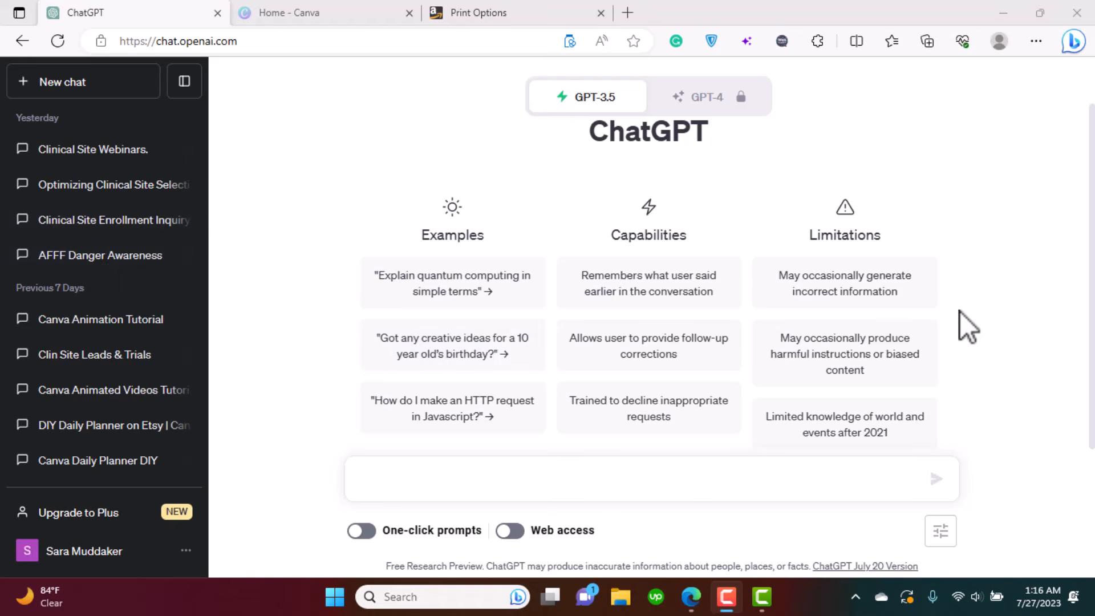
- Ask ChatGPT for poem ideas and themes to write on
mouse_move(1094, 279)
mouse_down()
mouse_move(1093, 201)
mouse_move(1094, 294)
mouse_up()
click(372, 484)
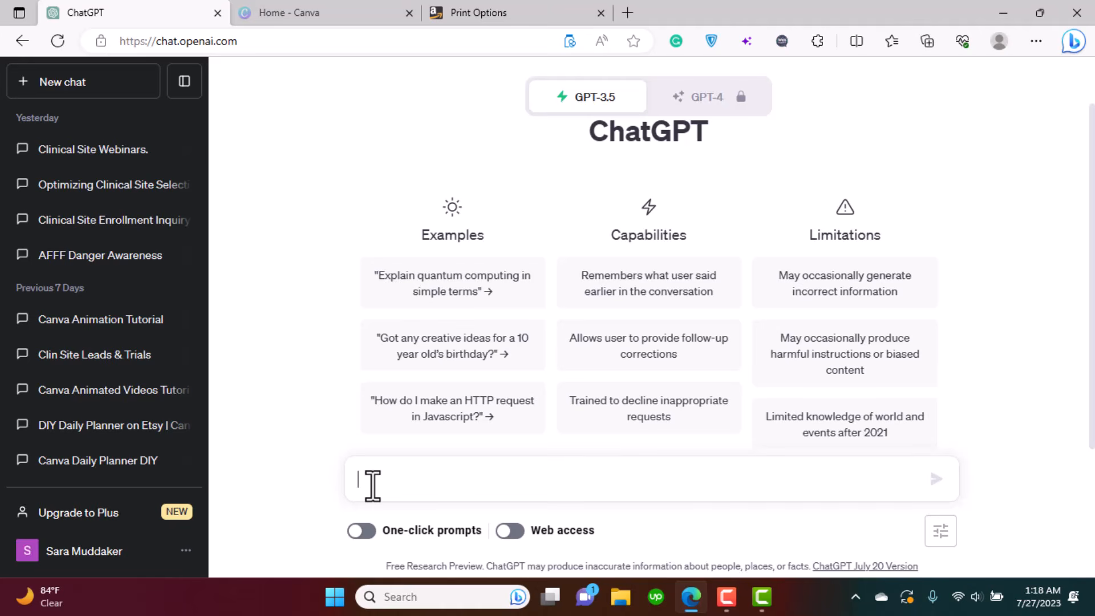
text(Hey ch)
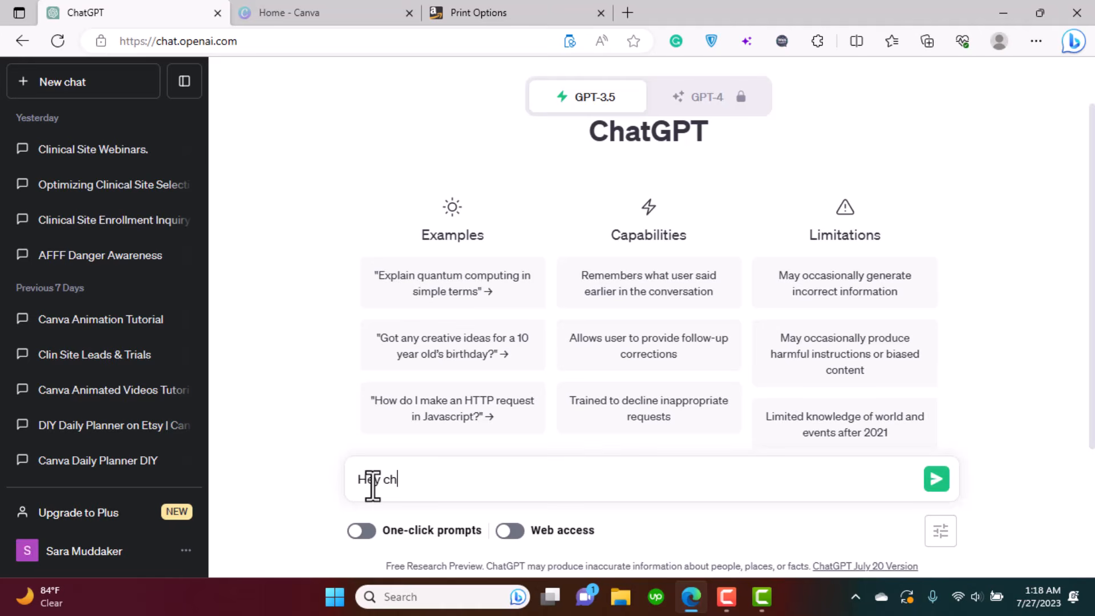
text(atgpt, please generate)
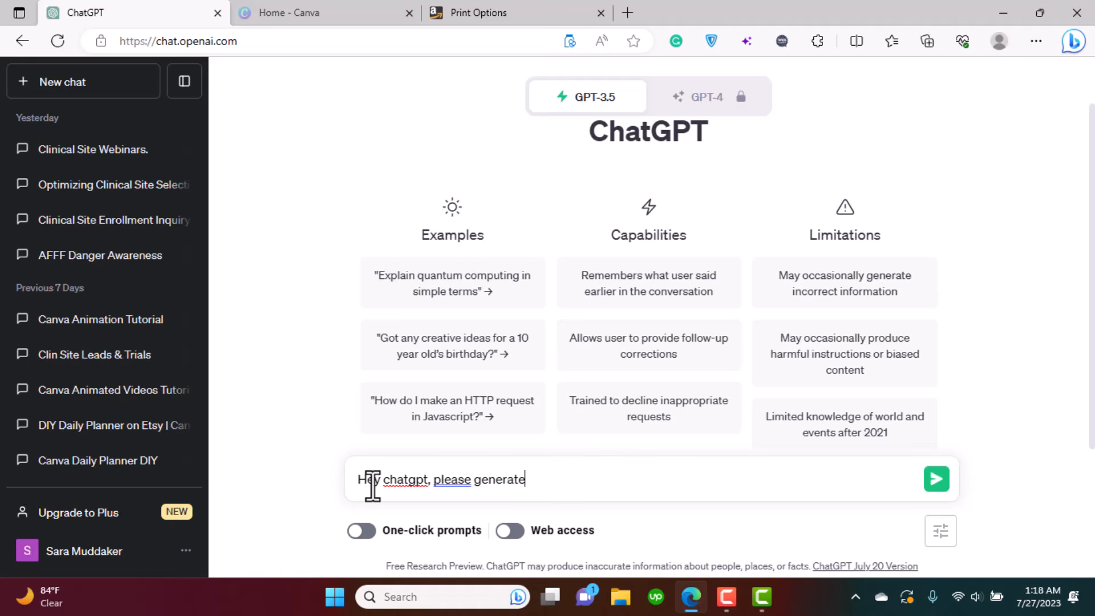
text( some ideas )
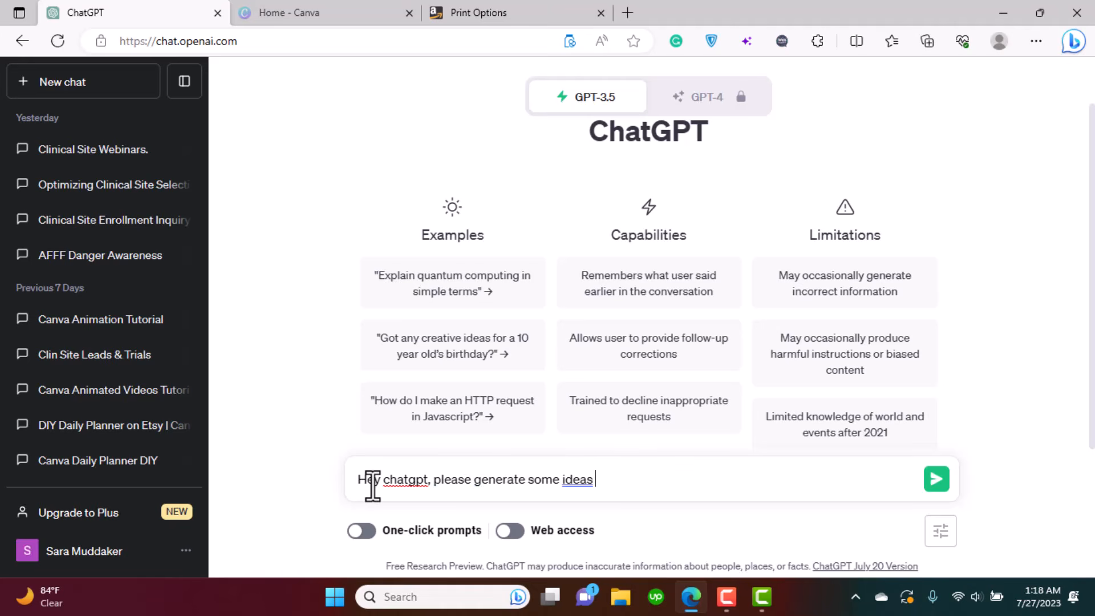
text(and themes on )
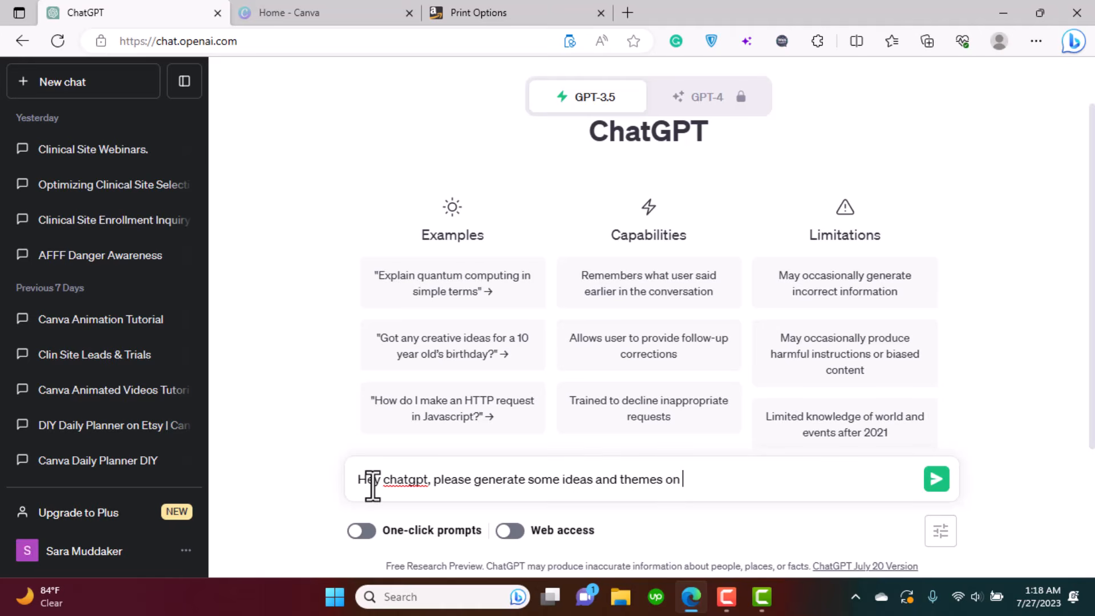
text(poems th)
key(BackSpace)
key(BackSpace)
key(BackSpace)
key(BackSpace)
key(BackSpace)
key(BackSpace)
key(BackSpace)
key(BackSpace)
key(BackSpace)
key(BackSpace)
key(BackSpace)
text(for poems that i can write on)
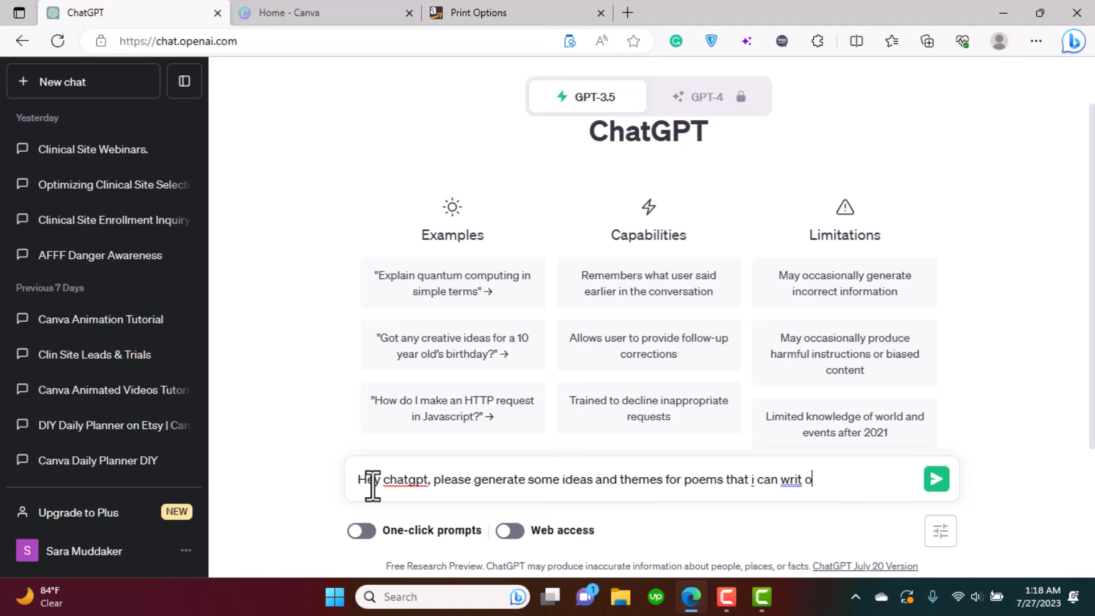
key(Return)
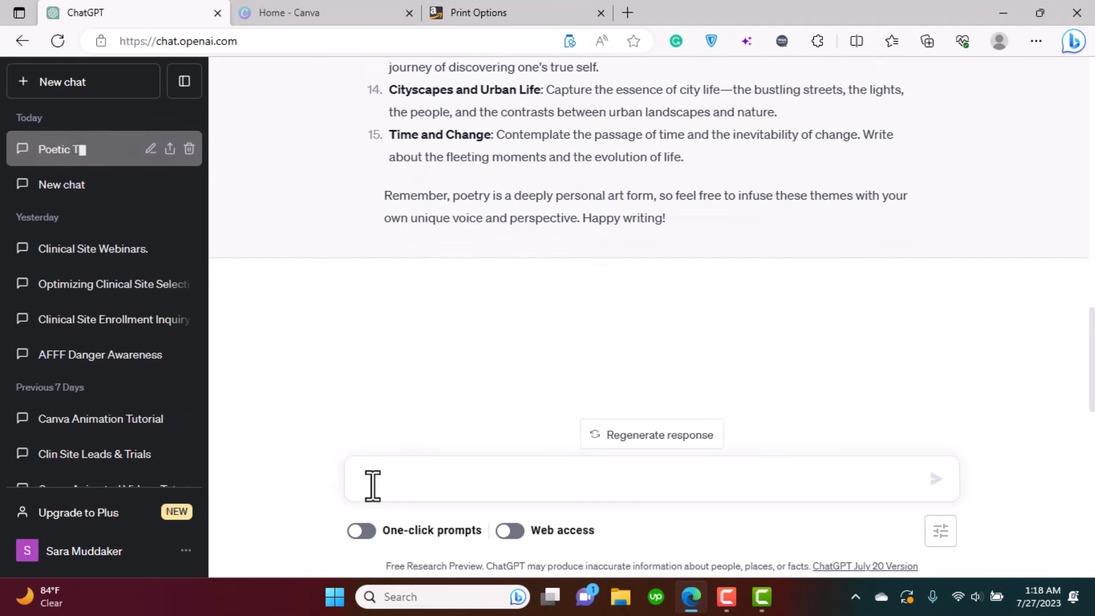
- Select the full text of theme 3, Inner Struggles, in the reply
scroll(649, 228, up, 3)
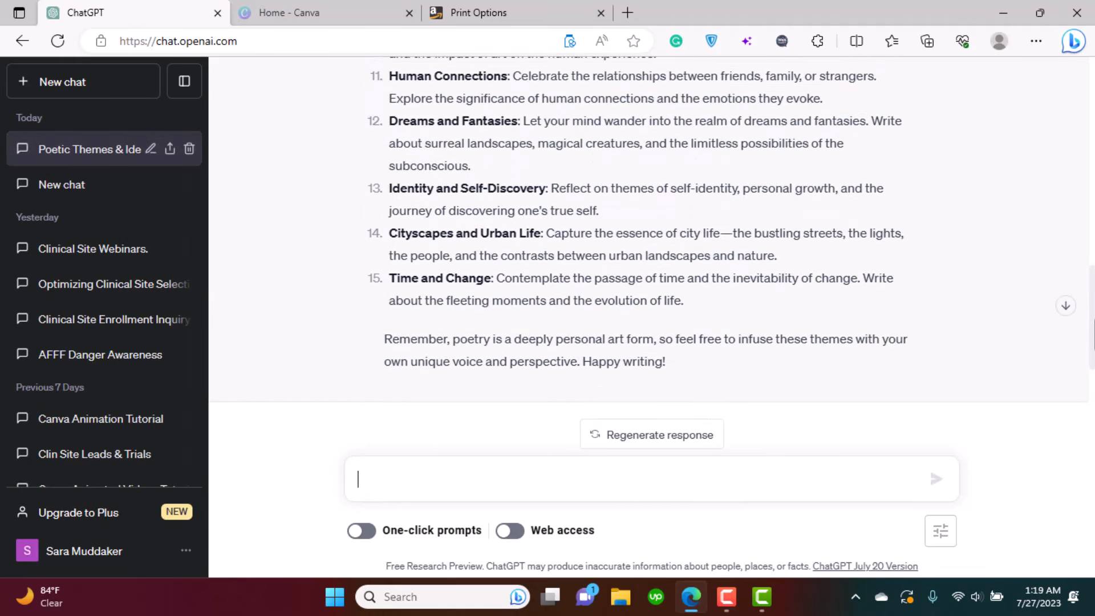
scroll(649, 228, up, 2)
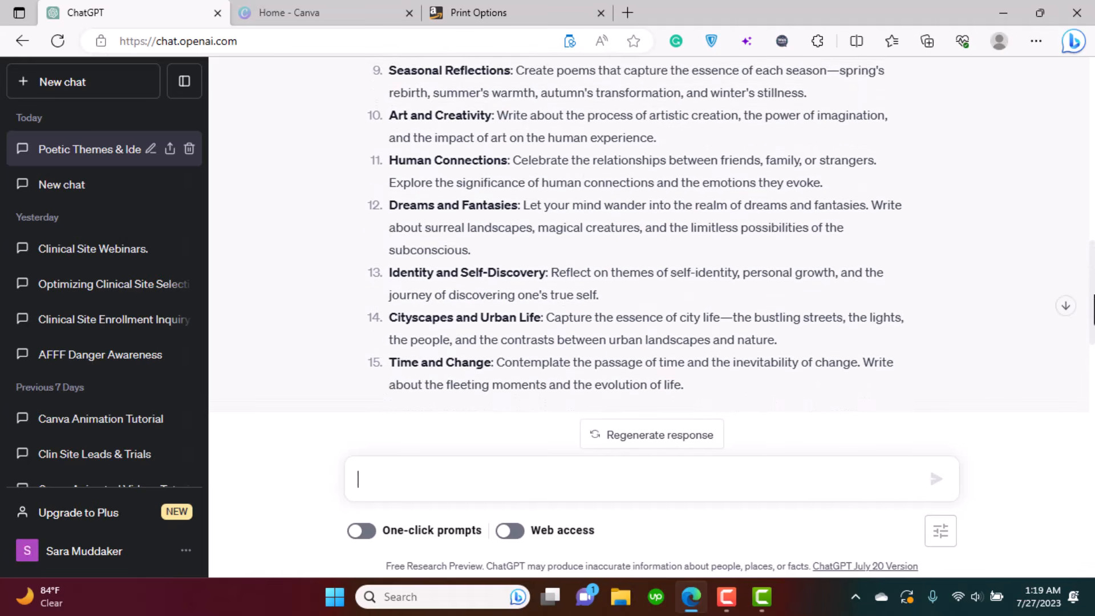
scroll(650, 228, up, 3)
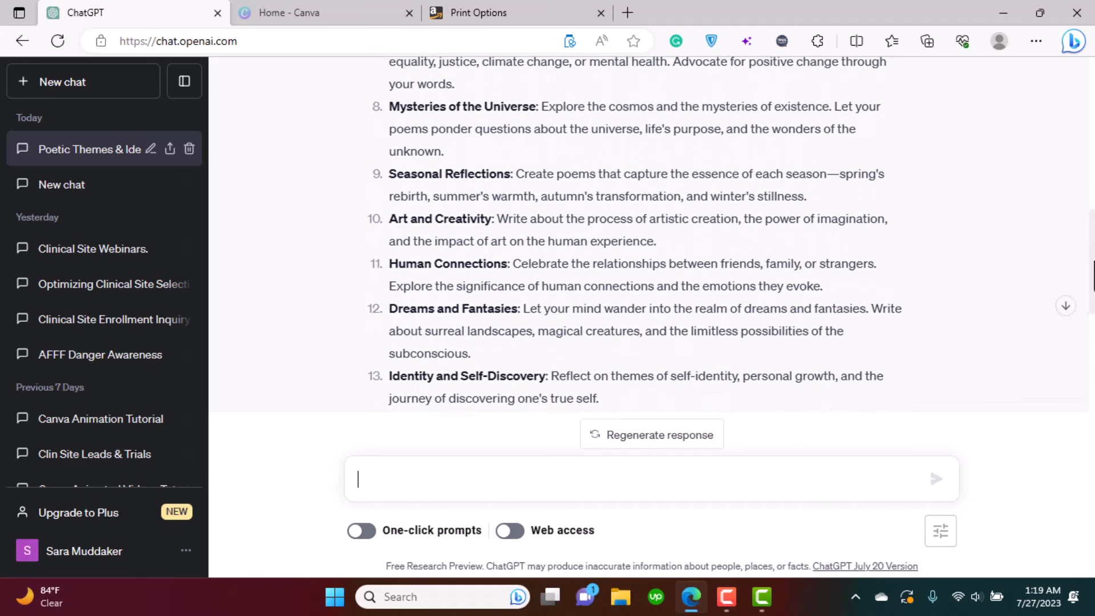
scroll(1080, 203, up, 4)
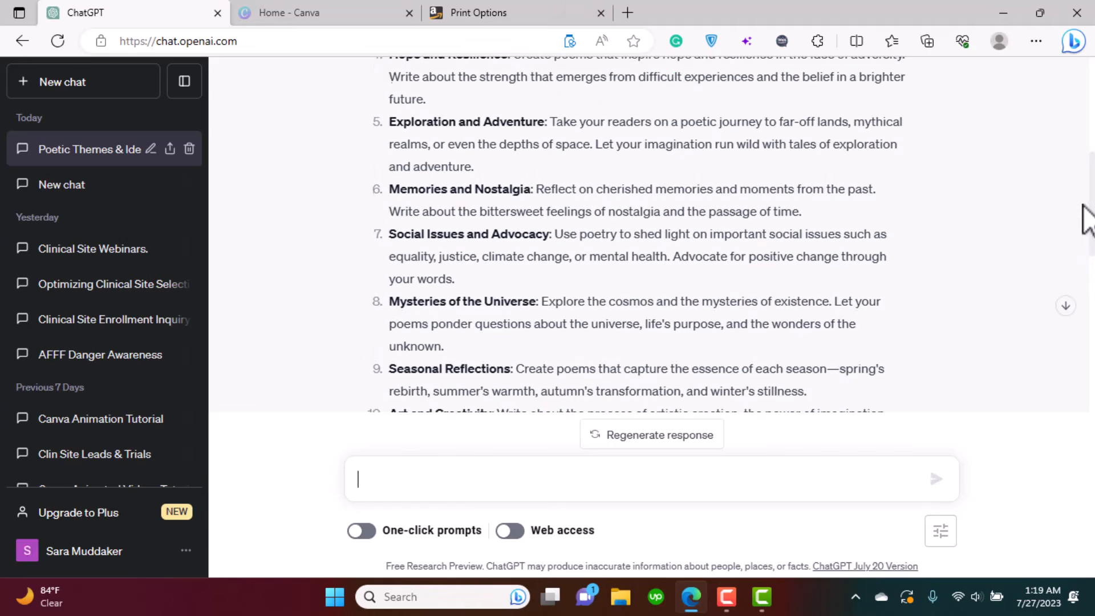
scroll(1079, 202, up, 4)
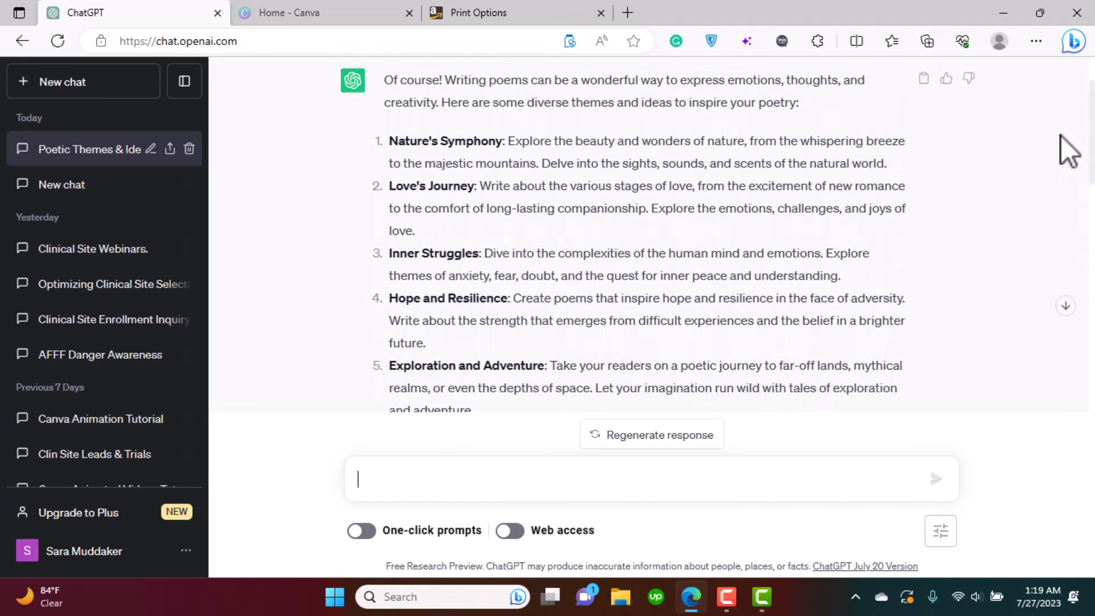
drag(1061, 135, 1061, 136)
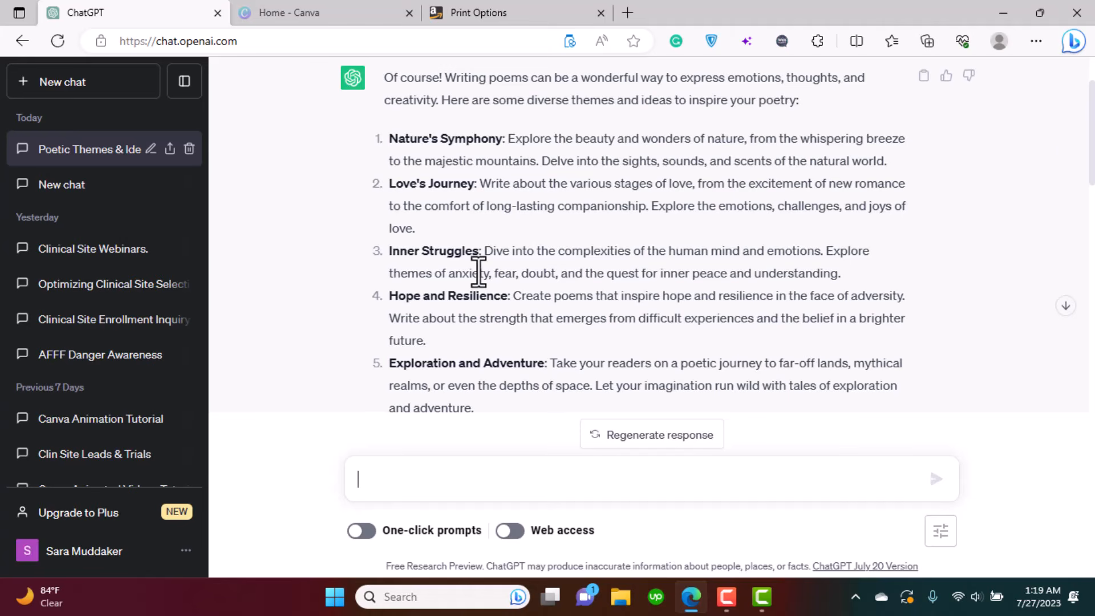
drag(389, 252, 509, 254)
click(518, 255)
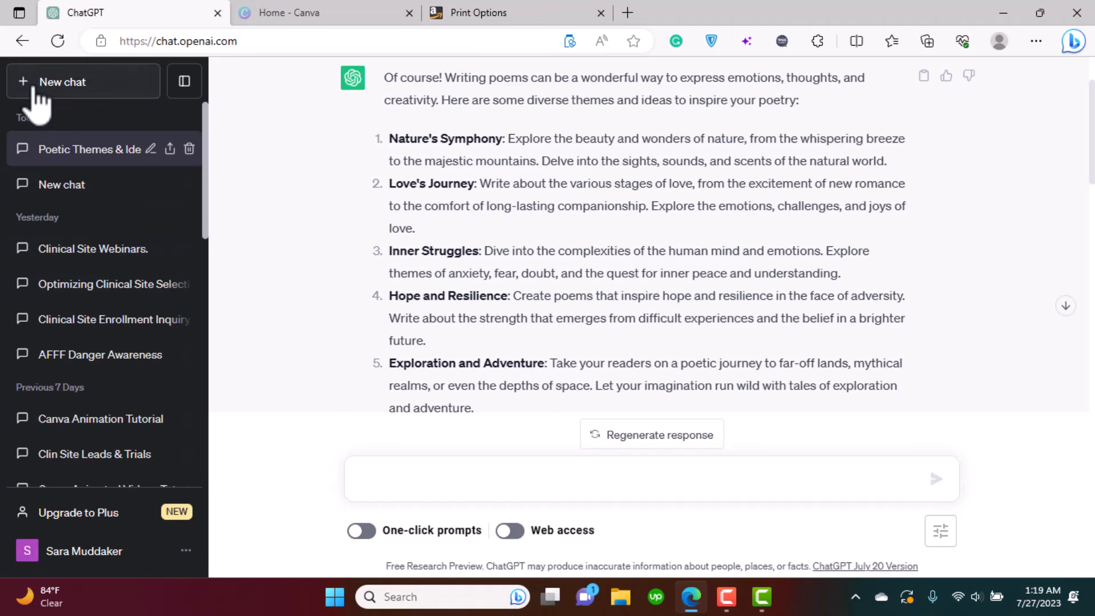
drag(845, 276, 392, 251)
key(ctrl+c)
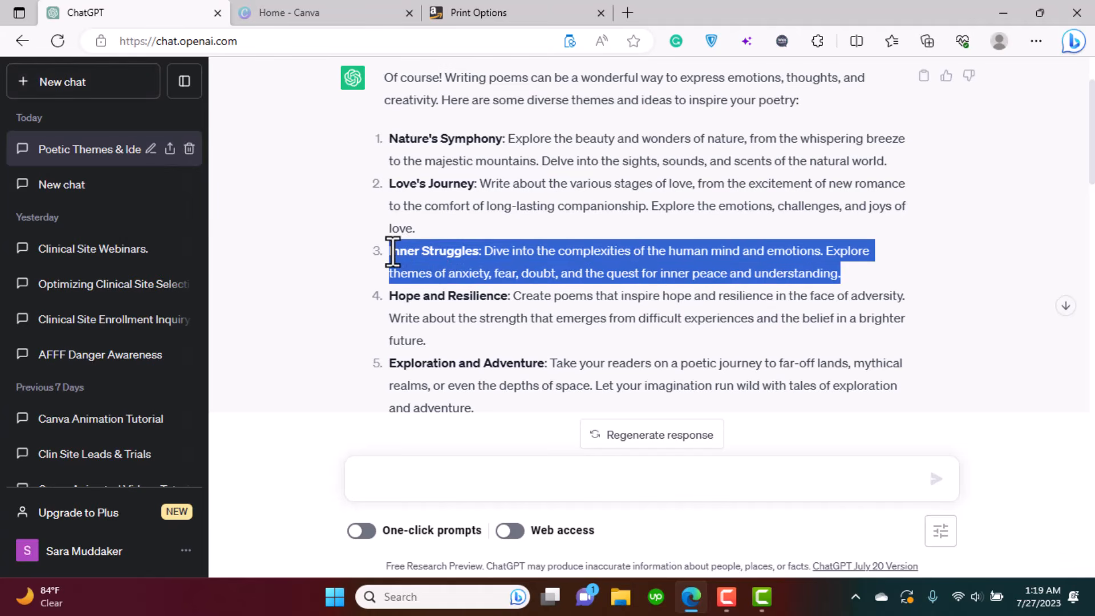
- In a new chat, request 8-line poems on the pasted Inner Struggles theme and ask for the first one
click(36, 93)
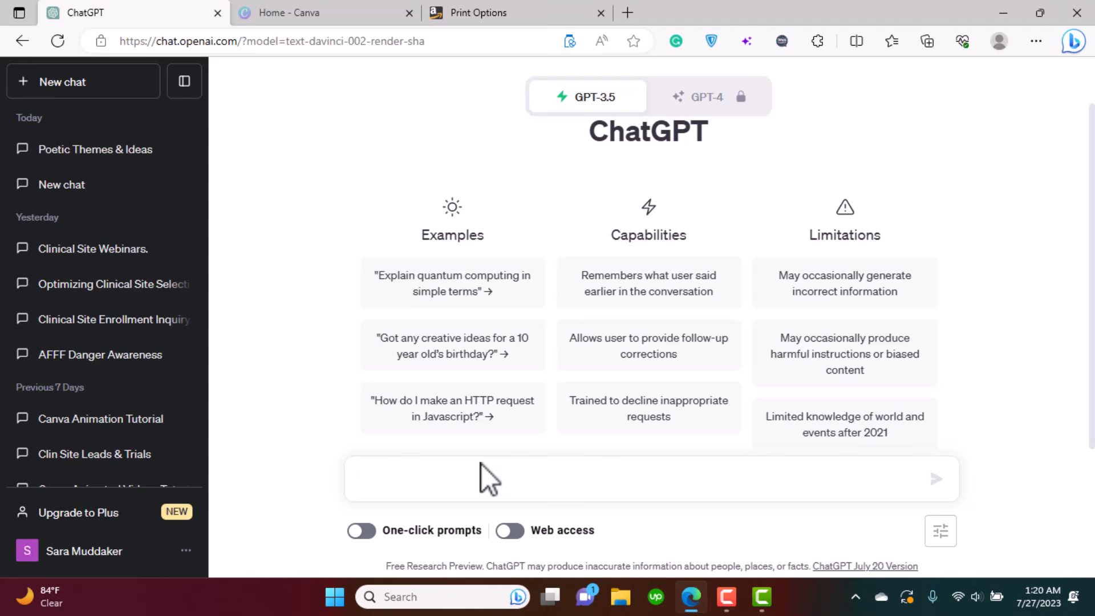
text(Hey chatgpt)
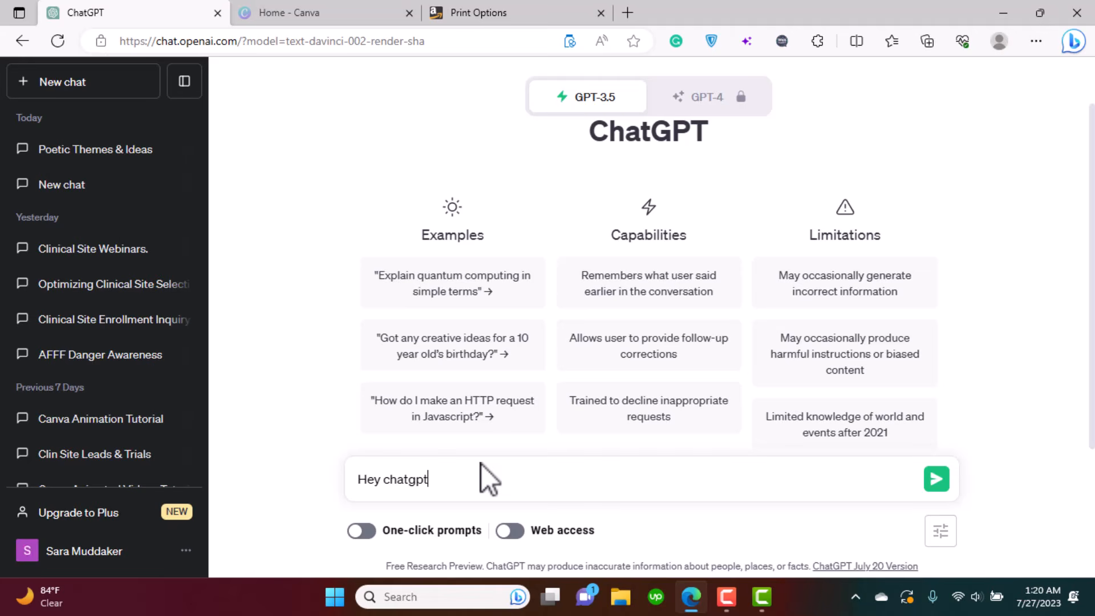
text( I want to write some poems)
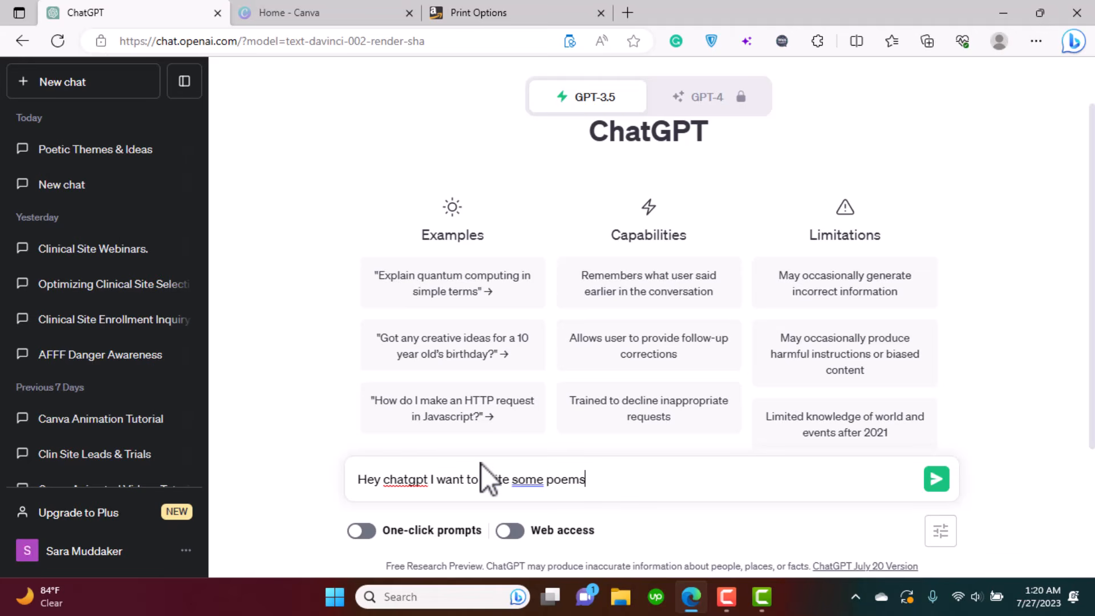
text(, )
text(4 se)
key(BackSpace)
key(BackSpace)
key(BackSpace)
key(BackSpace)
text(8 lines long and t)
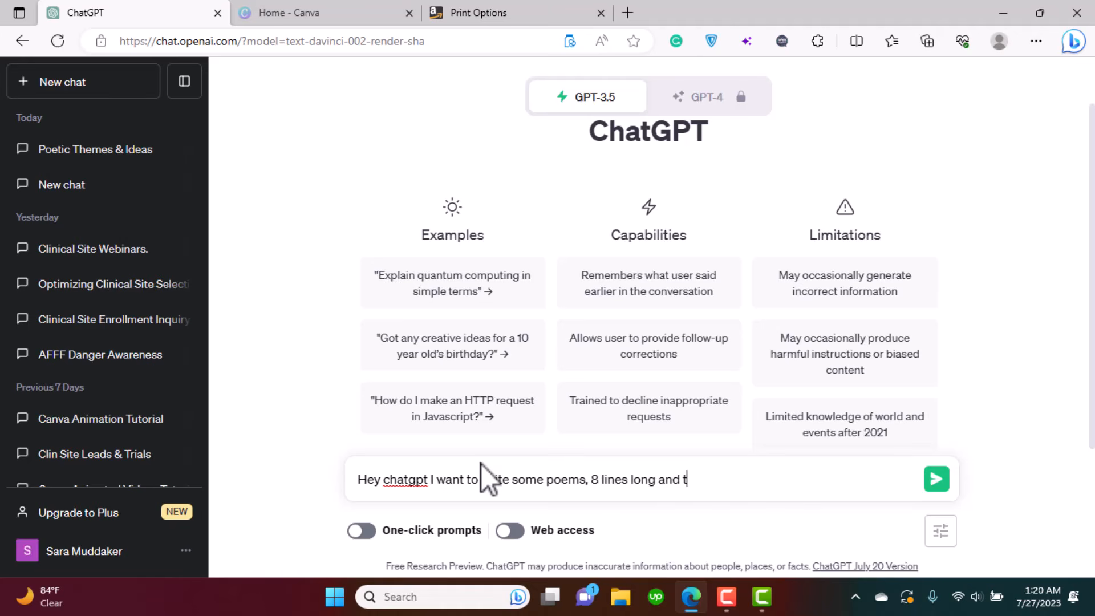
text(he theme i w)
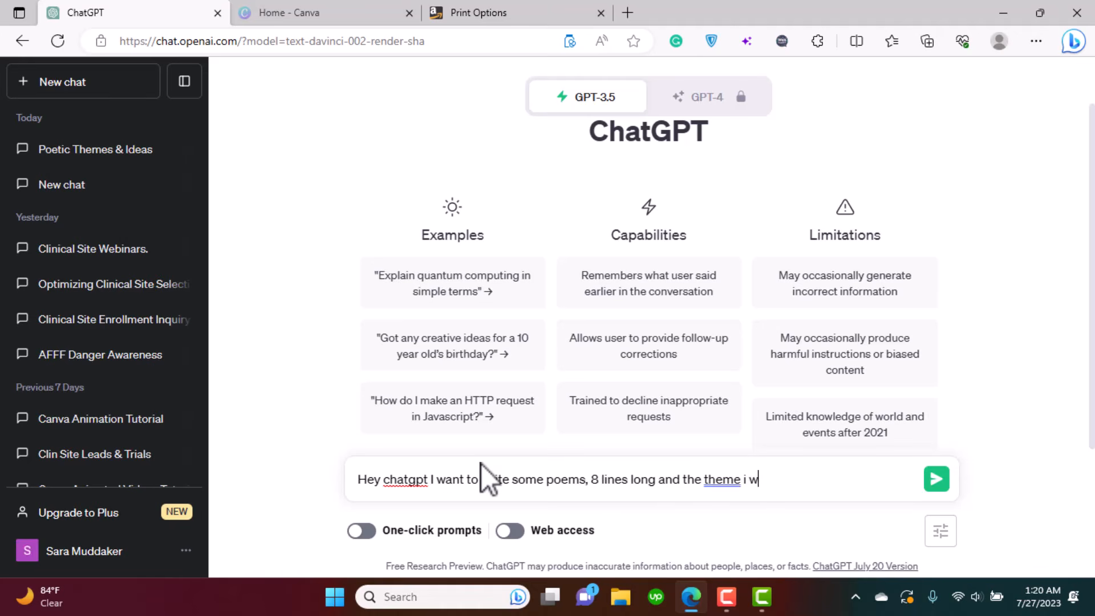
text(ant to cover is)
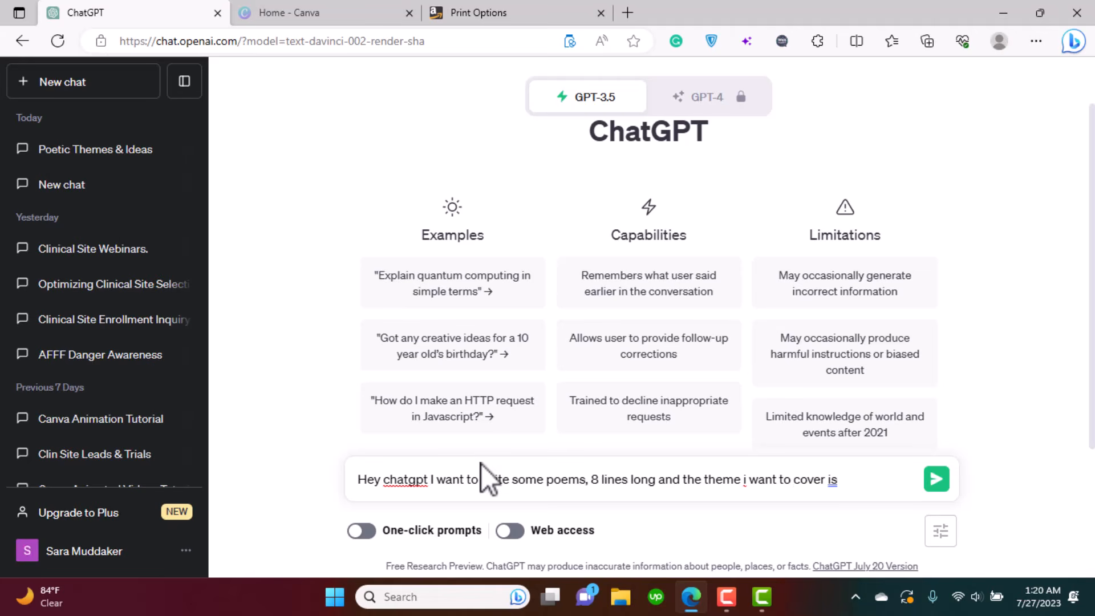
key(ctrl+v)
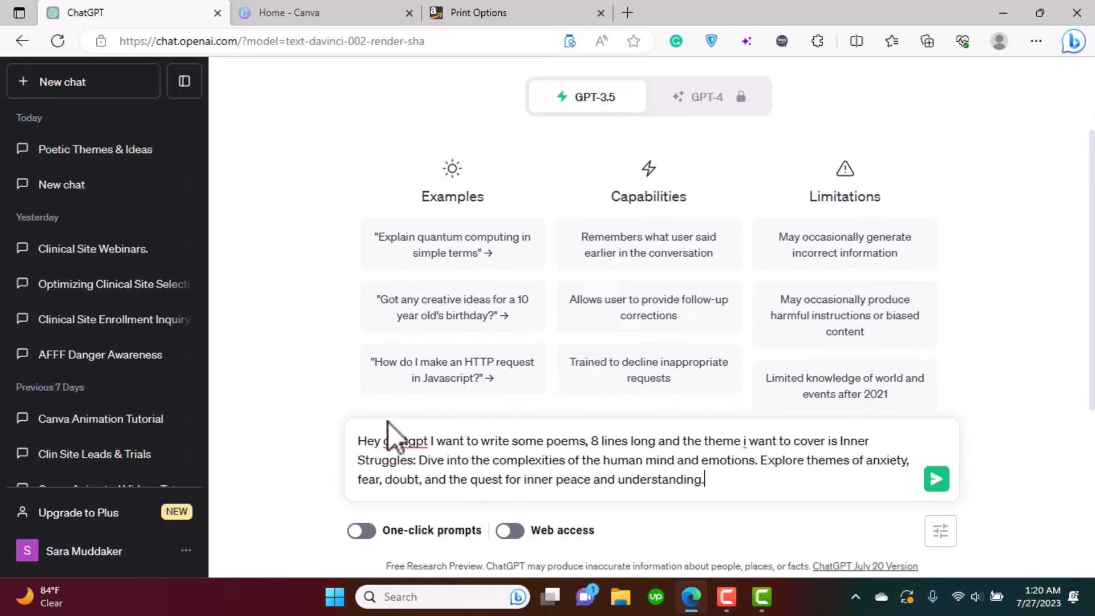
key(shift+Return)
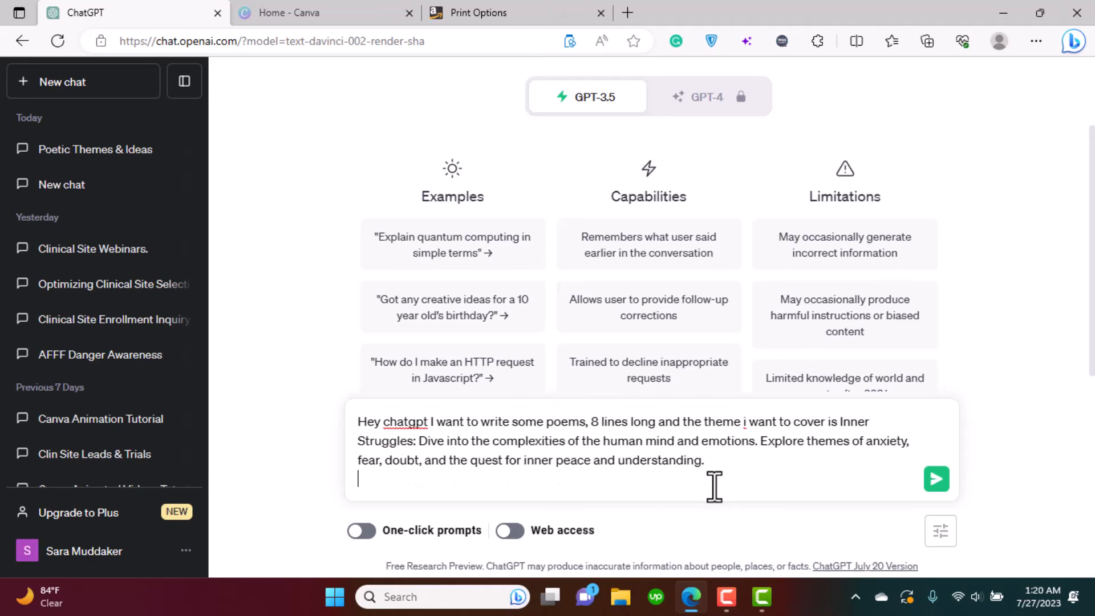
key(shift+Return)
text(Please)
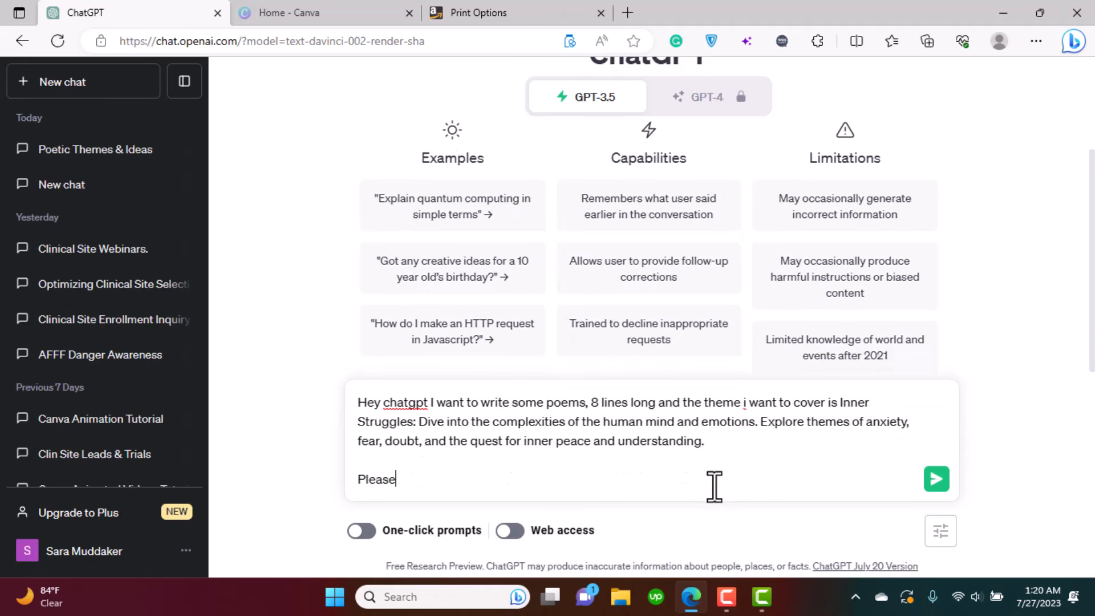
text( write me the first poem)
key(Return)
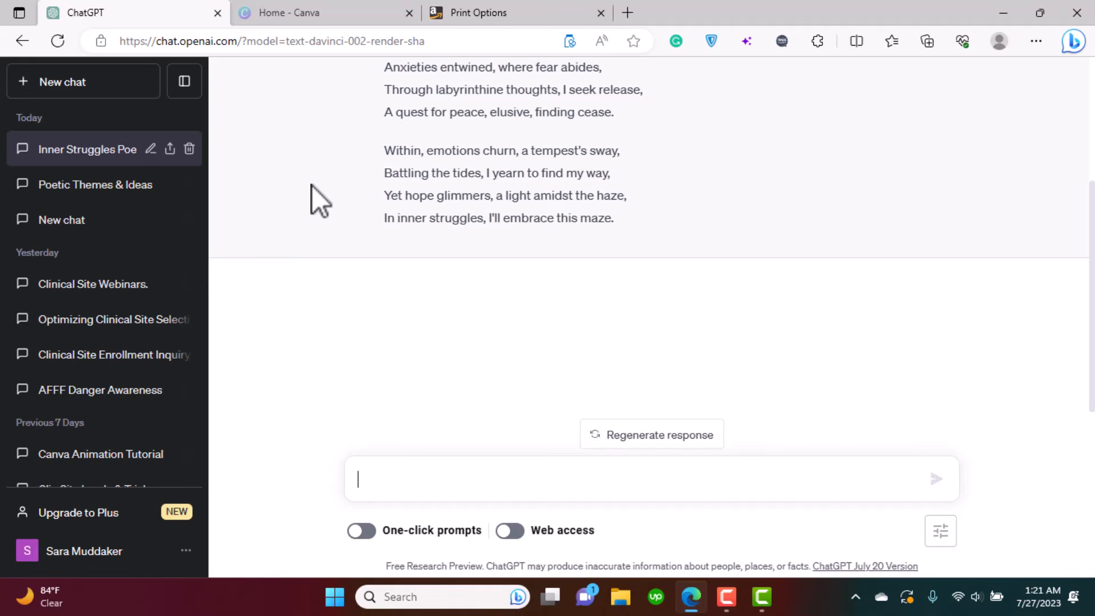
drag(1092, 266, 1091, 173)
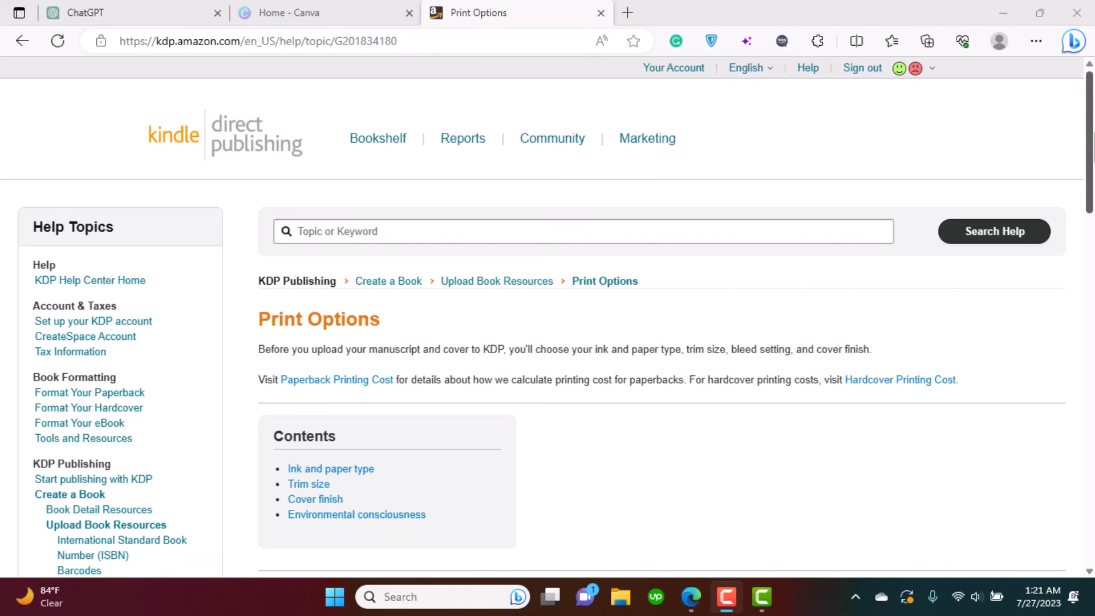
- Expand the kdp.amazon.com trim size specifications table, then return to the Canva tab
drag(1094, 134, 1094, 241)
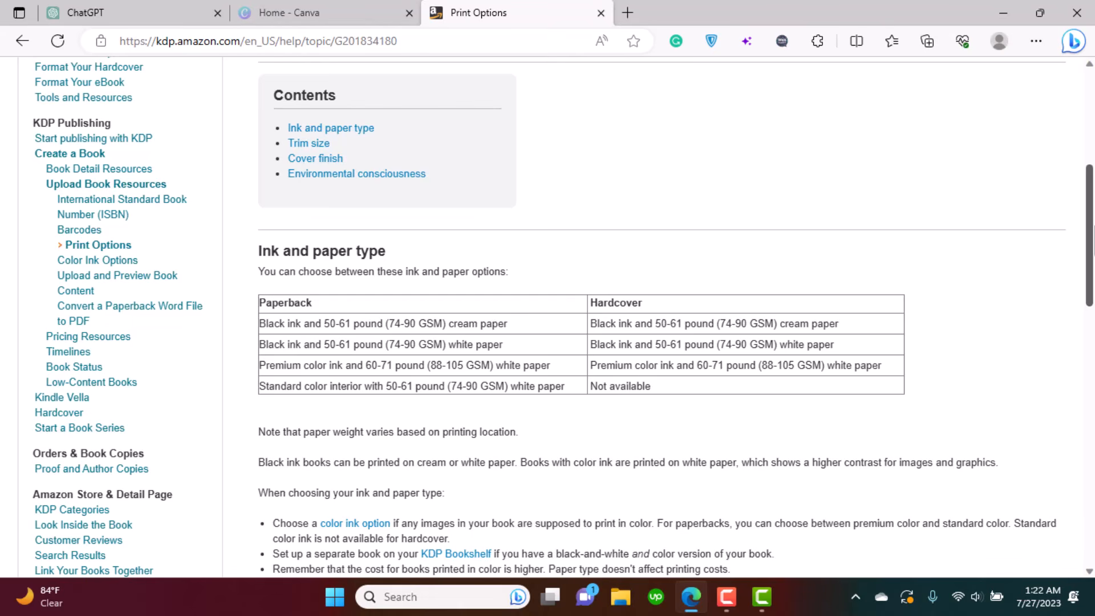
drag(1094, 241, 1094, 409)
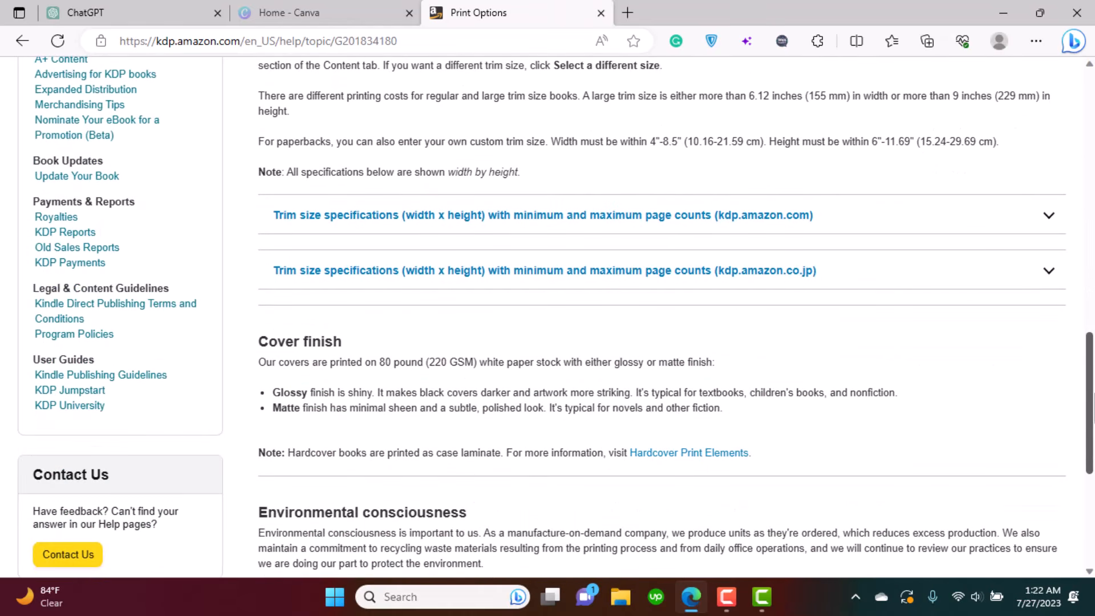
click(1044, 231)
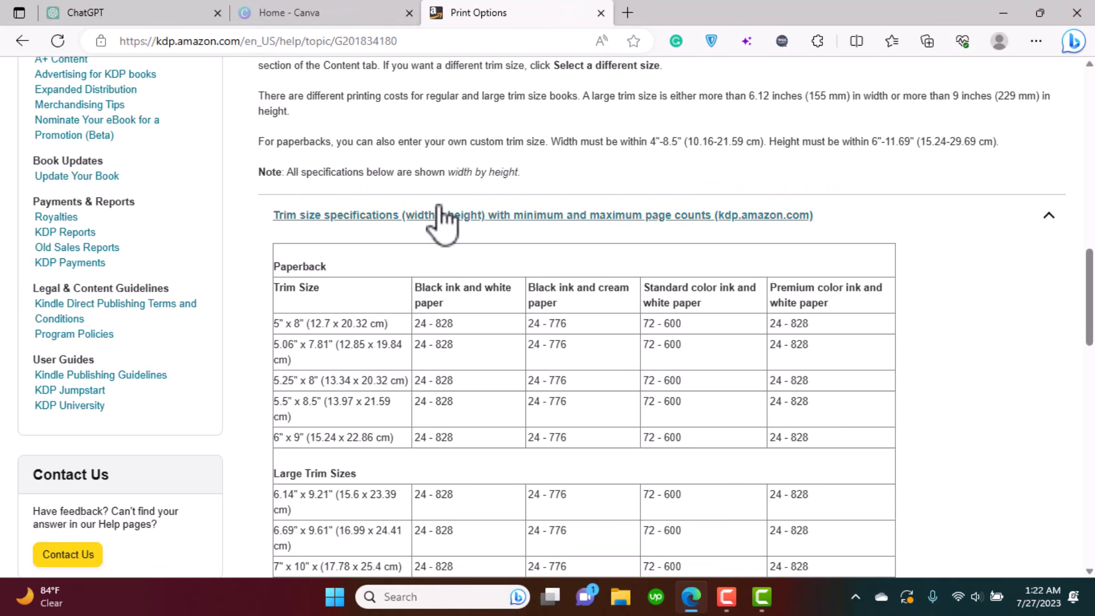
key(ctrl+shift+Tab)
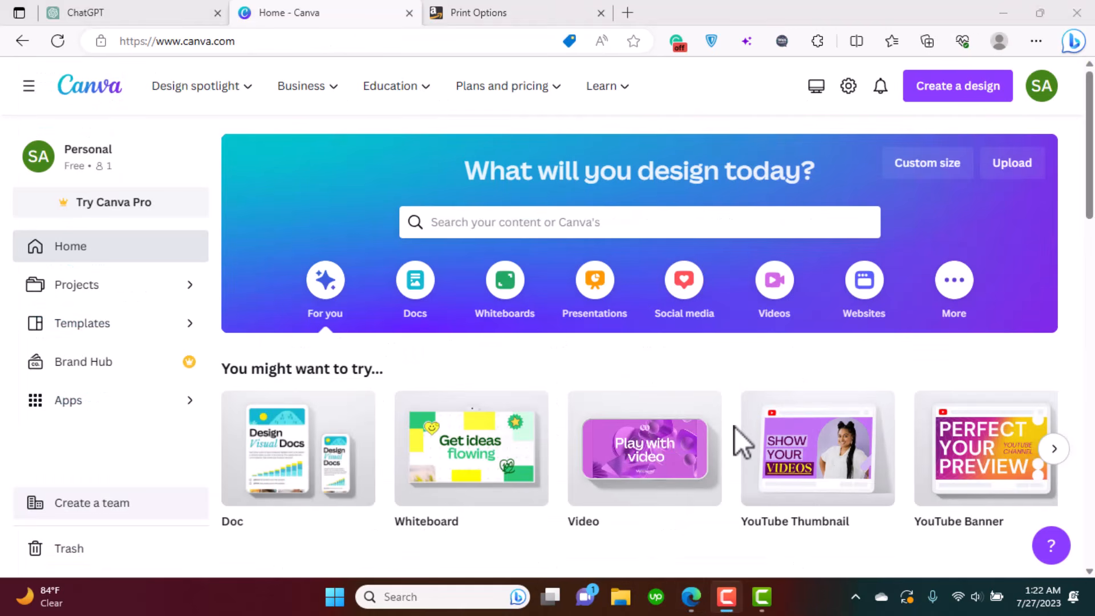
- Create a custom-size Canva design 5 in wide and 8 in high
click(928, 95)
click(768, 510)
click(911, 201)
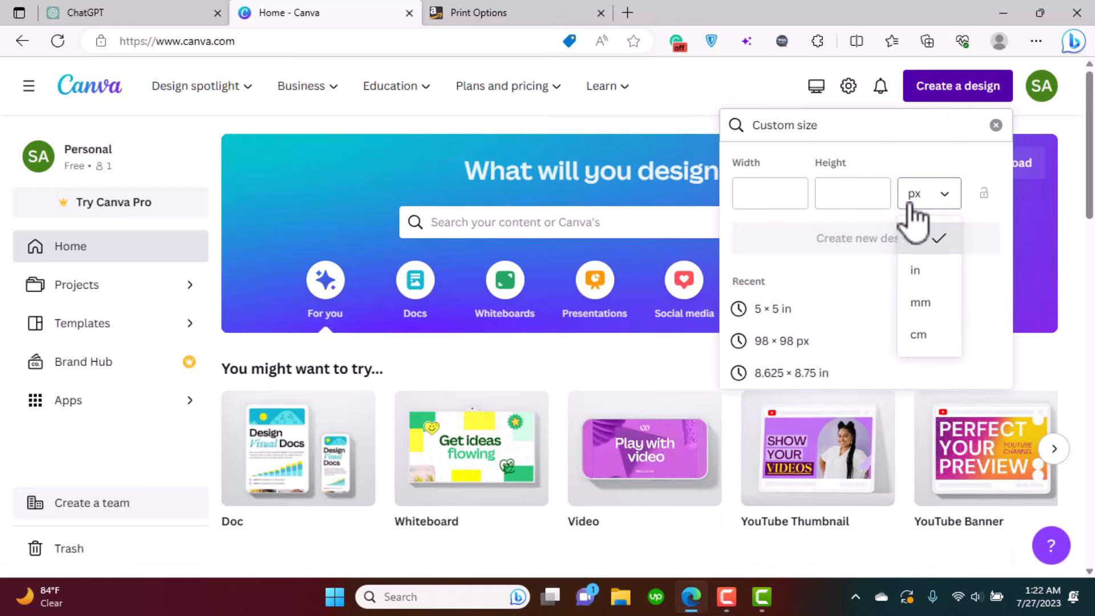
click(926, 272)
click(773, 198)
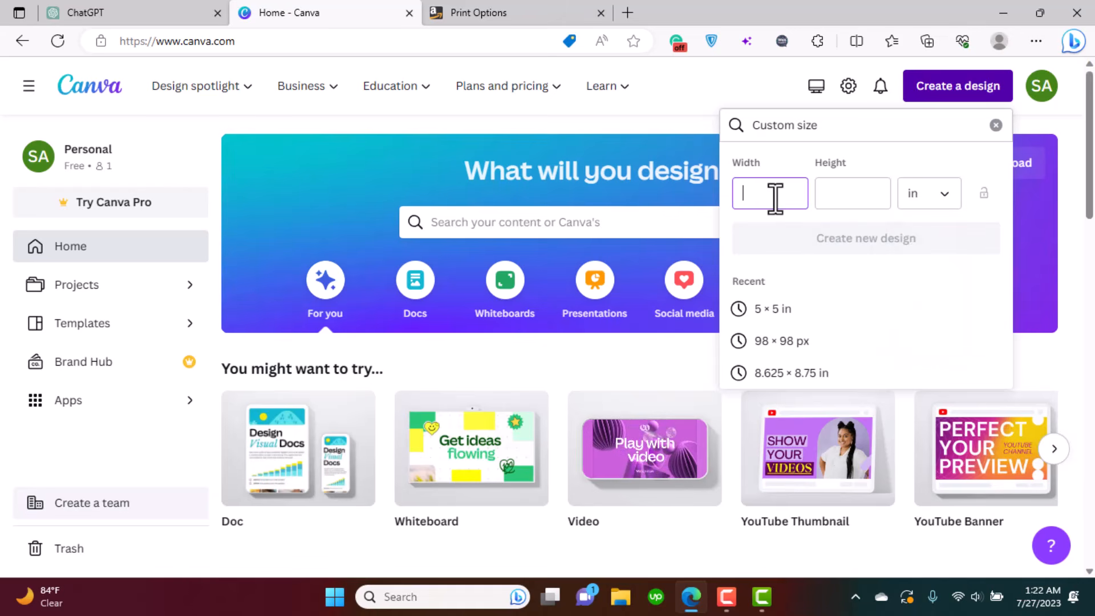
text(5)
click(853, 199)
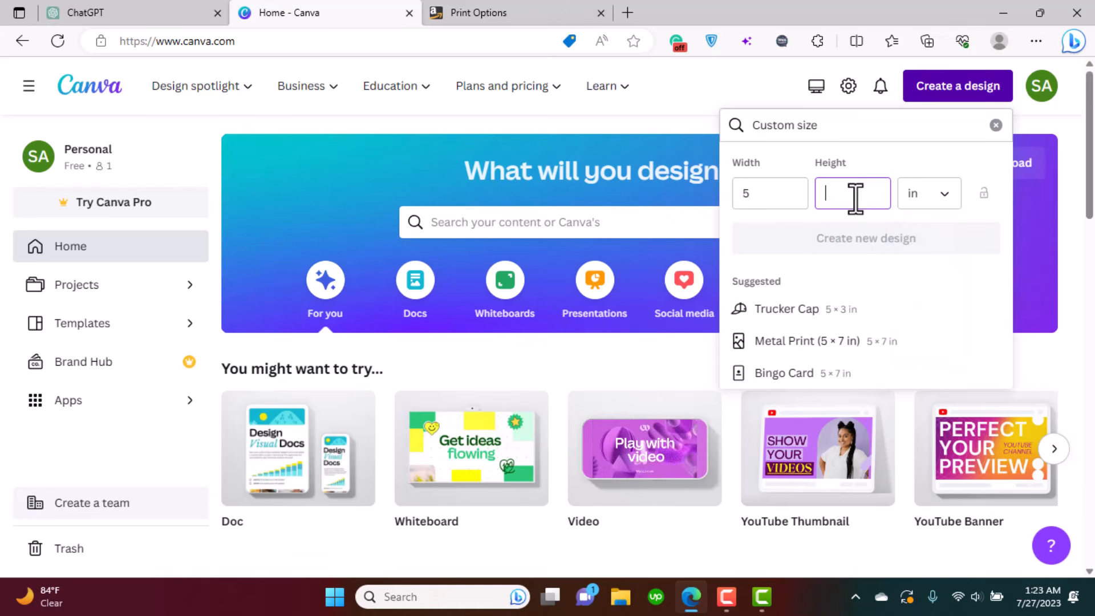
text(8)
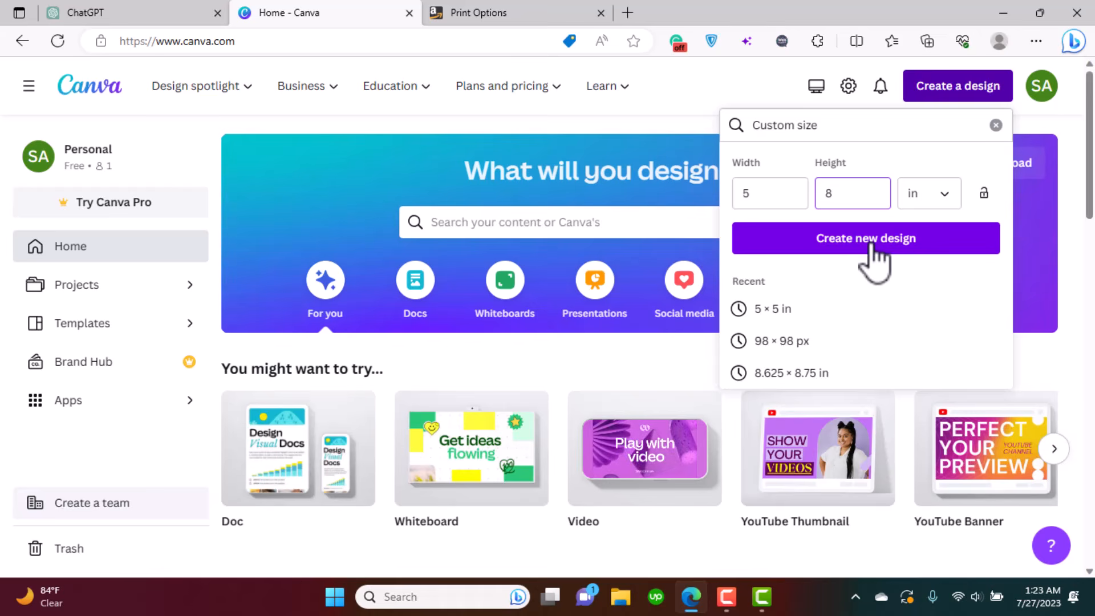
click(873, 242)
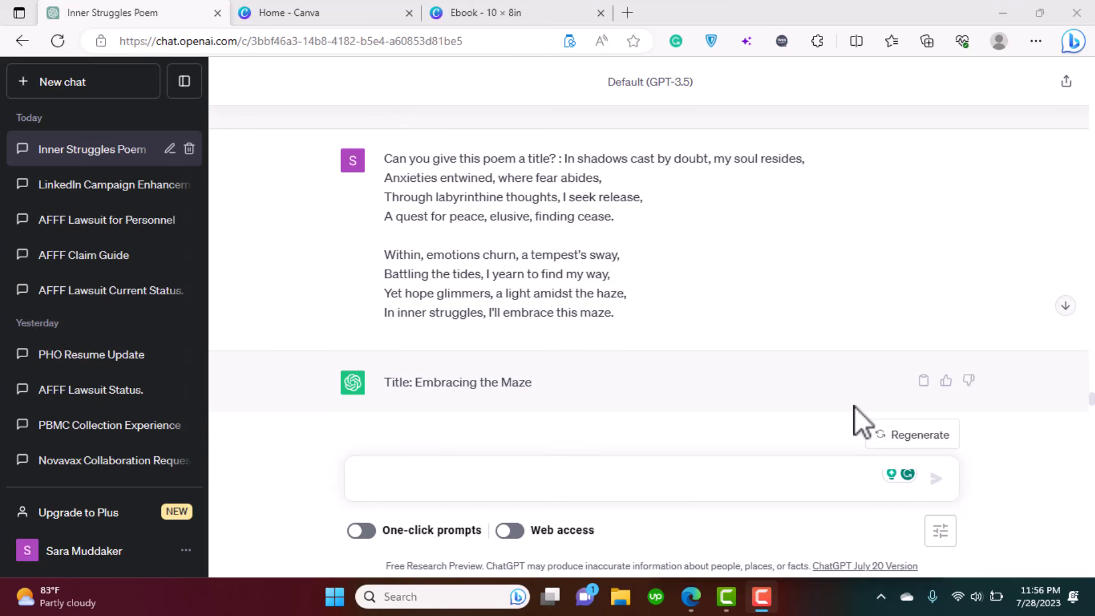
- Copy the five poems and send them back asking ChatGPT to give them titles, fixing the numbering
drag(1090, 407, 1091, 92)
click(924, 181)
text(Please give the following 5 poems titles too:)
key(ctrl+v)
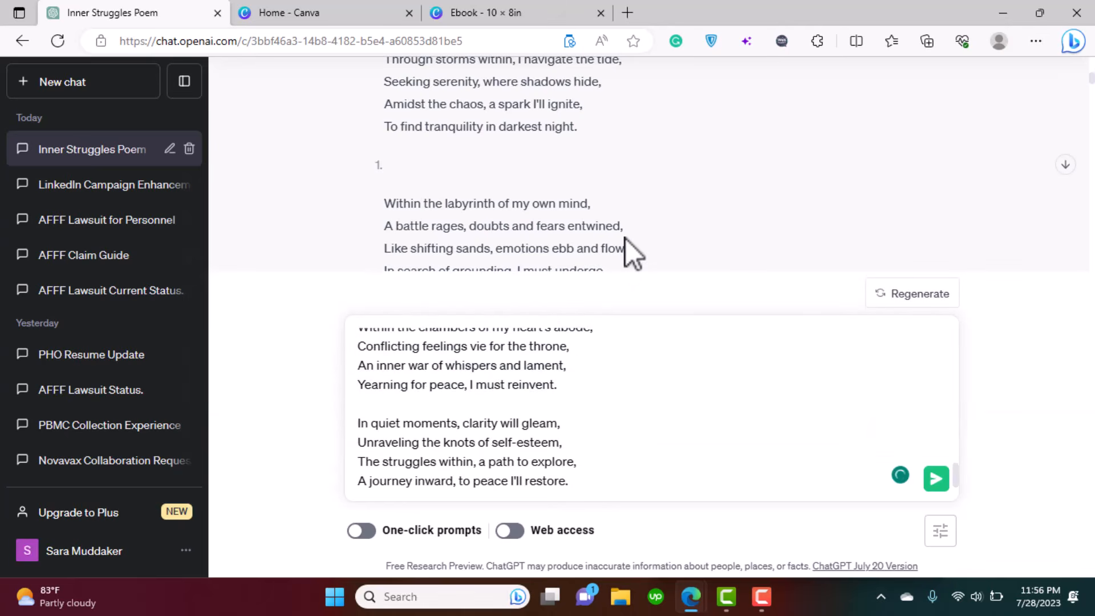
key(Up)
key(Up)
key(Up)
key(Up)
key(Up)
key(Up)
key(Up)
key(Up)
key(Up)
key(Up)
key(Up)
key(Up)
key(Up)
key(Up)
key(Up)
key(Up)
key(Up)
key(Up)
key(Up)
key(Up)
key(Down)
key(Down)
key(Down)
key(Down)
click(610, 343)
key(BackSpace)
key(BackSpace)
click(360, 357)
text(1.)
scroll(959, 355, down, 4)
scroll(958, 400, down, 10)
click(936, 480)
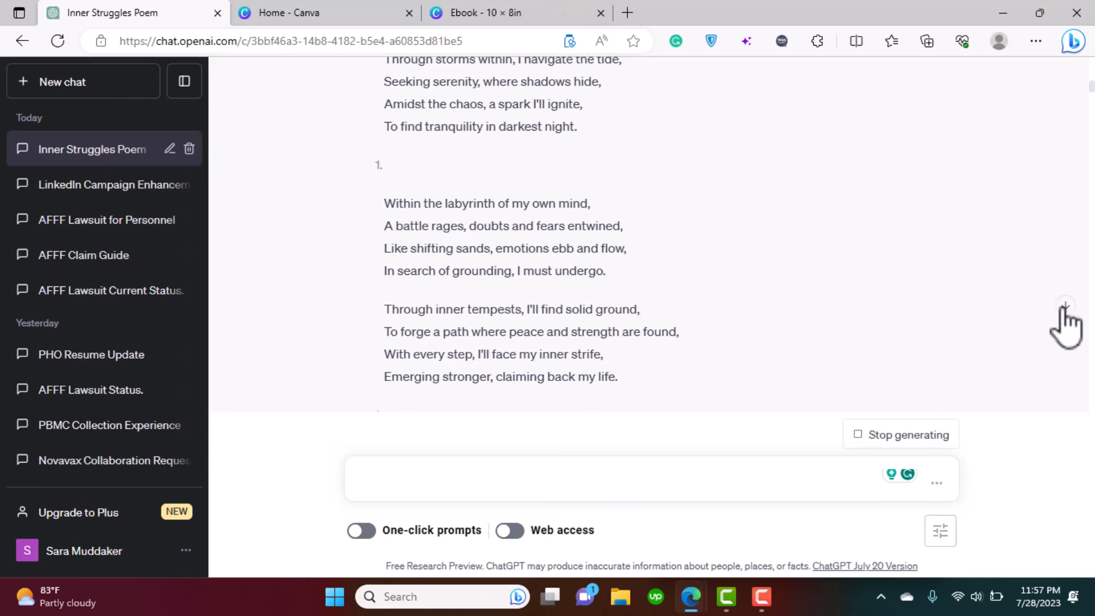
- Resend the poems with the prompt 'Please give the following 5 poems a title too:'
click(1065, 308)
scroll(656, 242, up, 5)
scroll(658, 233, up, 15)
scroll(658, 233, up, 10)
scroll(650, 257, down, 10)
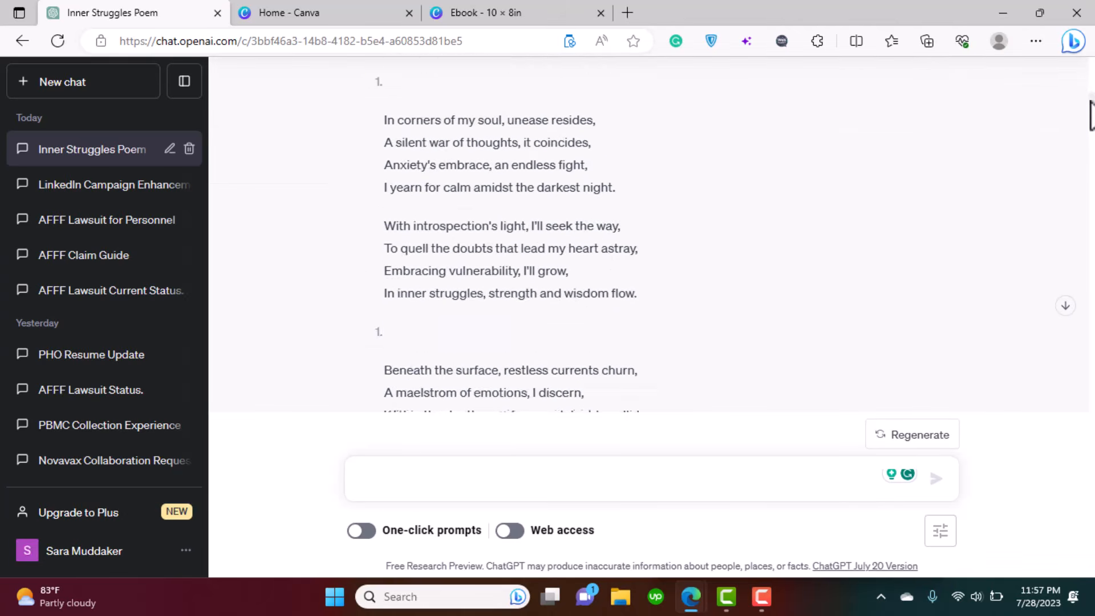
click(488, 482)
text(Please g)
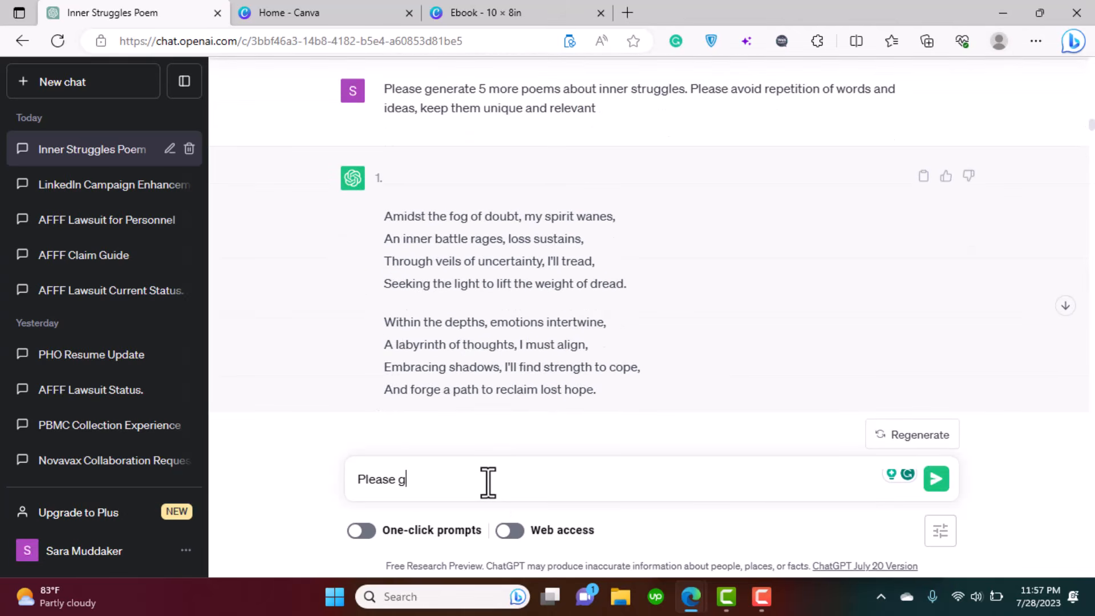
text(ive the following 5 poems title too:)
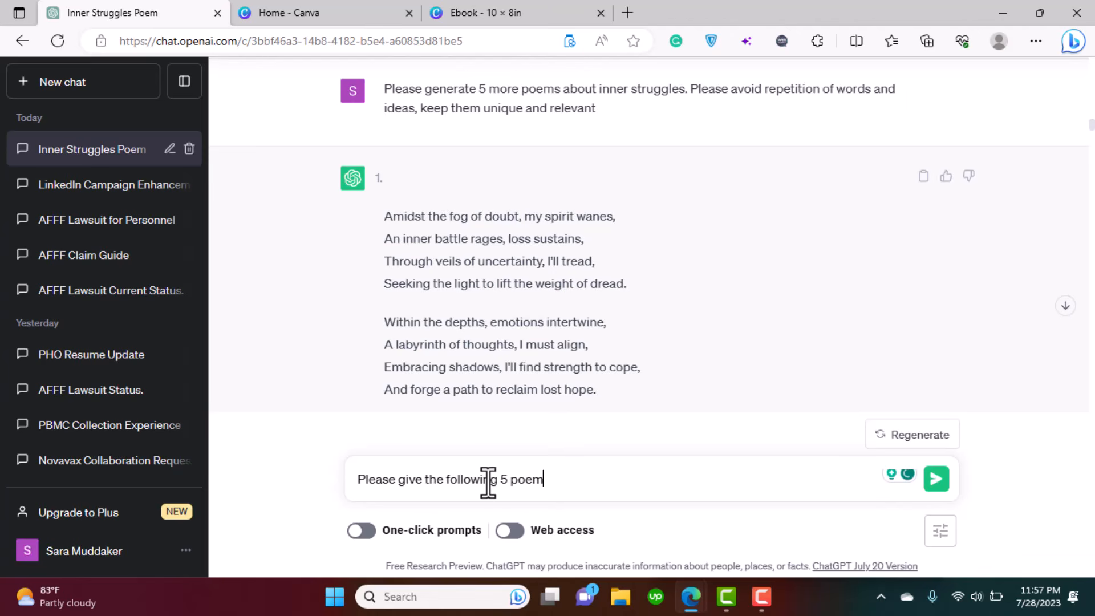
click(554, 479)
text(a title too:)
key(ctrl+v)
click(932, 488)
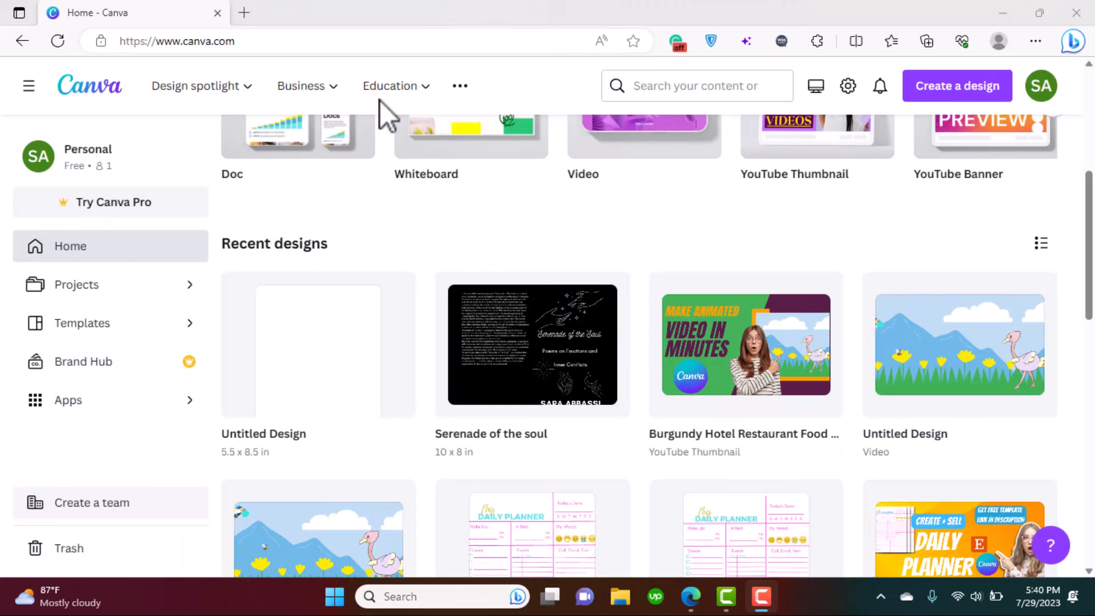
- Scroll up through the titled poems in the Google Docs manuscript
scroll(379, 100, up, 5)
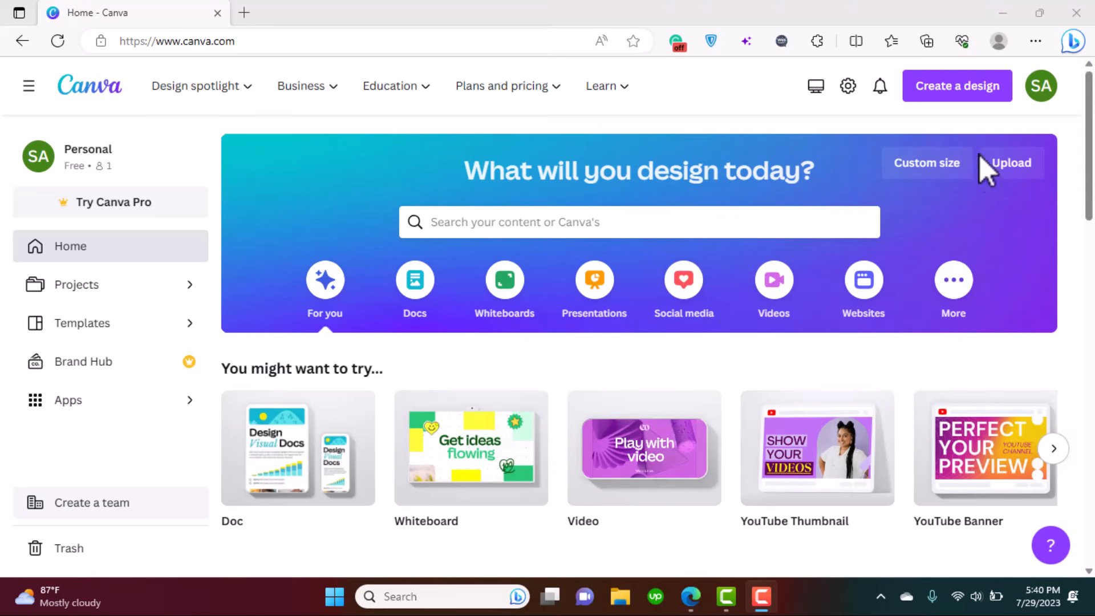
- Start a new Canva design using the recent 5.5 × 8.5 in custom size
click(958, 91)
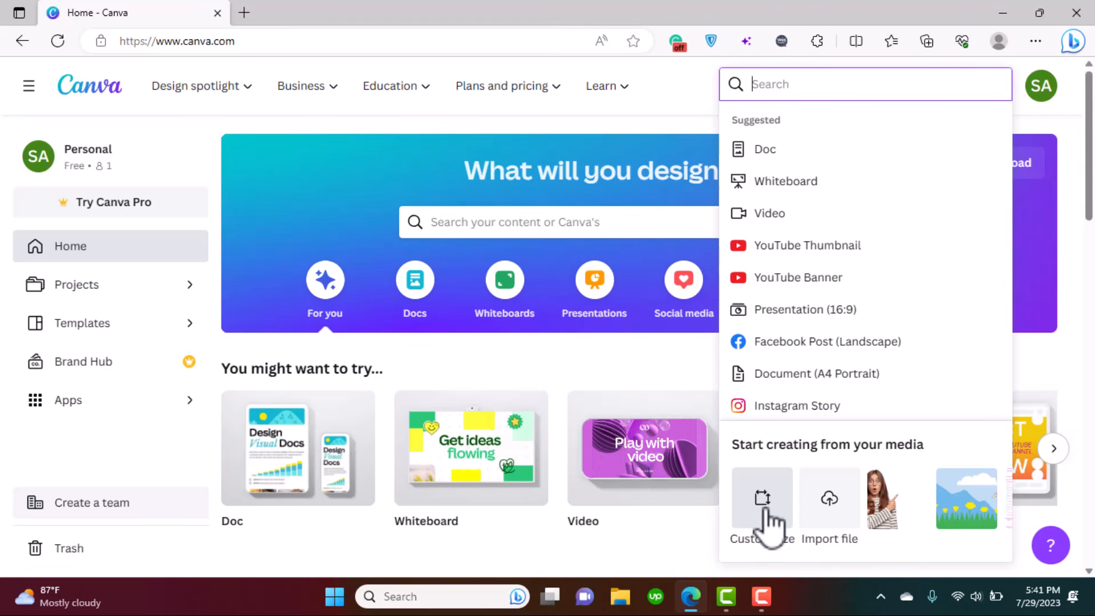
click(776, 505)
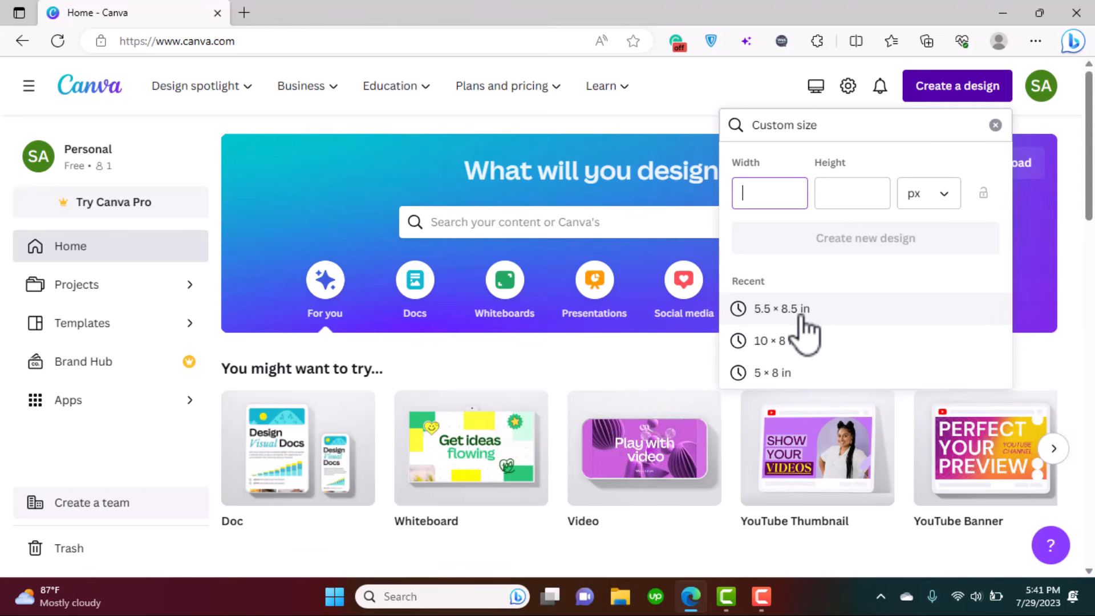
click(803, 318)
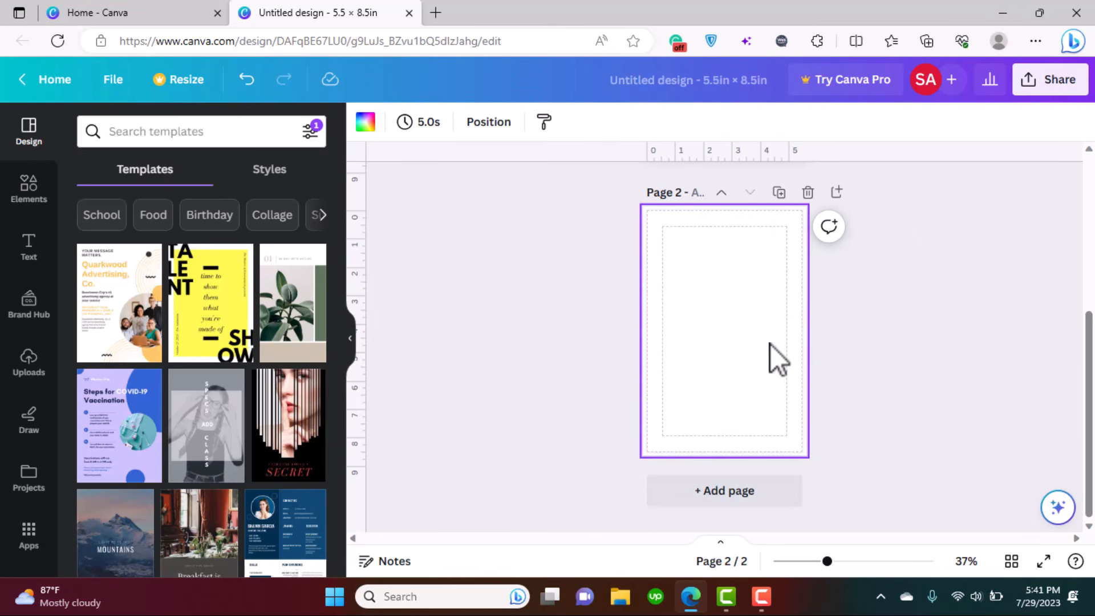
- Add a third and a fourth blank page to the design
click(765, 502)
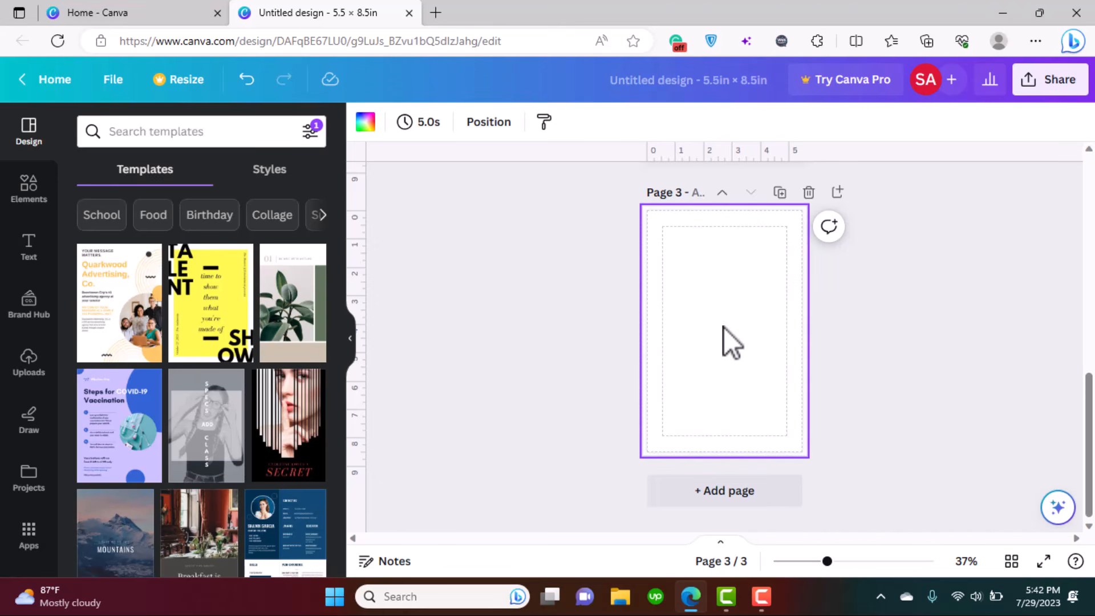
click(756, 502)
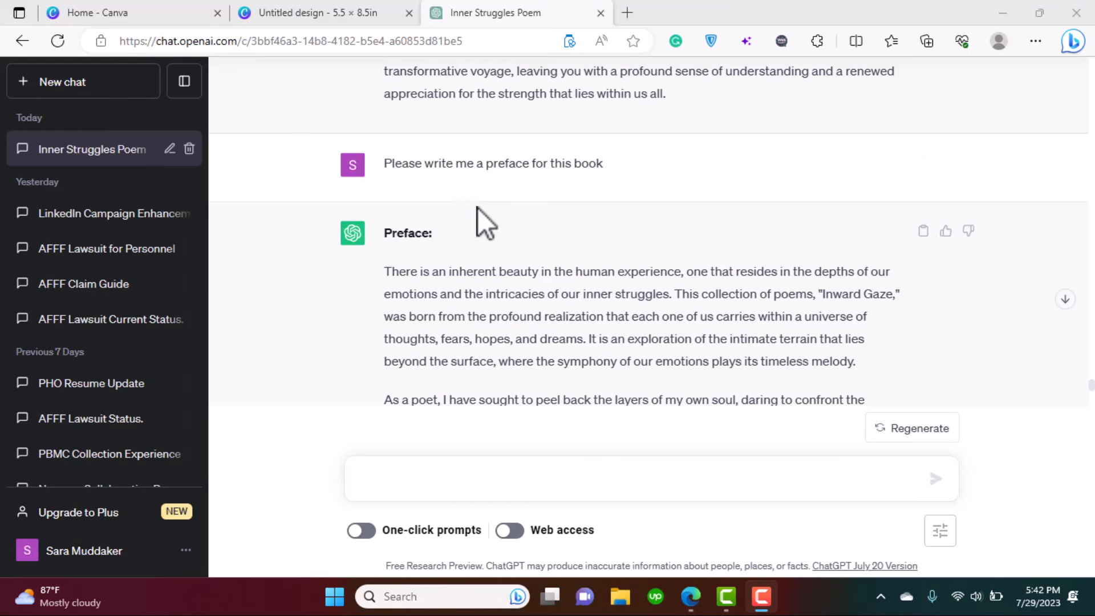
- Copy the first two paragraphs of the 'Inward Gaze' preface from ChatGPT's reply
drag(381, 163, 607, 175)
click(655, 214)
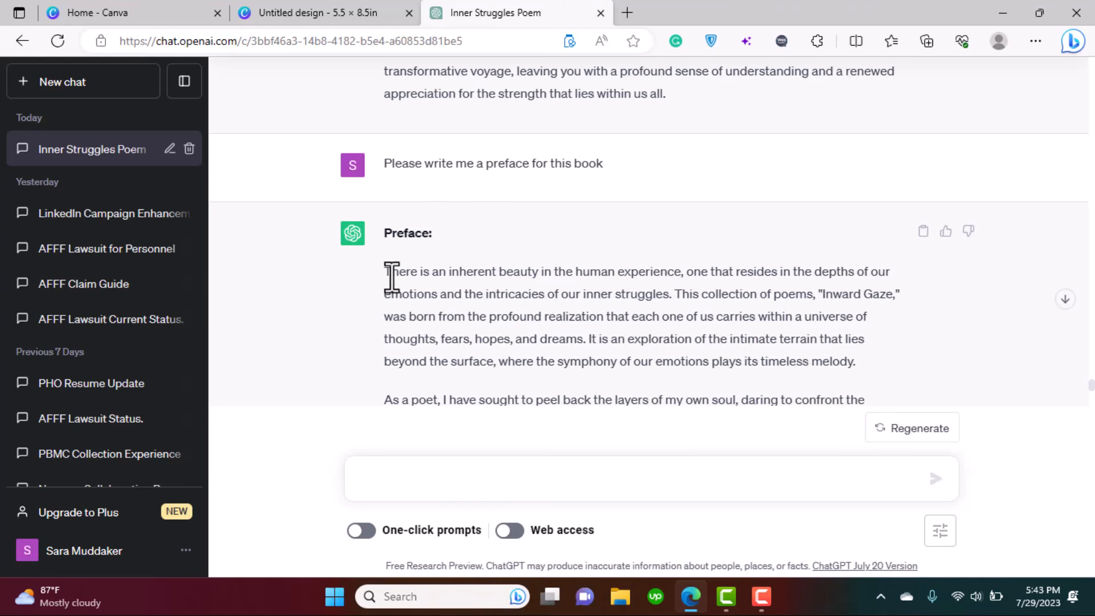
scroll(389, 285, down, 2)
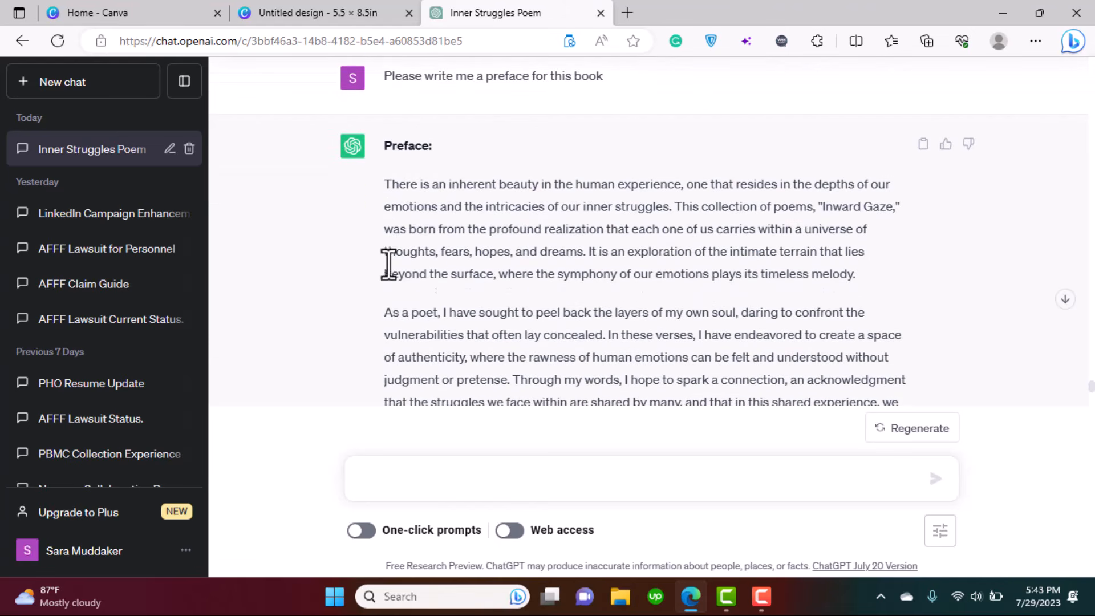
drag(384, 184, 836, 181)
scroll(872, 349, down, 4)
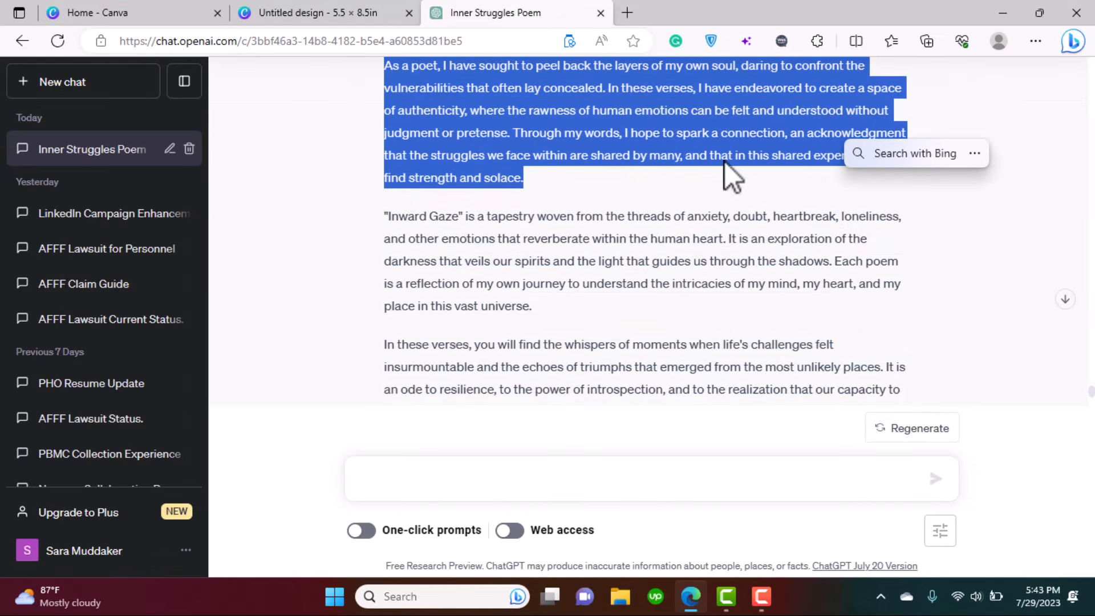
right_click(641, 137)
click(666, 148)
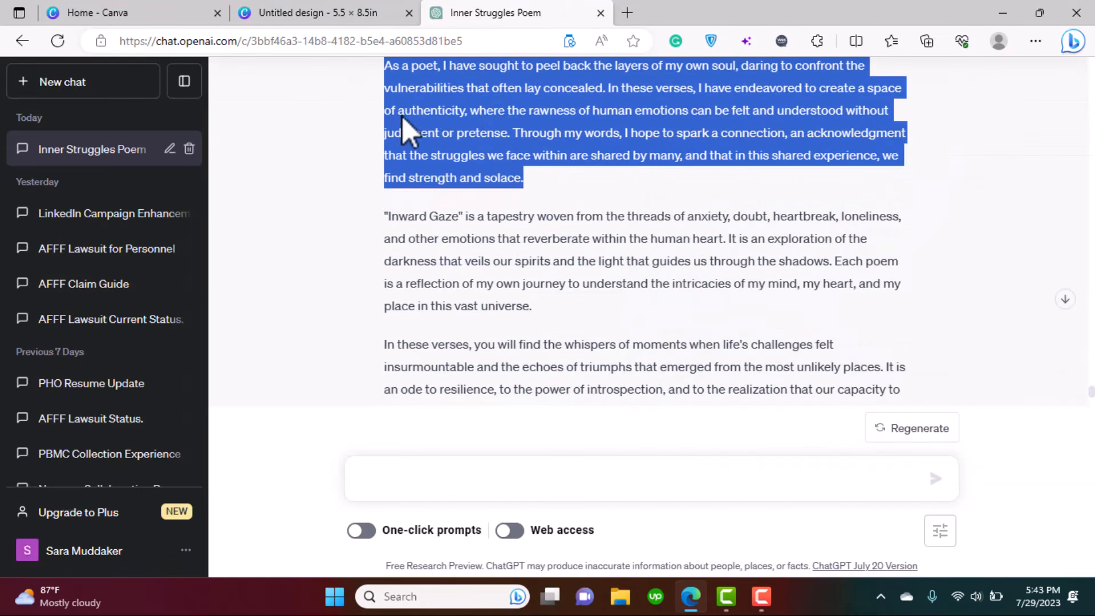
- Paste the first two preface paragraphs into a new text box on page 4, then size and position it
click(316, 13)
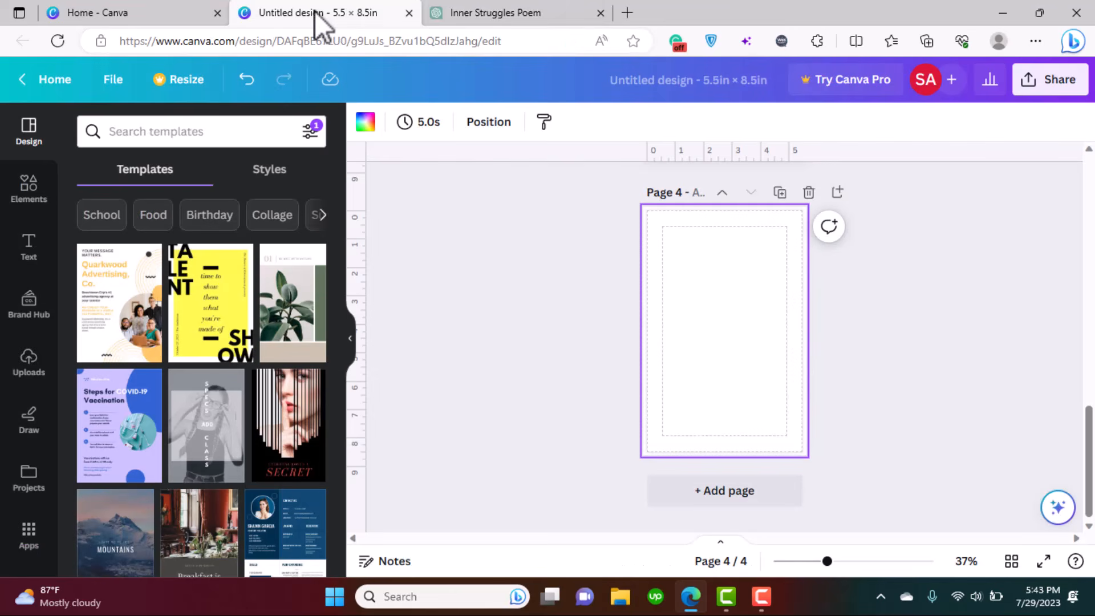
click(28, 245)
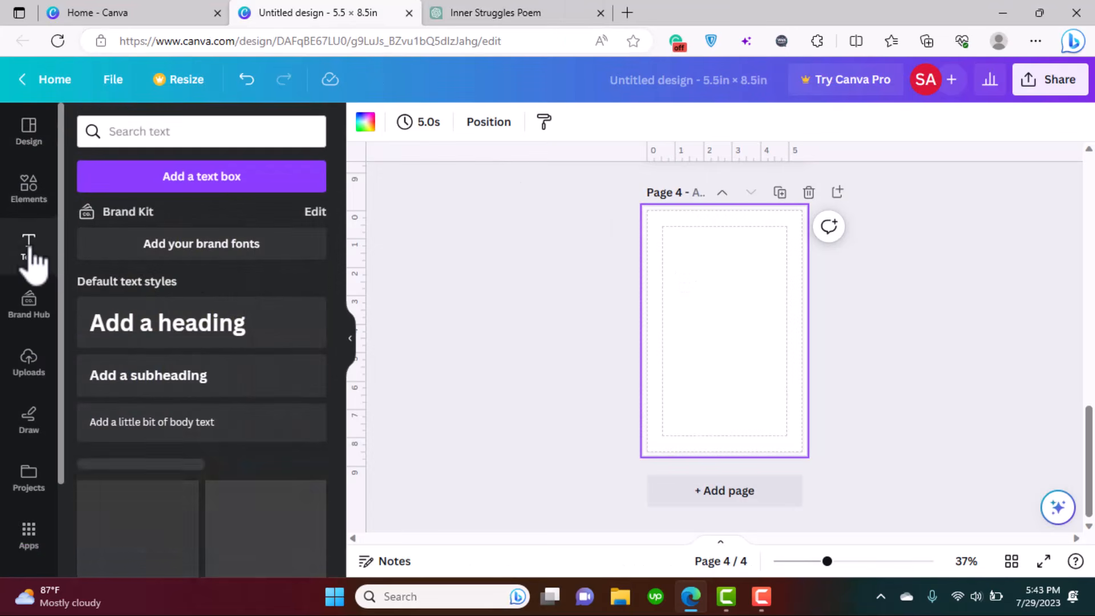
click(205, 182)
key(ctrl+v)
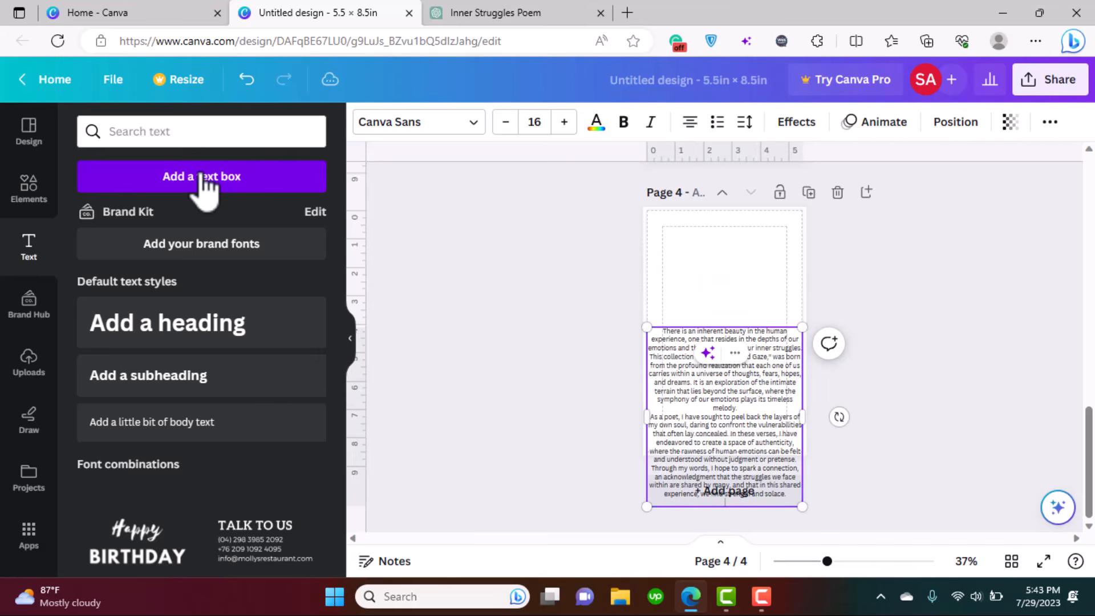
drag(700, 383, 701, 392)
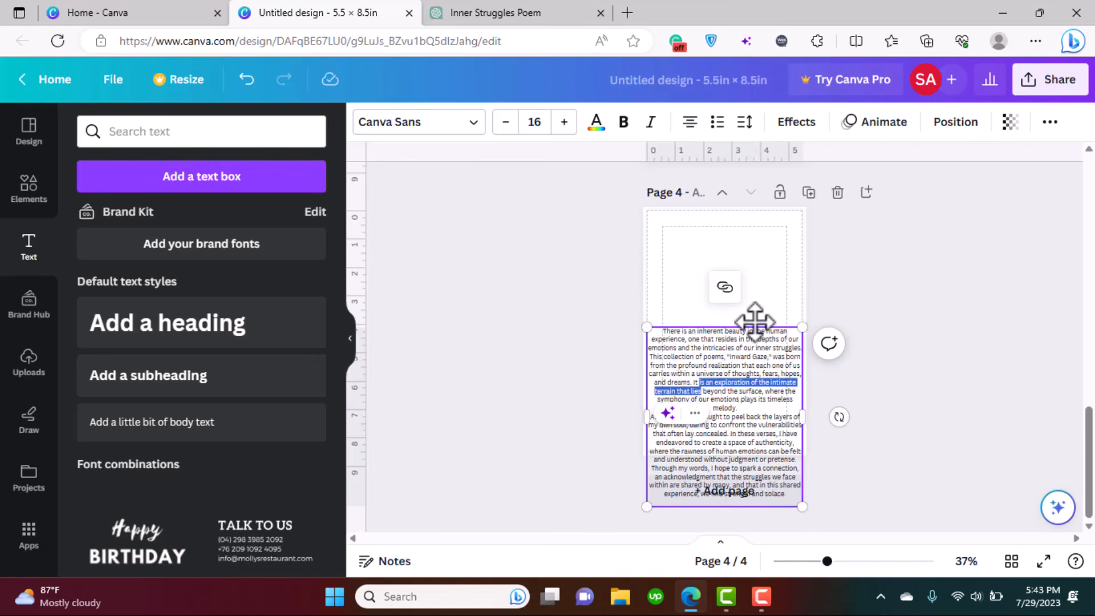
scroll(901, 304, up, 3)
drag(600, 203, 644, 248)
drag(800, 372, 770, 357)
drag(826, 232, 801, 262)
drag(723, 359, 740, 396)
click(1012, 405)
click(762, 388)
- Left-align the preface text, narrow its box, and set the font size to 12
click(693, 124)
drag(851, 390, 819, 410)
drag(672, 340, 704, 281)
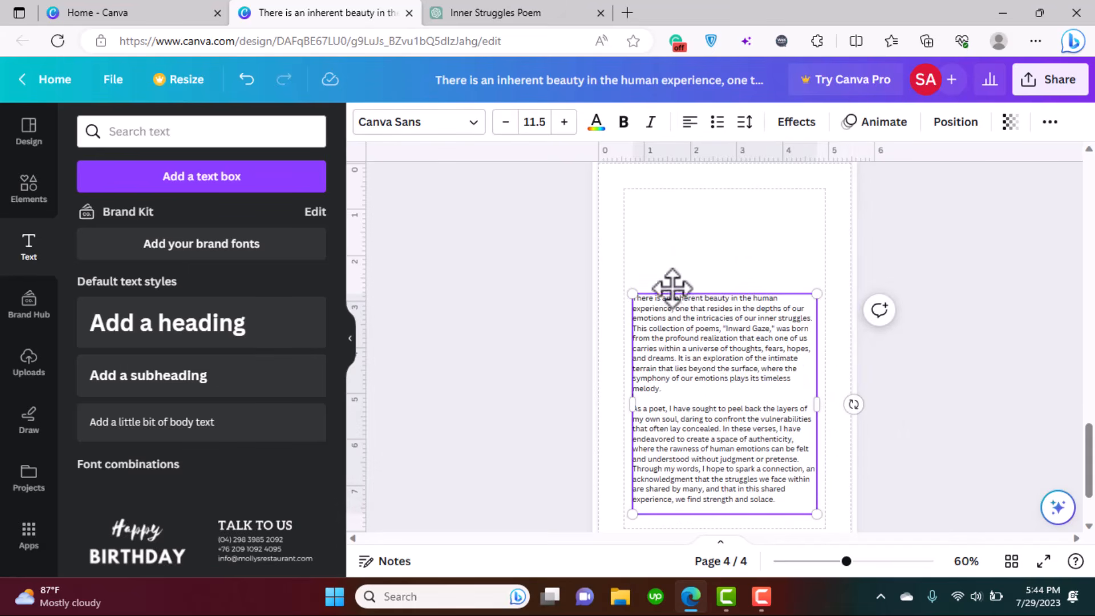
click(537, 122)
text(12)
key(Return)
click(752, 422)
key(ctrl+a)
click(532, 122)
text(12)
key(Return)
drag(728, 289, 729, 244)
- Apply Glacial Indifference to the preface, then select the Inward Gaze paragraph in ChatGPT
click(419, 121)
key(ctrl+a)
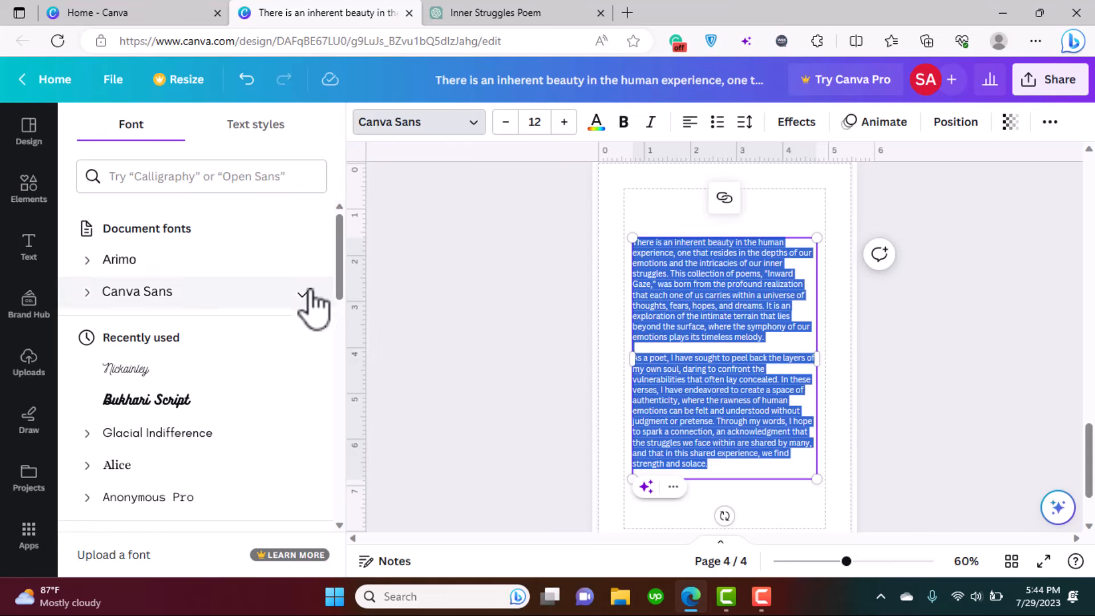
click(244, 434)
click(632, 189)
mouse_move(735, 338)
mouse_down()
mouse_move(735, 320)
mouse_move(735, 357)
mouse_up()
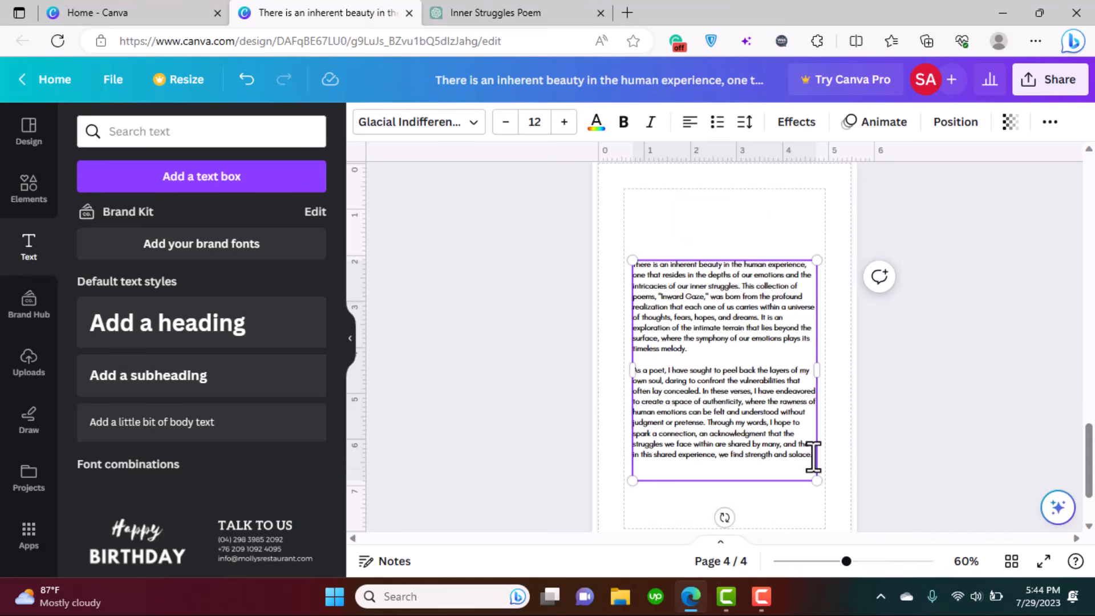
click(484, 9)
drag(385, 218, 532, 309)
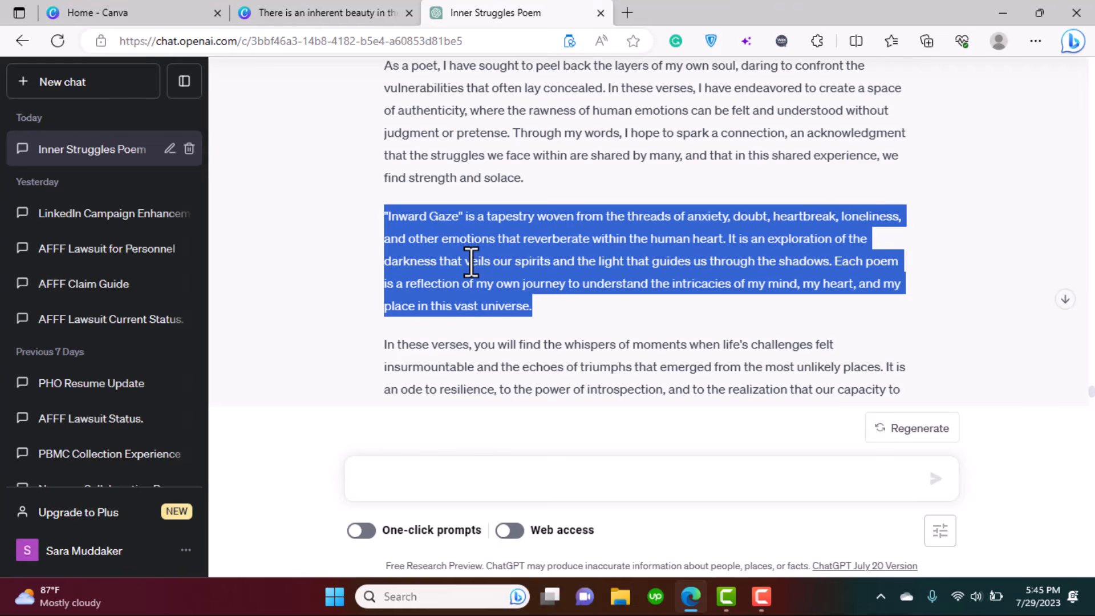
- Copy the Inward Gaze paragraph into page 4's preface text box and reposition it
key(ctrl+c)
key(ctrl+shift+Tab)
key(ctrl+v)
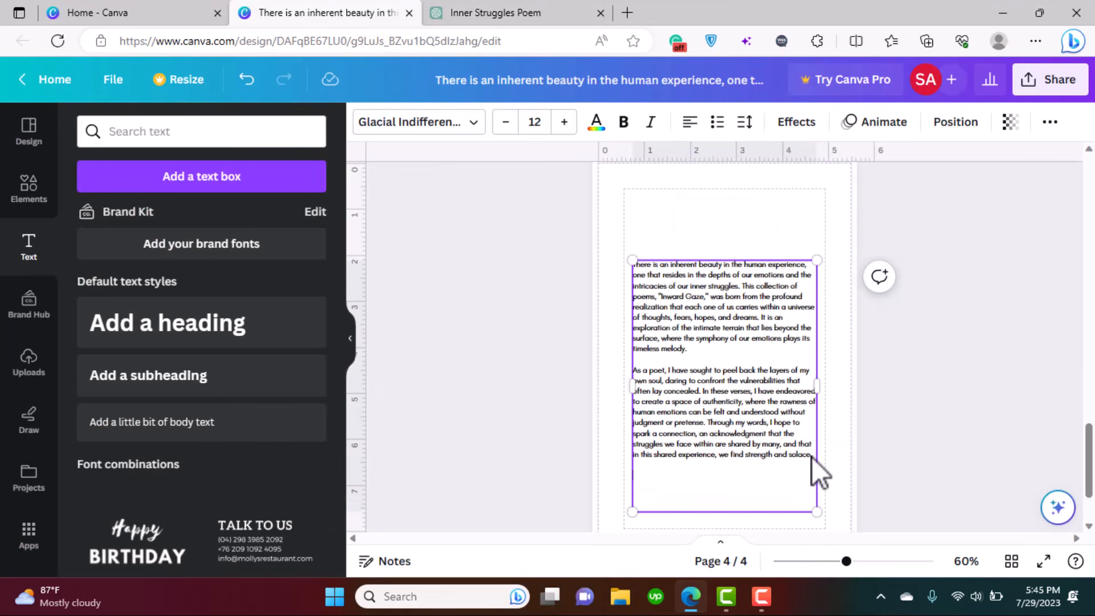
scroll(812, 458, down, 1)
drag(765, 225, 763, 186)
click(936, 357)
scroll(936, 358, up, 2)
scroll(828, 355, down, 1)
drag(739, 353, 749, 352)
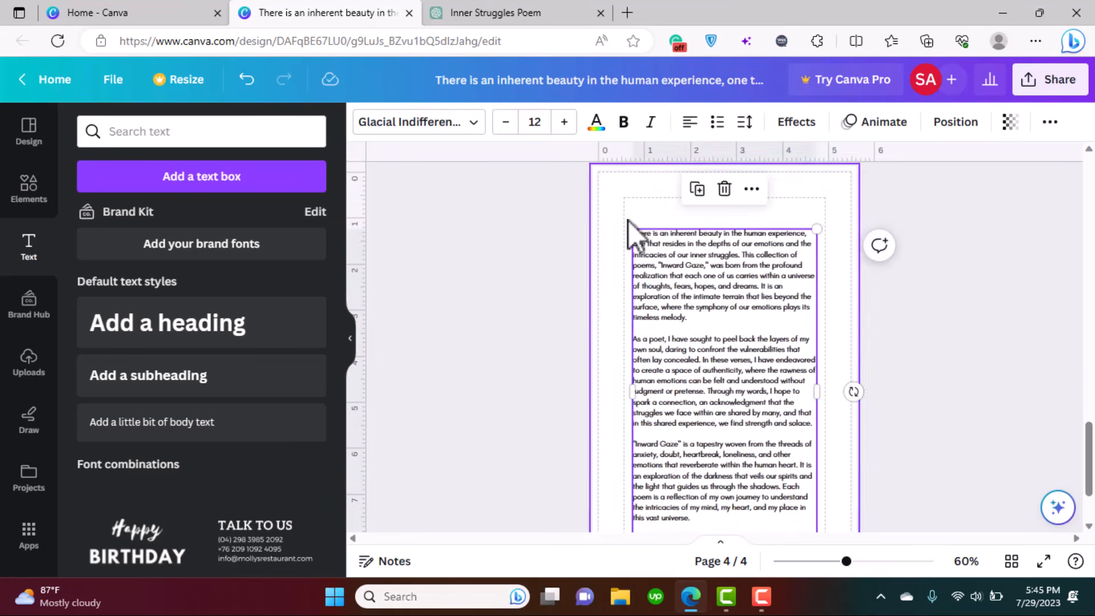
click(630, 220)
- Add a 'PREFACE' text box and place it above the first paragraph
click(166, 258)
key(Escape)
click(247, 183)
text(PREFACE)
drag(739, 392, 738, 253)
double_click(725, 216)
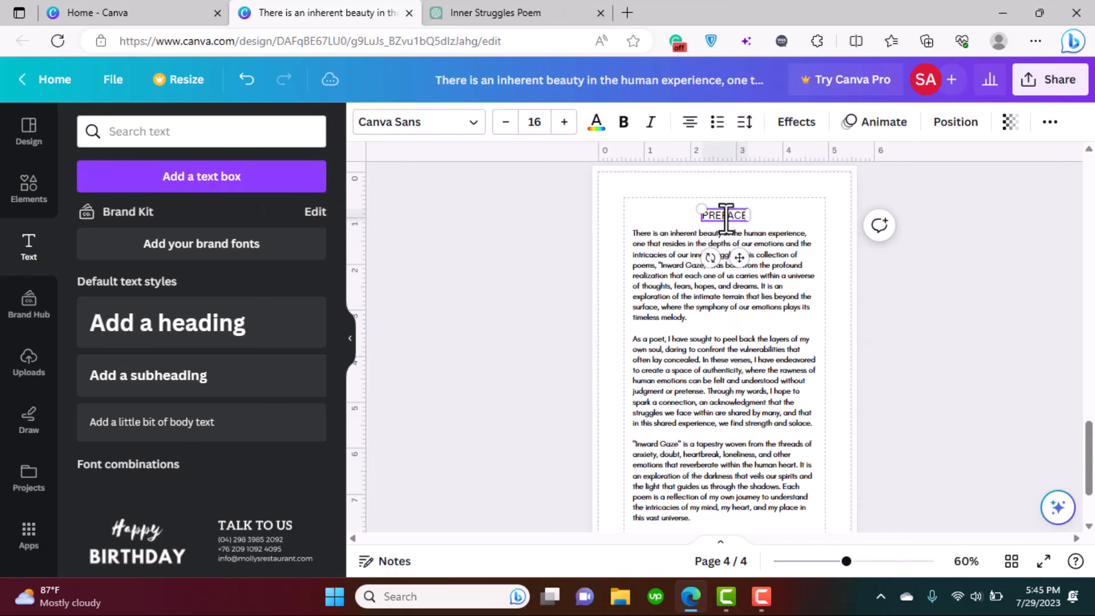
- Style the PREFACE heading in bold Glacial Indifference
click(428, 123)
click(185, 291)
click(626, 122)
click(1031, 331)
- Add a blank page 5 after page 4
drag(1088, 458, 1086, 418)
click(841, 337)
drag(1091, 456, 1094, 490)
- Copy the rest of the preface from ChatGPT into a new text box on page 5
click(208, 178)
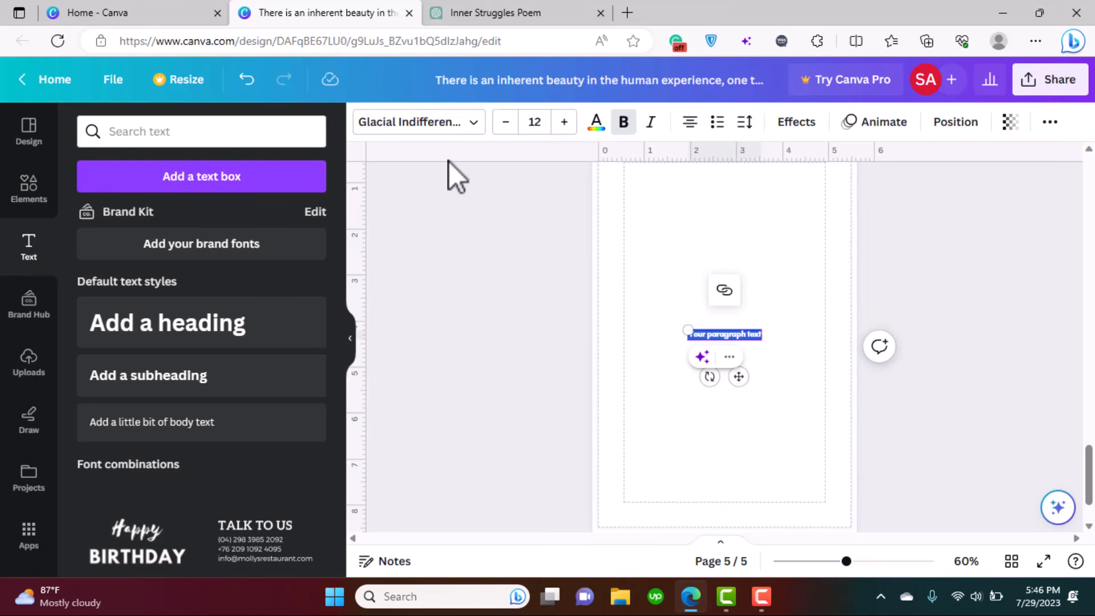
key(ctrl+Tab)
scroll(860, 357, down, 5)
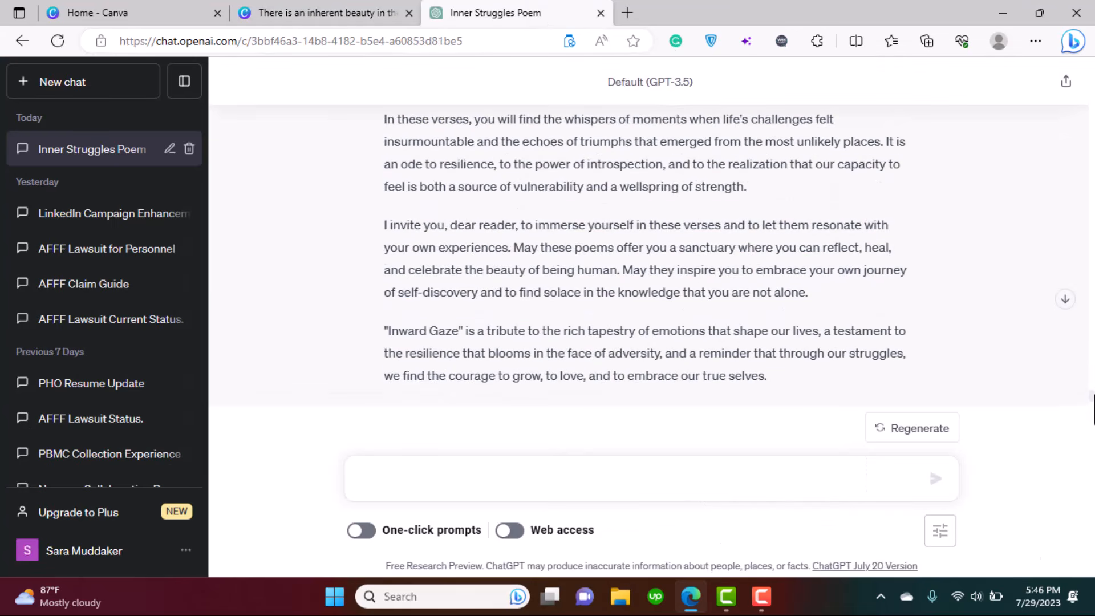
drag(600, 253, 394, 184)
key(ctrl+c)
key(ctrl+shift+Tab)
key(ctrl+v)
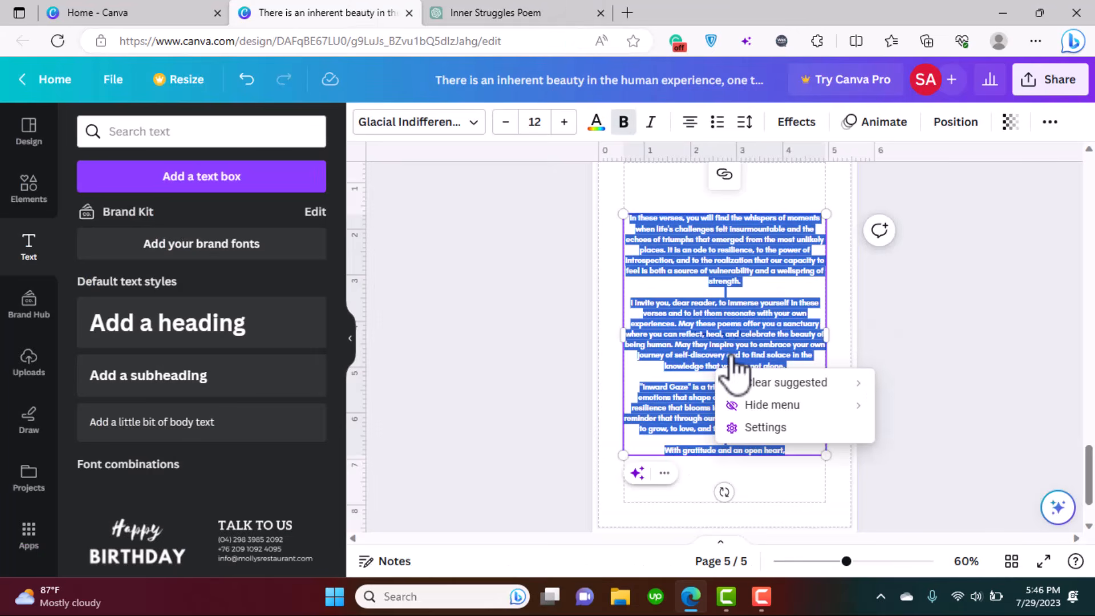
key(ctrl+z)
double_click(734, 338)
key(ctrl+v)
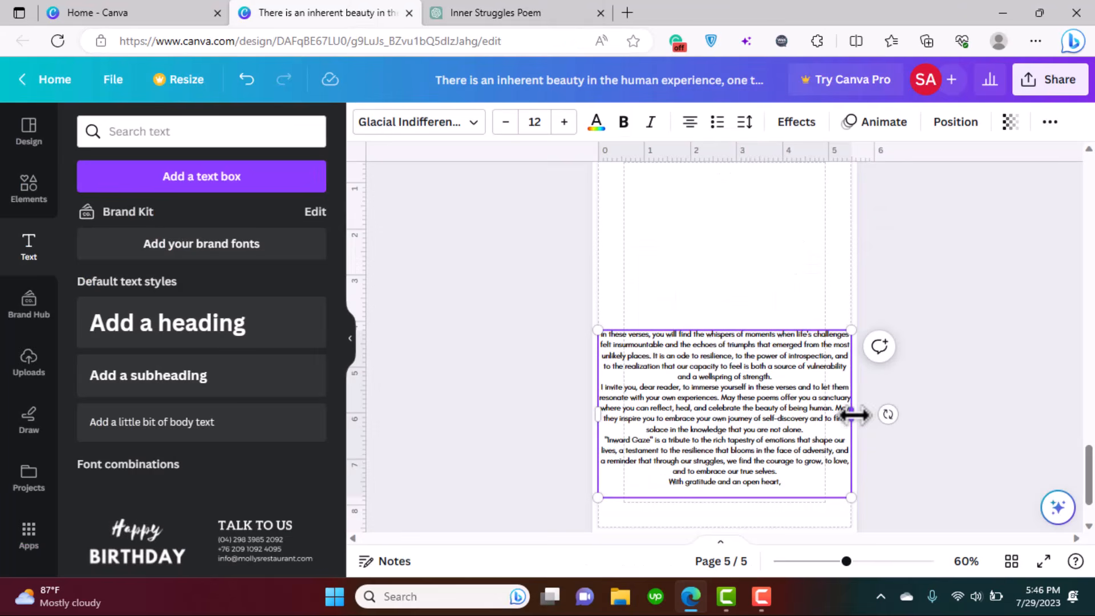
- Narrow the page 5 passage to match page 4's width and move it near the top
drag(852, 416, 796, 416)
drag(716, 328, 746, 184)
scroll(787, 355, up, 9)
click(787, 356)
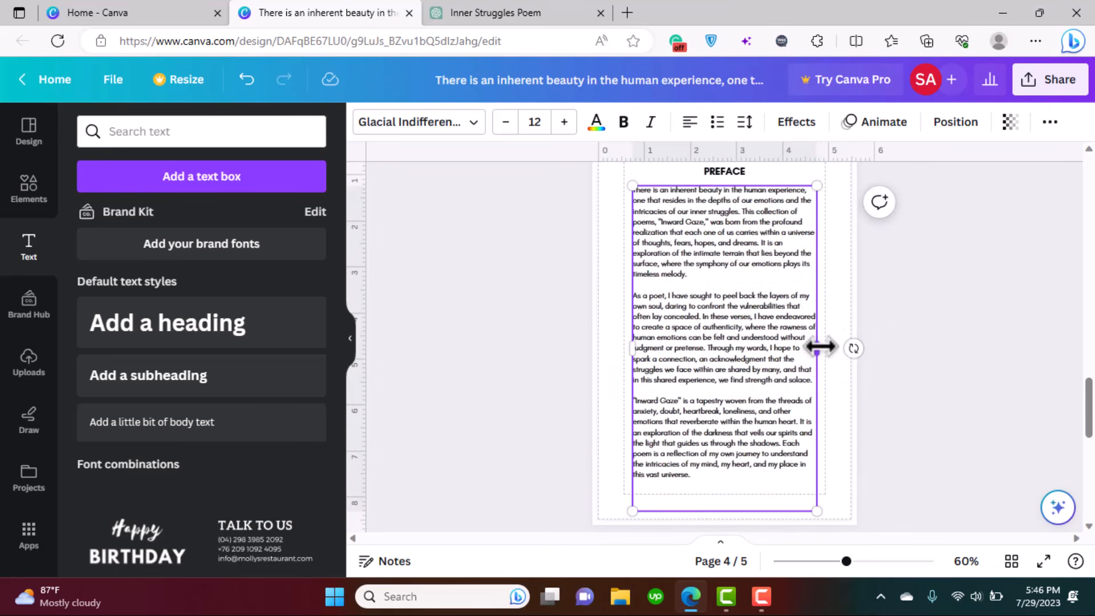
drag(820, 347, 818, 329)
scroll(824, 368, down, 7)
click(824, 368)
- Add blank lines between the paragraphs and before the sign-off, and left-align the passage
click(750, 285)
key(Return)
click(777, 368)
key(Return)
click(756, 442)
key(Return)
key(ctrl+a)
click(690, 122)
- Add the author's signature line under the sign-off and nudge the passage into alignment
click(758, 461)
key(Return)
key(Return)
text(S)
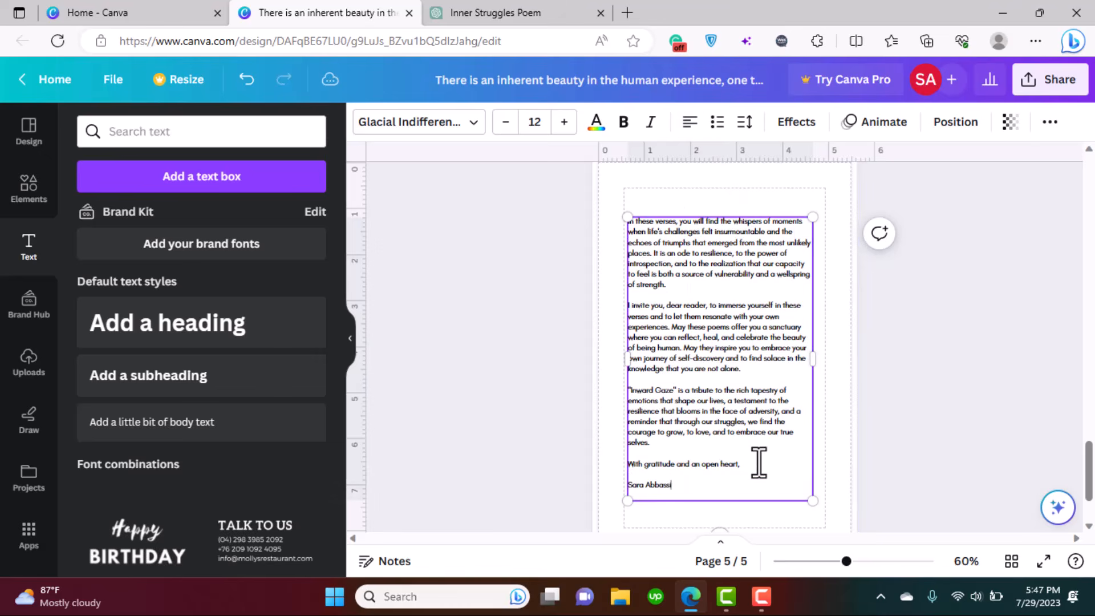
click(793, 529)
drag(708, 285, 710, 283)
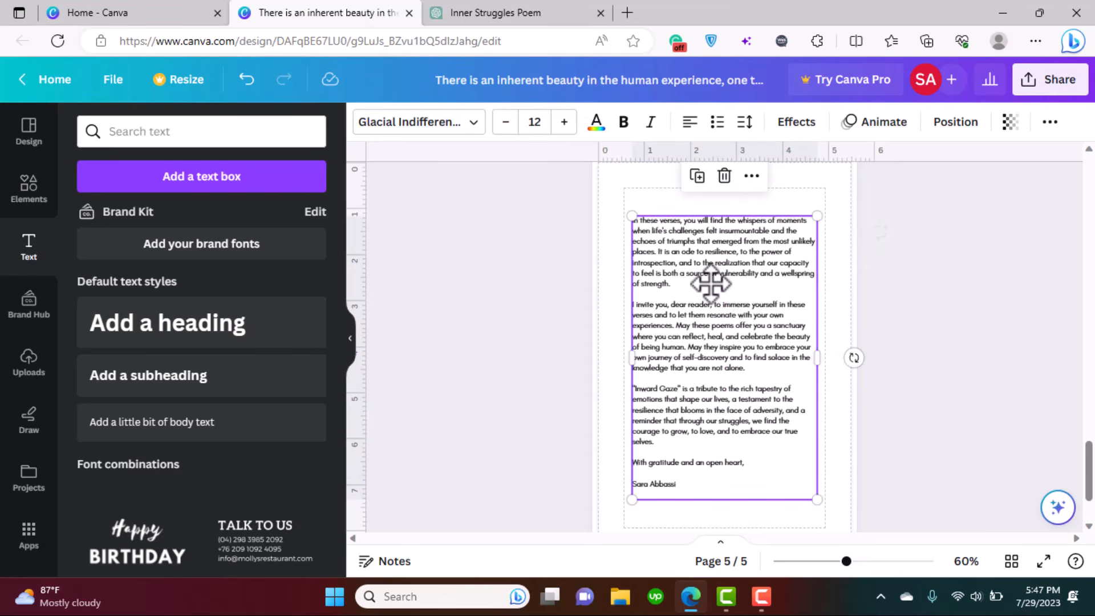
click(886, 481)
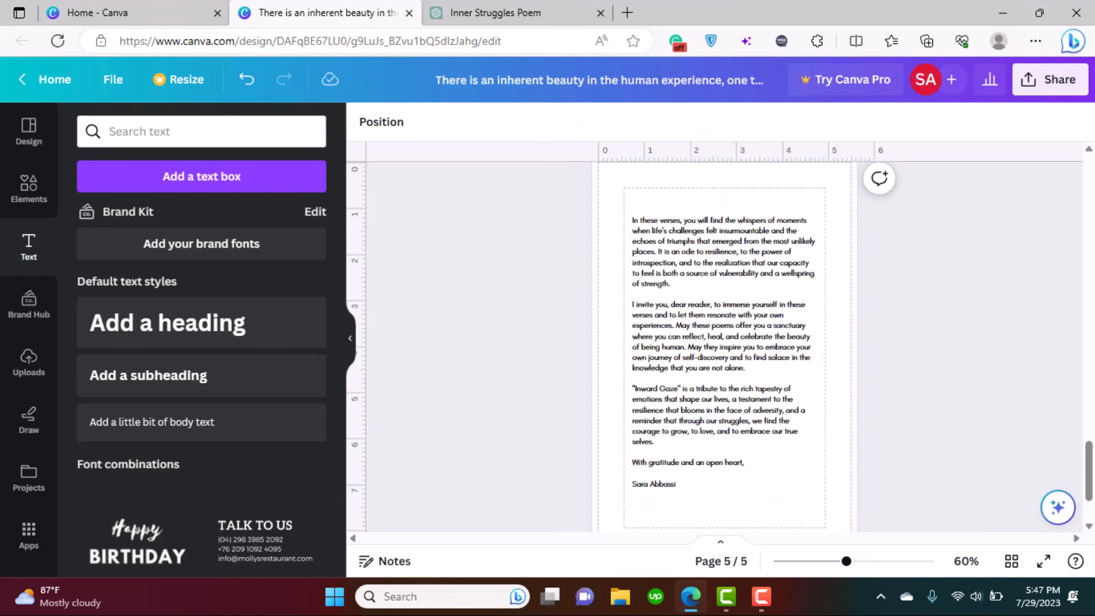
drag(1087, 468, 1085, 413)
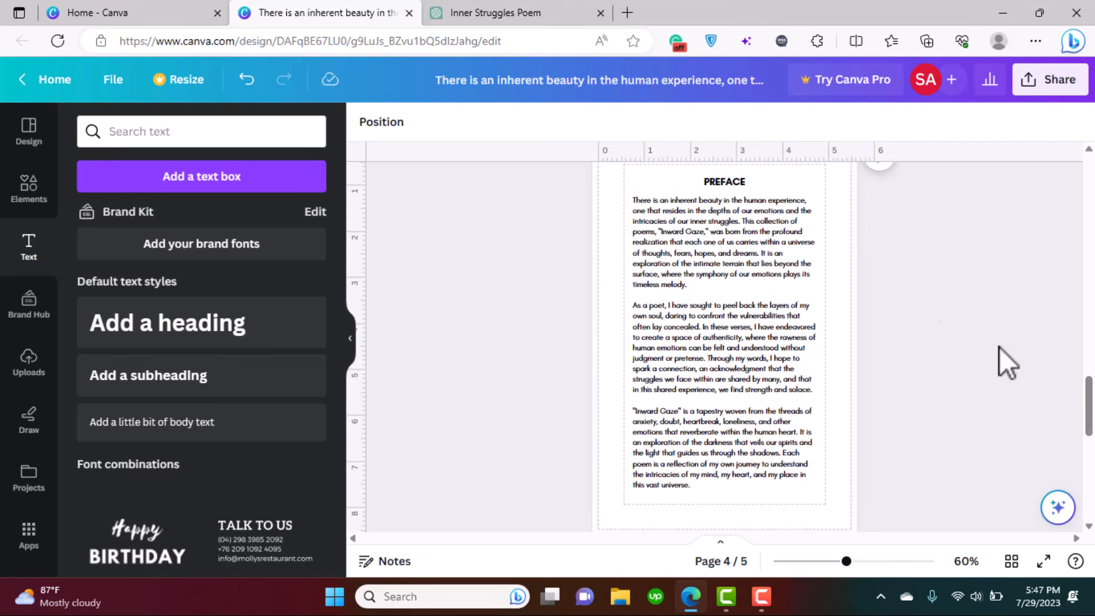
- Return to ChatGPT's book-title suggestions and clear the leftover selection
click(470, 13)
click(666, 316)
drag(1093, 401, 1091, 370)
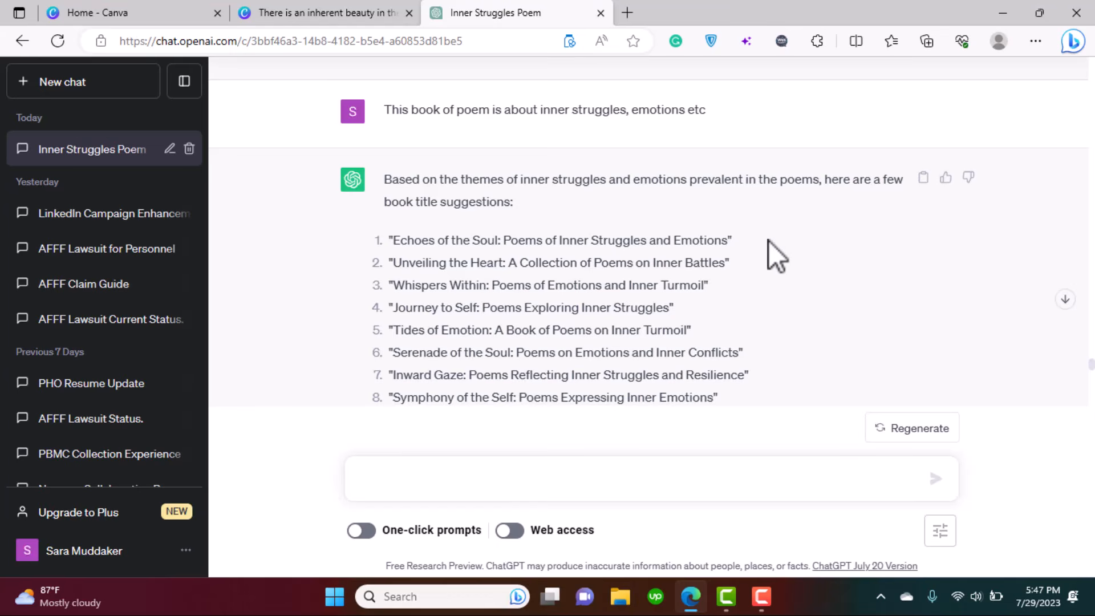
scroll(769, 241, up, 5)
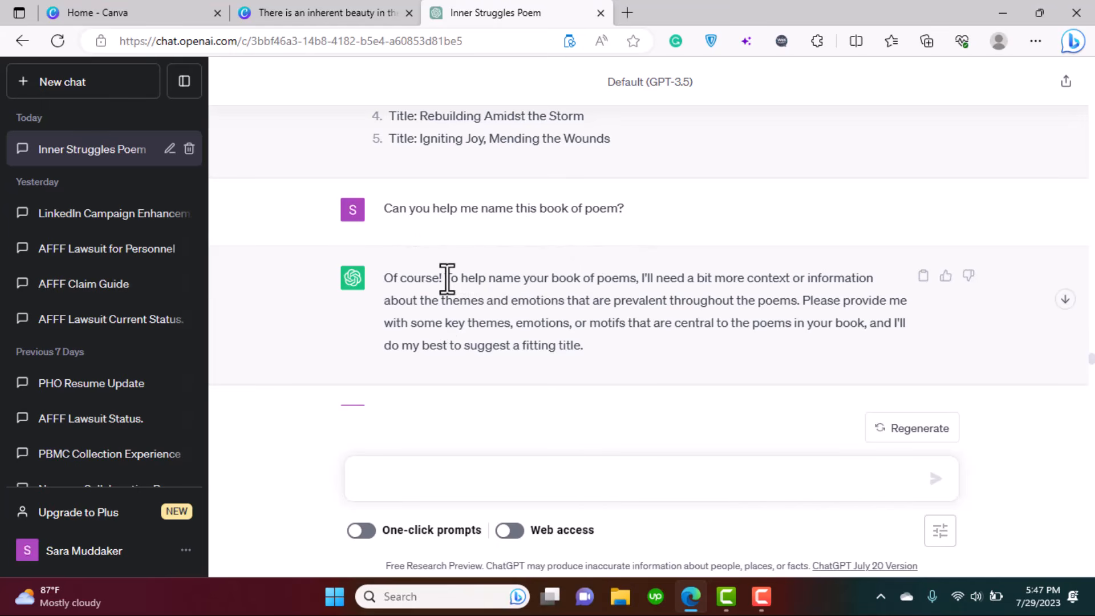
drag(449, 278, 736, 323)
click(666, 344)
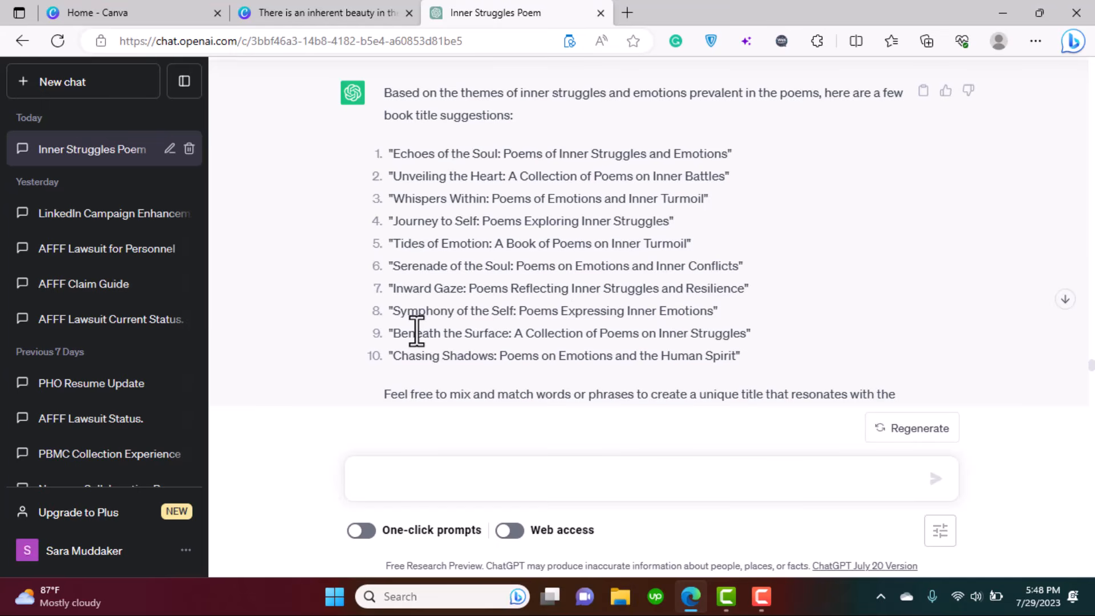
mouse_move(399, 267)
mouse_down()
mouse_move(737, 273)
mouse_move(395, 268)
mouse_up()
click(506, 268)
- Replace all 'Inward Gaze' with 'Serenade of the Soul' in page 4's preface
click(301, 12)
click(725, 348)
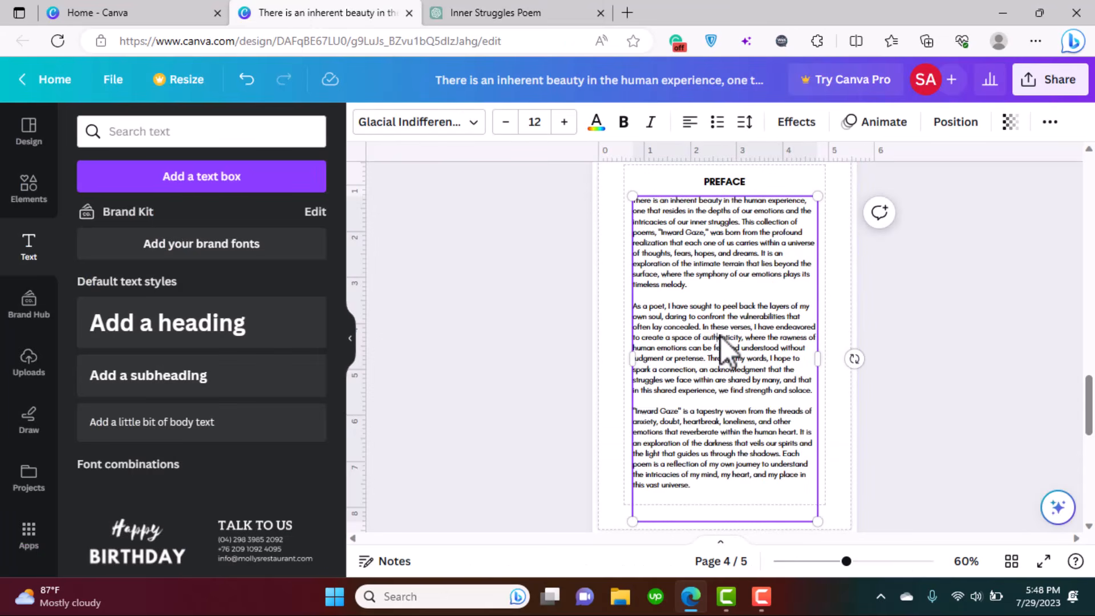
key(ctrl+f)
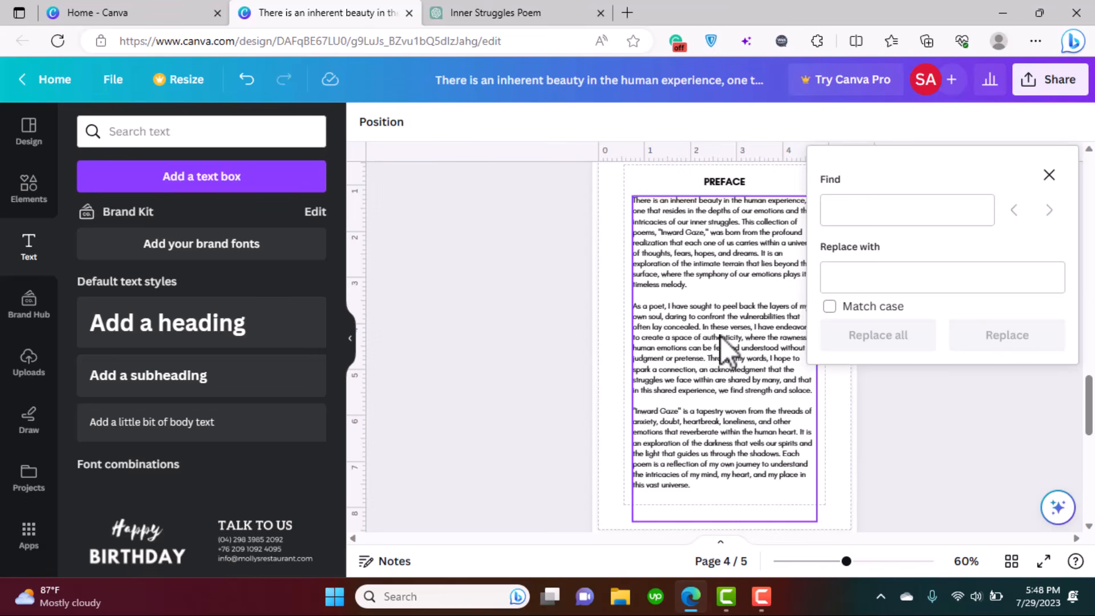
click(893, 213)
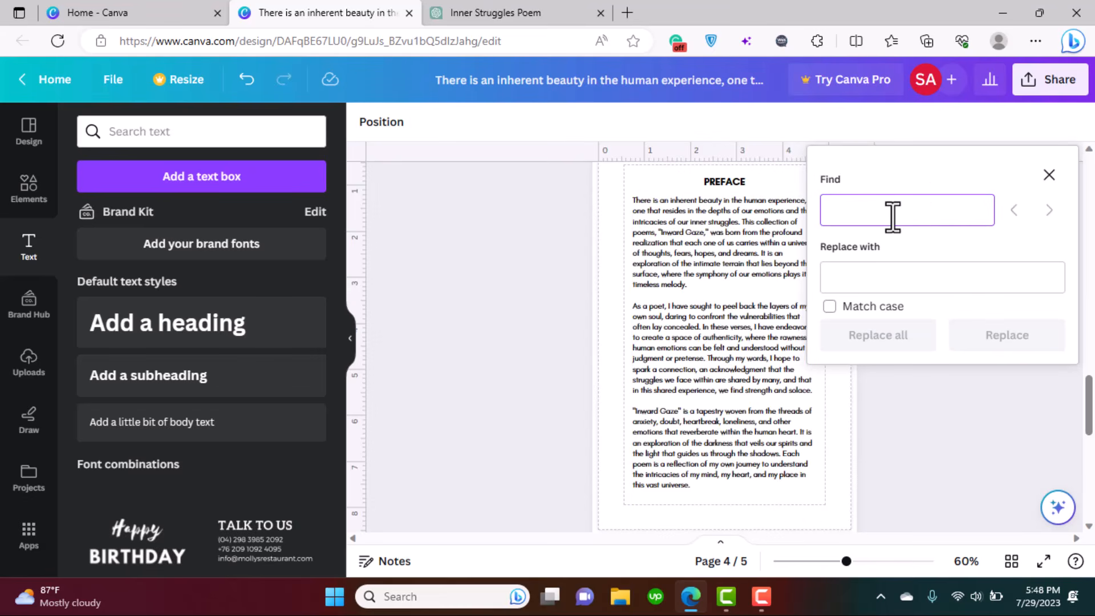
text(Inward Gaze)
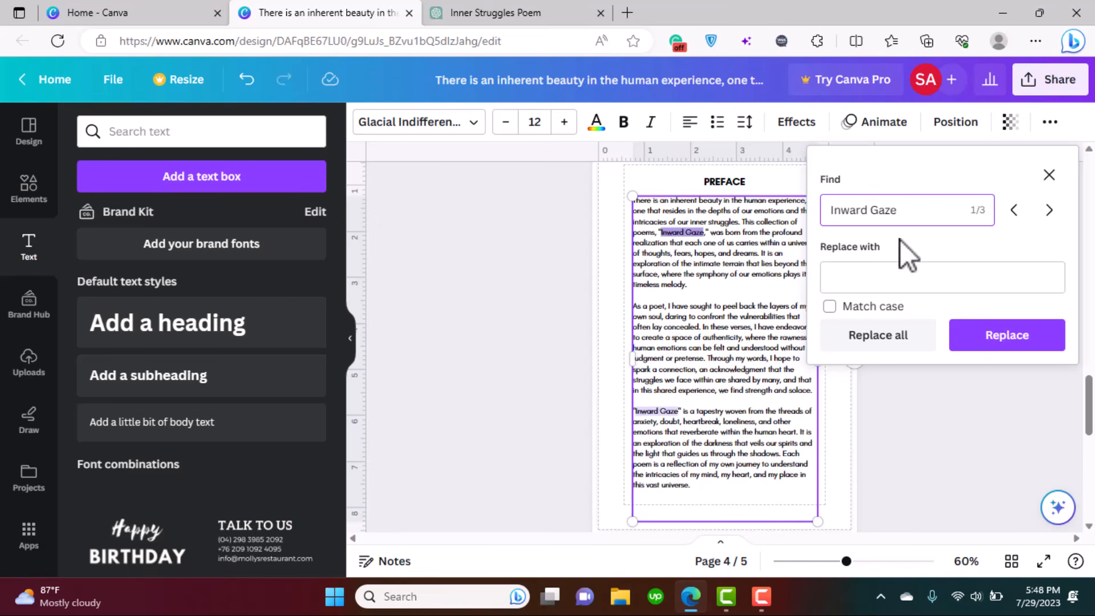
click(909, 276)
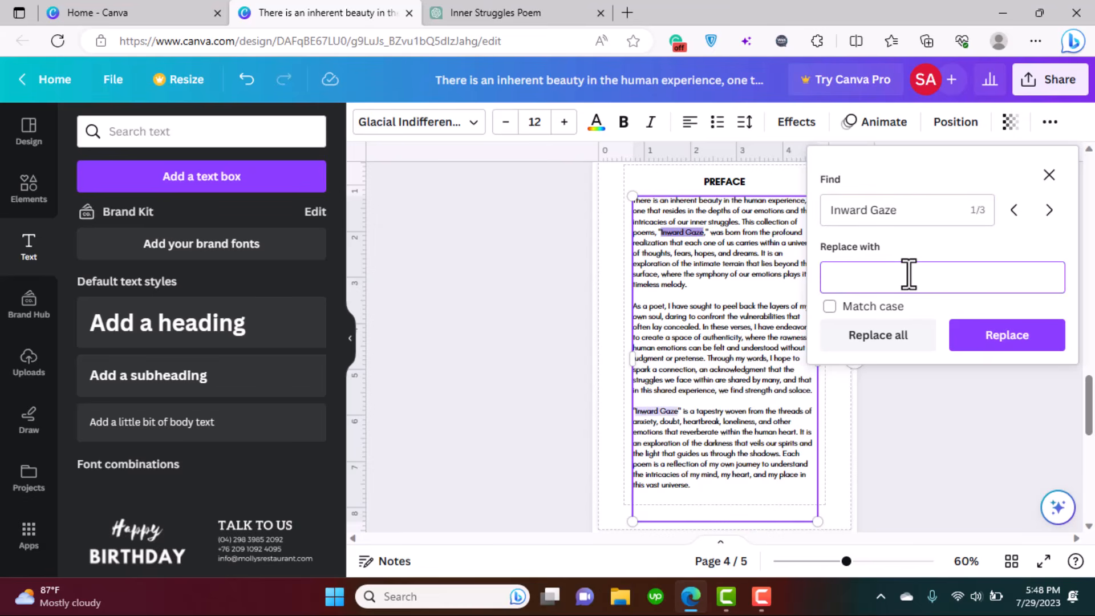
text(Serenade of the Soul)
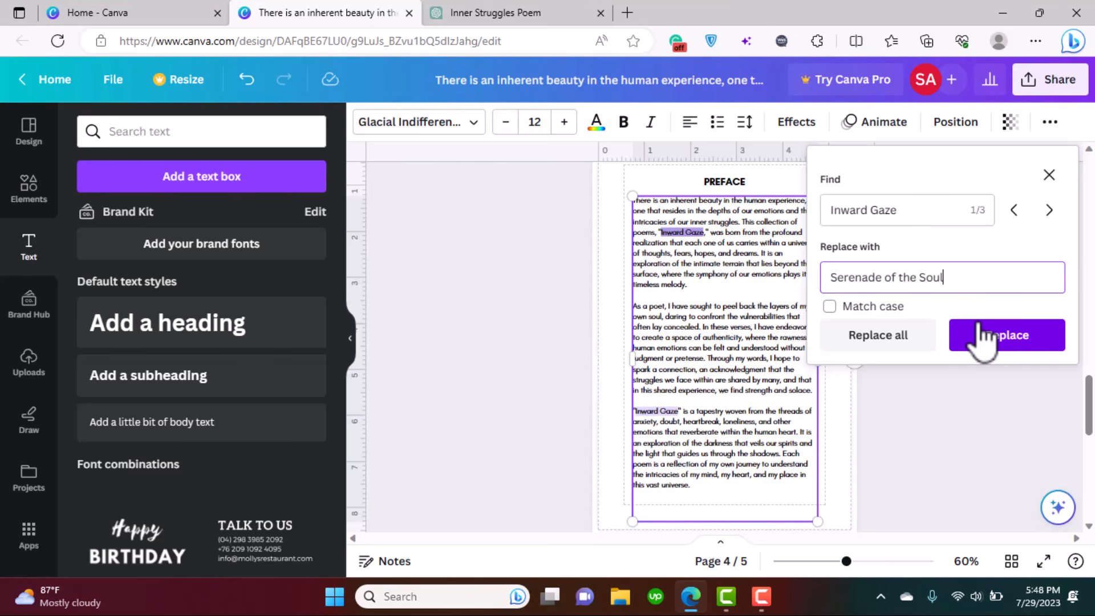
click(909, 343)
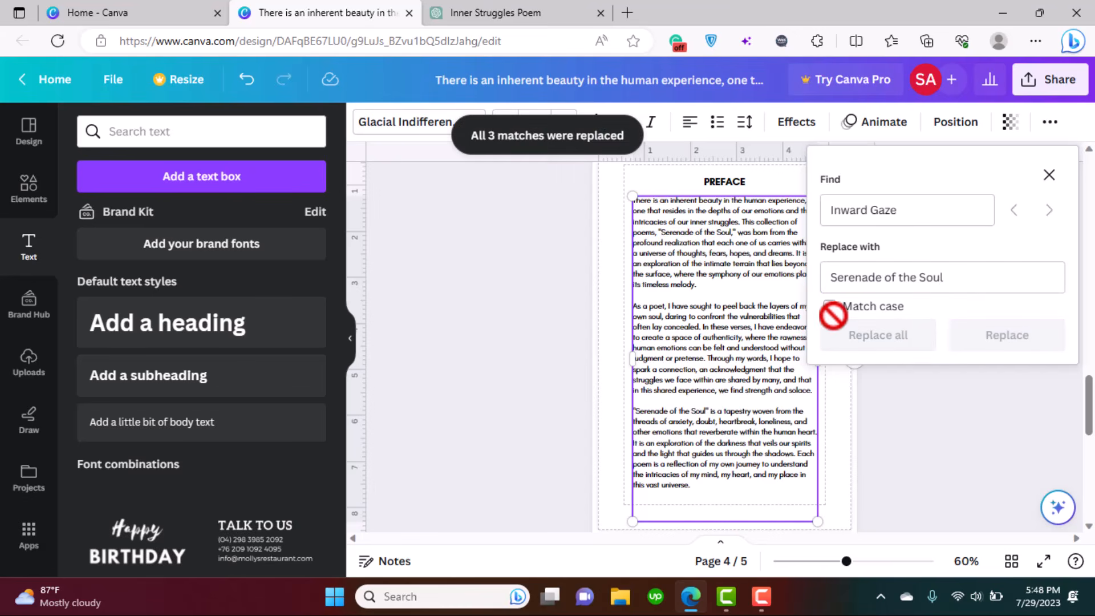
click(1049, 175)
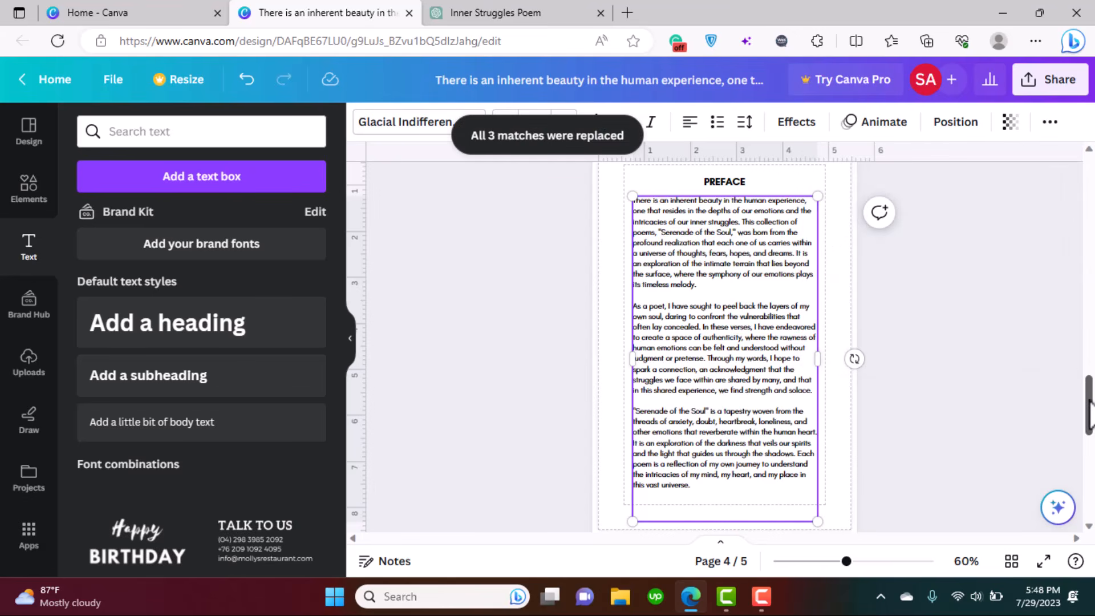
drag(1088, 407, 1090, 482)
- Confirm page 5's preface has no remaining 'Inward Gaze' matches
click(793, 337)
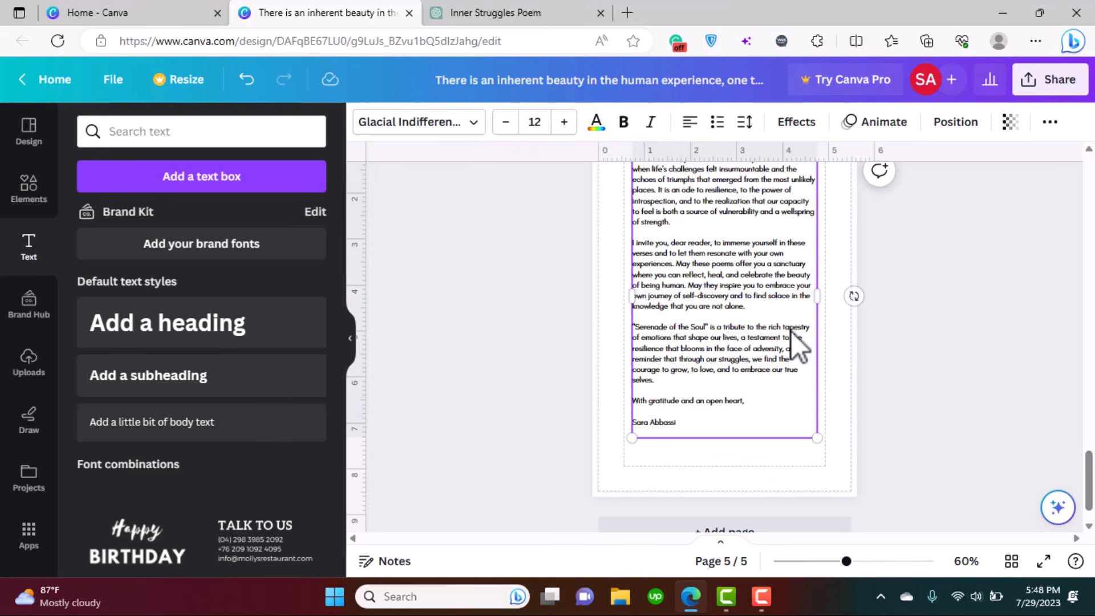
key(ctrl+f)
click(878, 277)
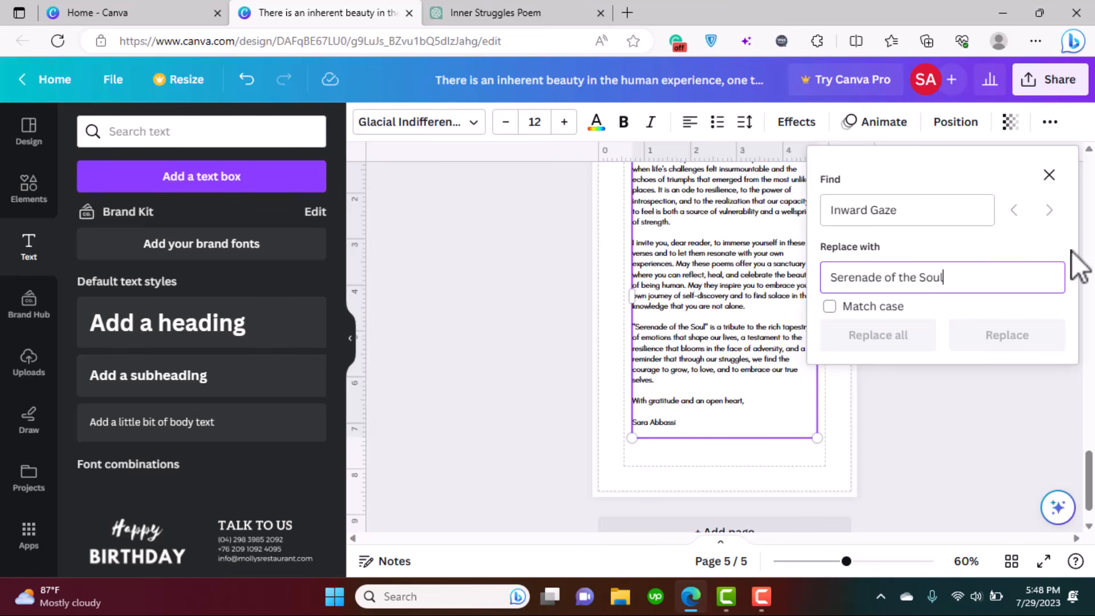
click(1049, 176)
click(852, 397)
drag(1088, 482, 1093, 416)
click(642, 331)
- Add three blank pages after page 5, creating pages 6, 7 and 8
click(765, 264)
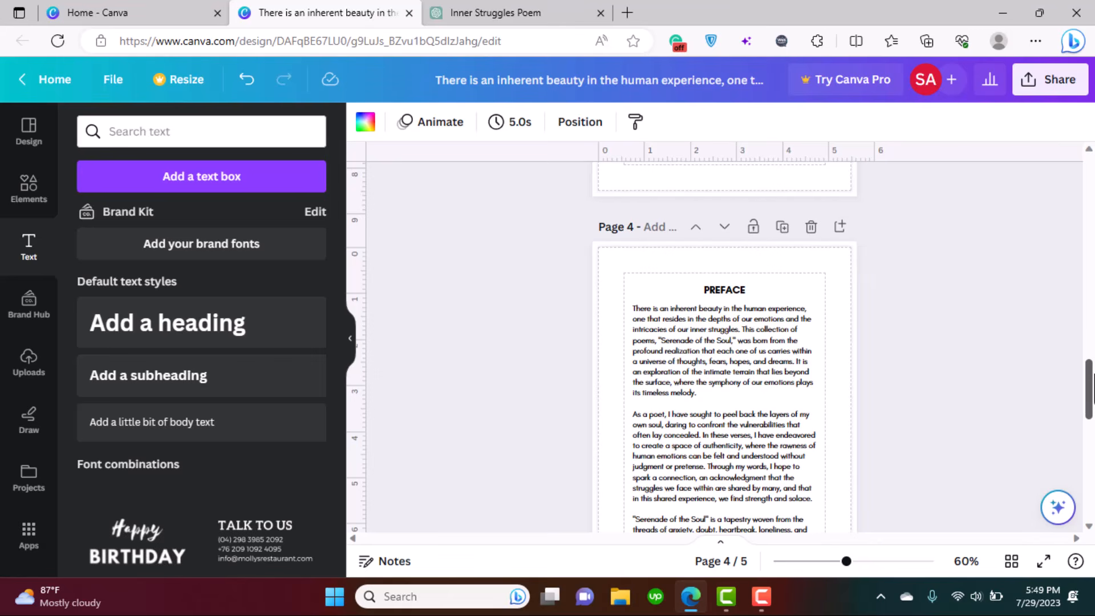
scroll(847, 256, down, 5)
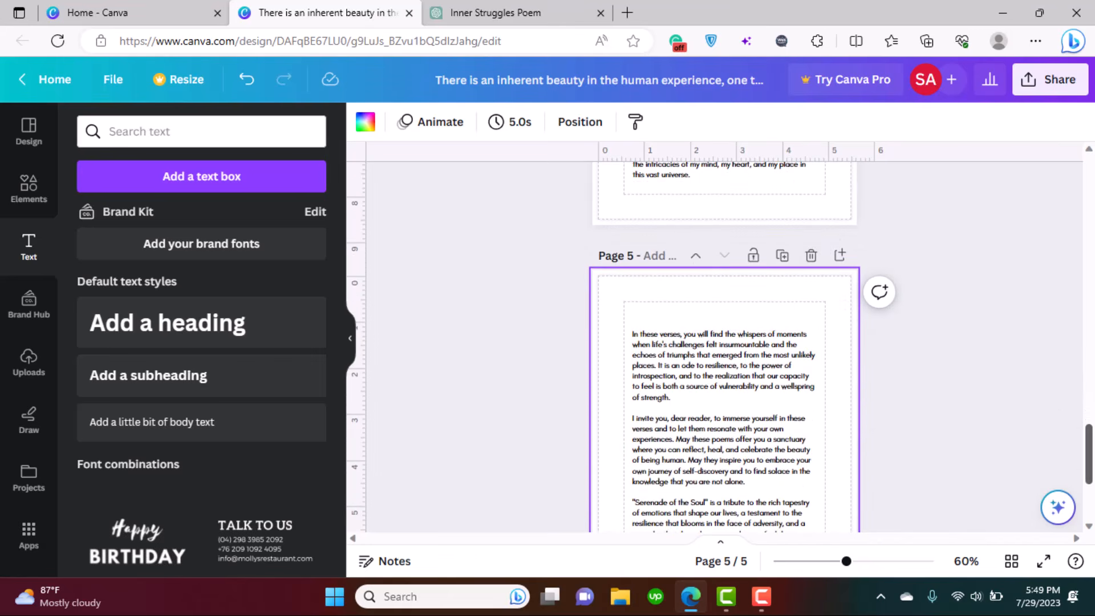
scroll(724, 342, down, 2)
scroll(724, 343, up, 3)
click(841, 302)
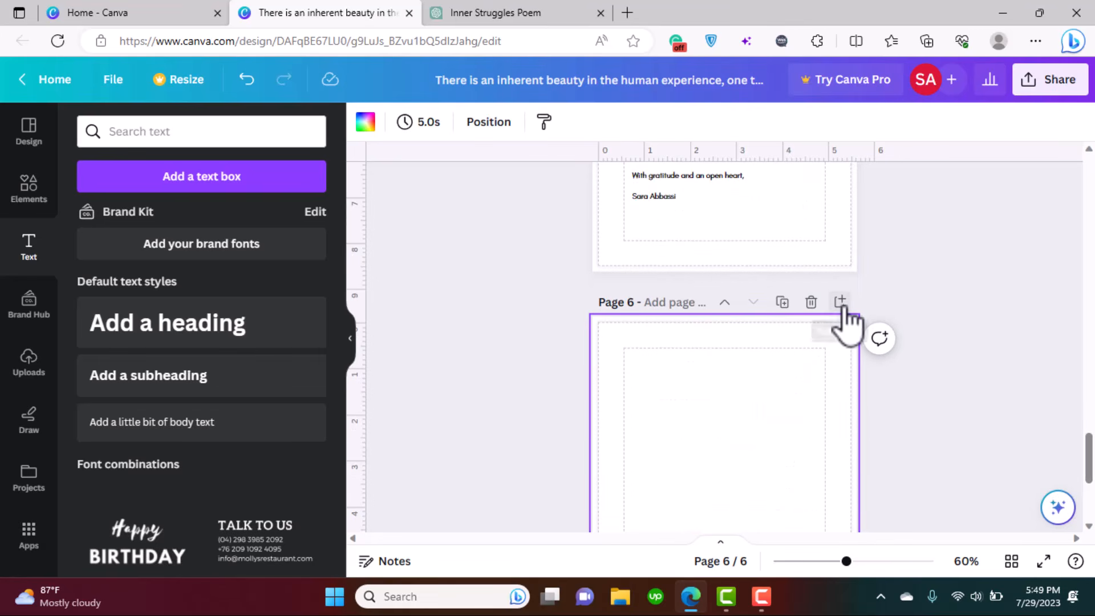
click(841, 302)
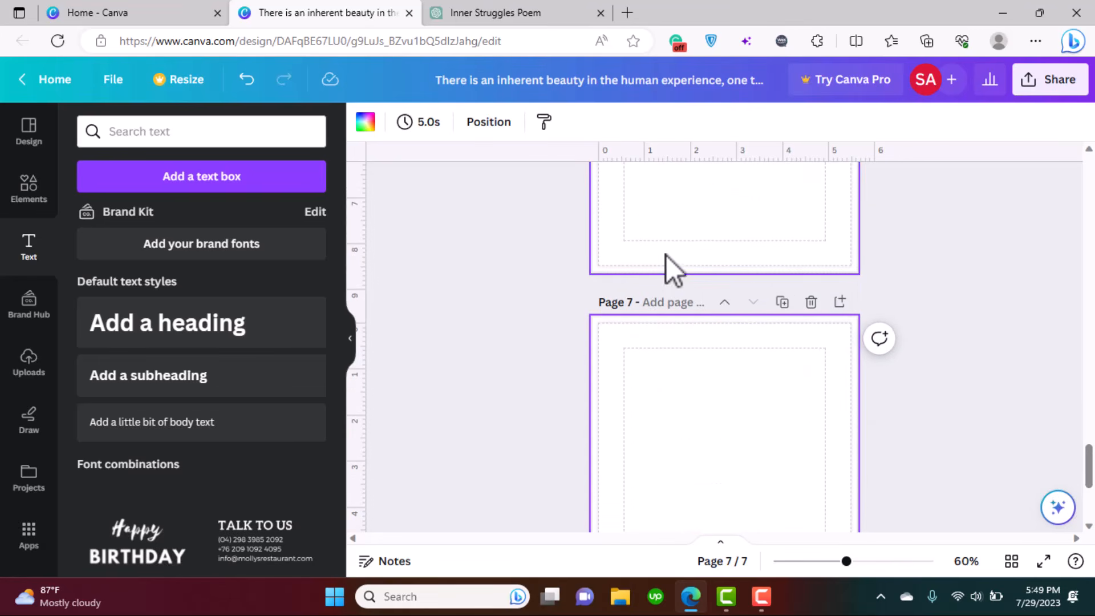
click(839, 302)
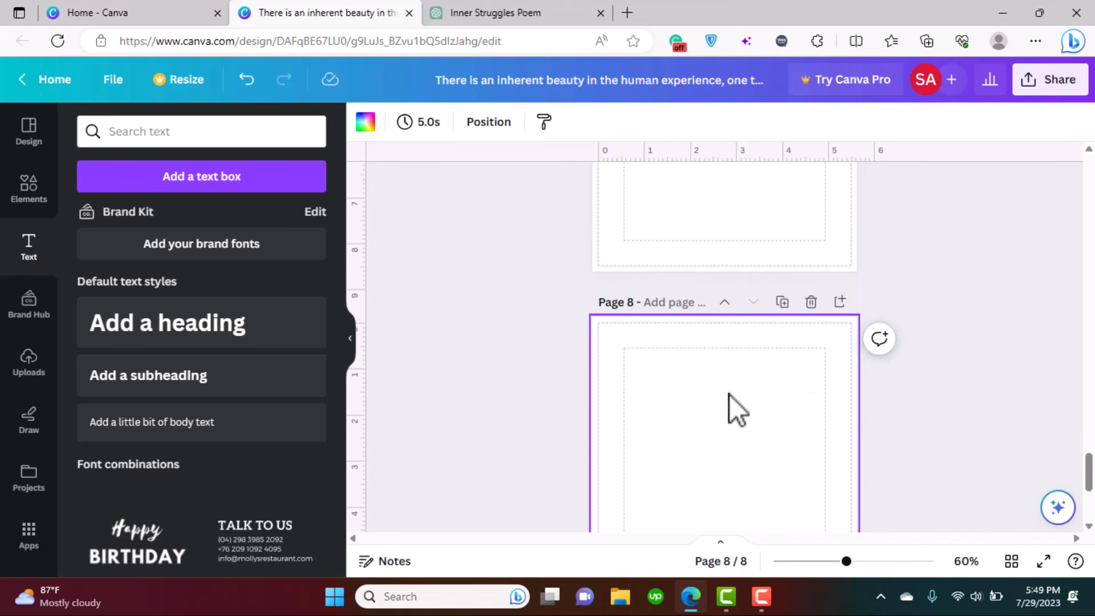
drag(1091, 465, 1092, 480)
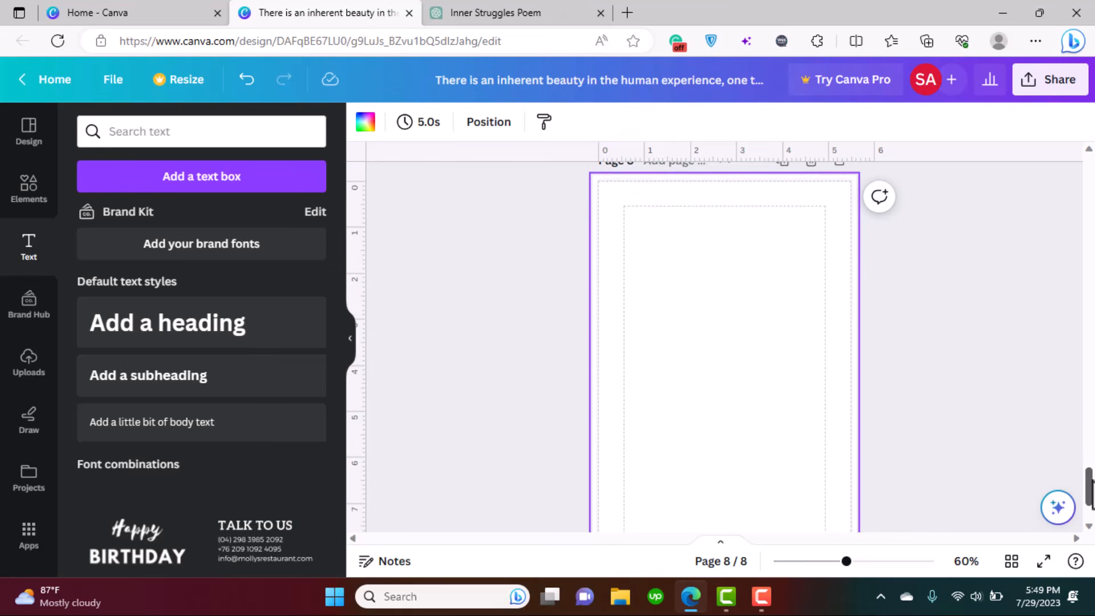
- Add a 'Table Of Contents' text box and move it to the top of page 8
click(207, 178)
key(BackSpace)
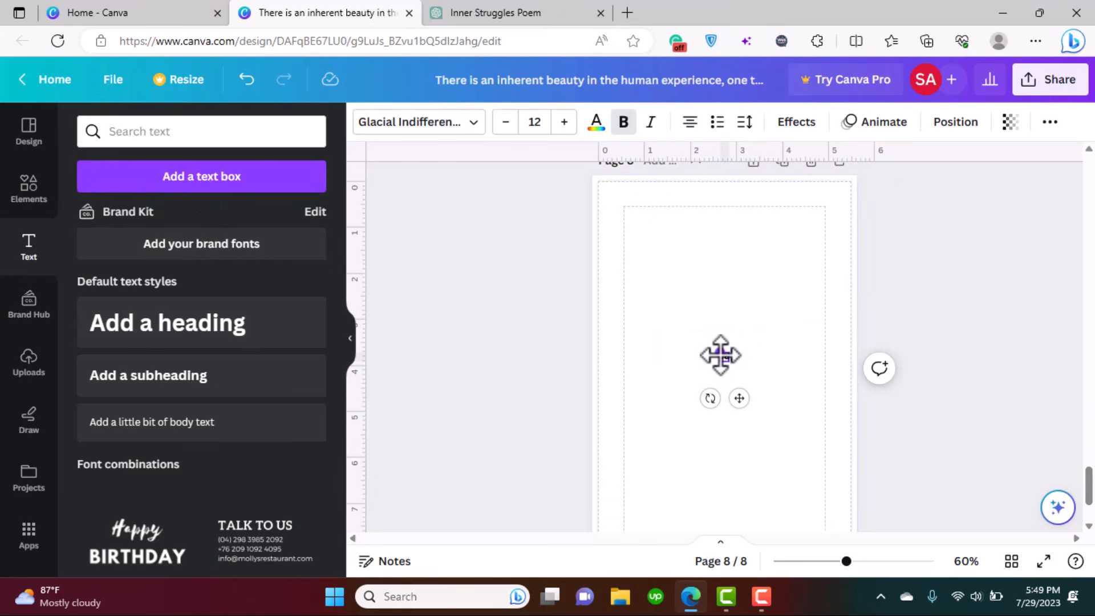
text(Table Of Contents)
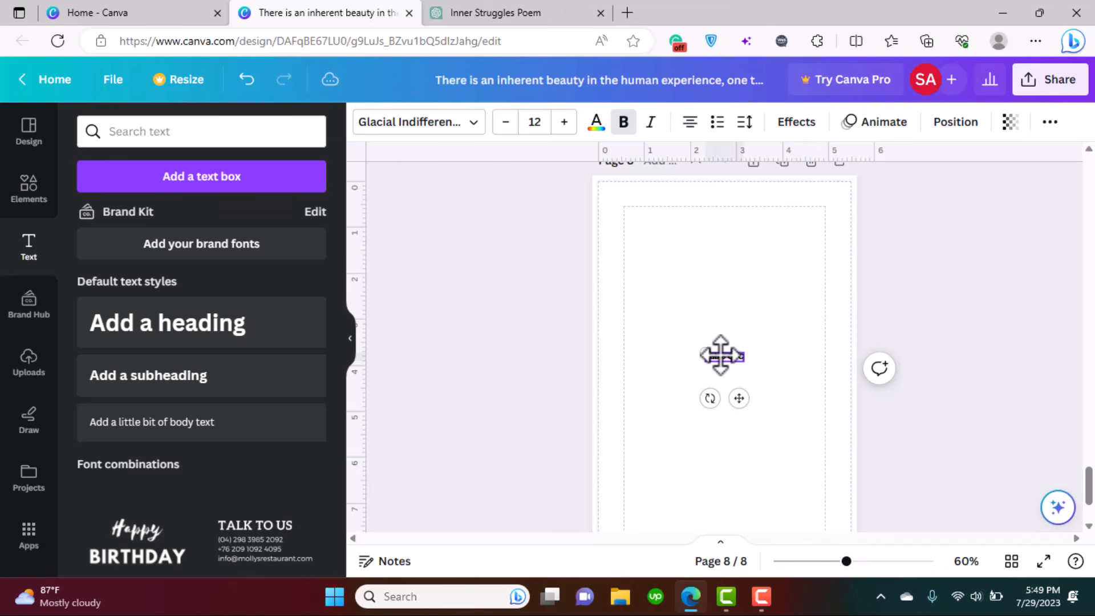
drag(737, 393, 734, 255)
click(750, 357)
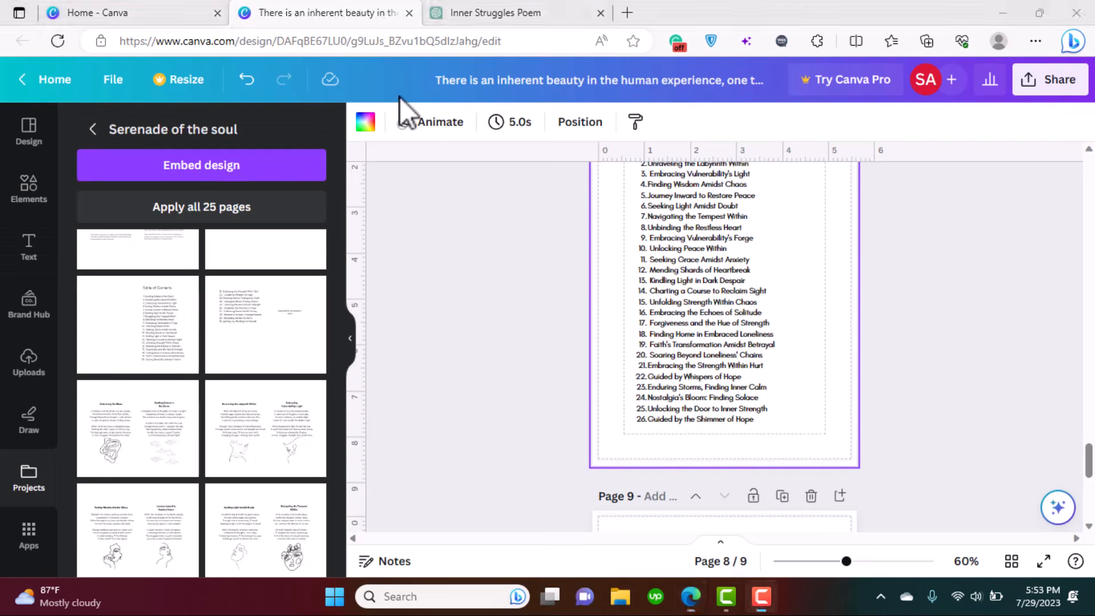
- Review the 30-title contents list on pages 8 and 9, then add blank page 10
scroll(624, 509, up, 2)
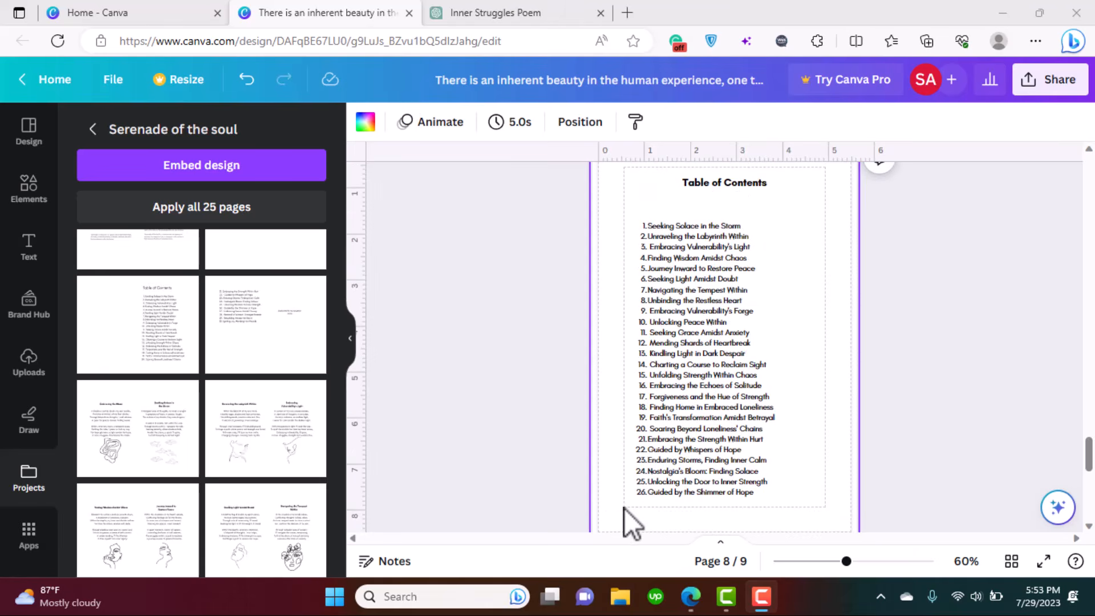
drag(1094, 455, 1093, 483)
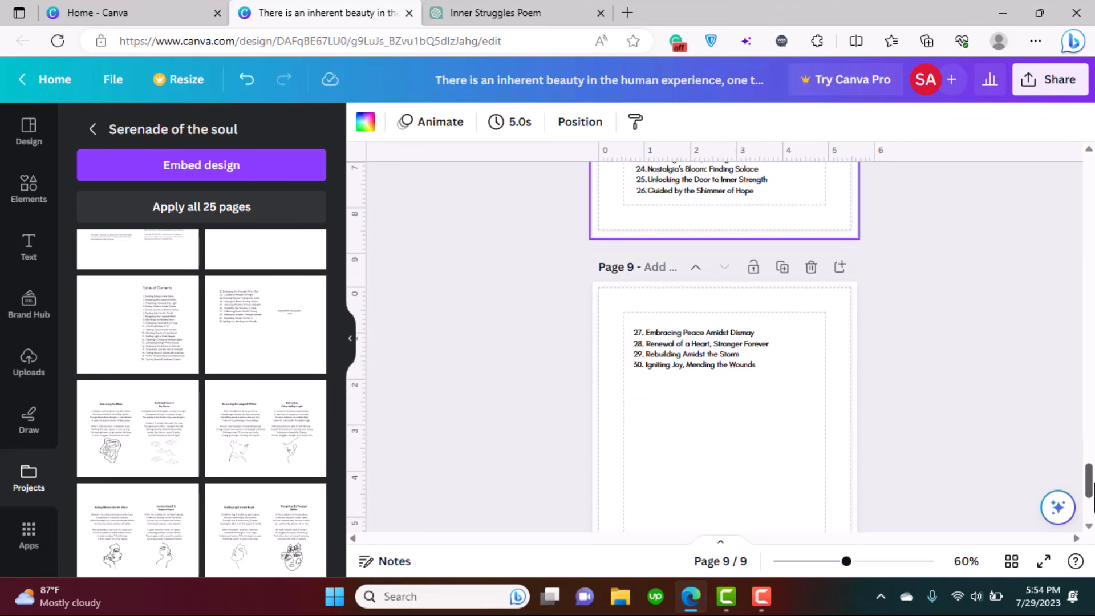
drag(1091, 480, 1091, 462)
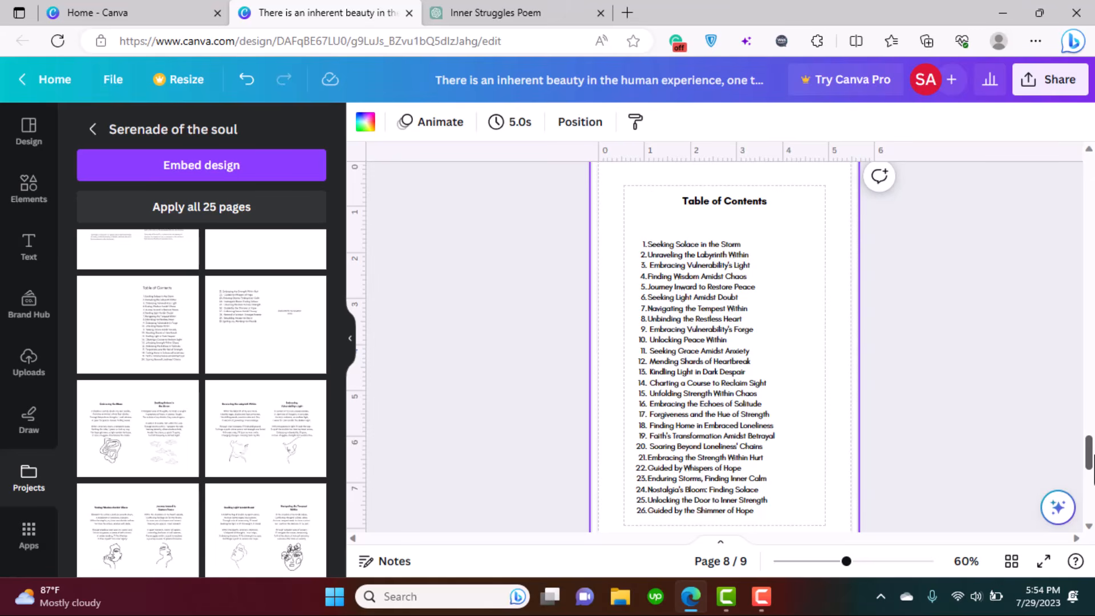
drag(1091, 459, 1091, 484)
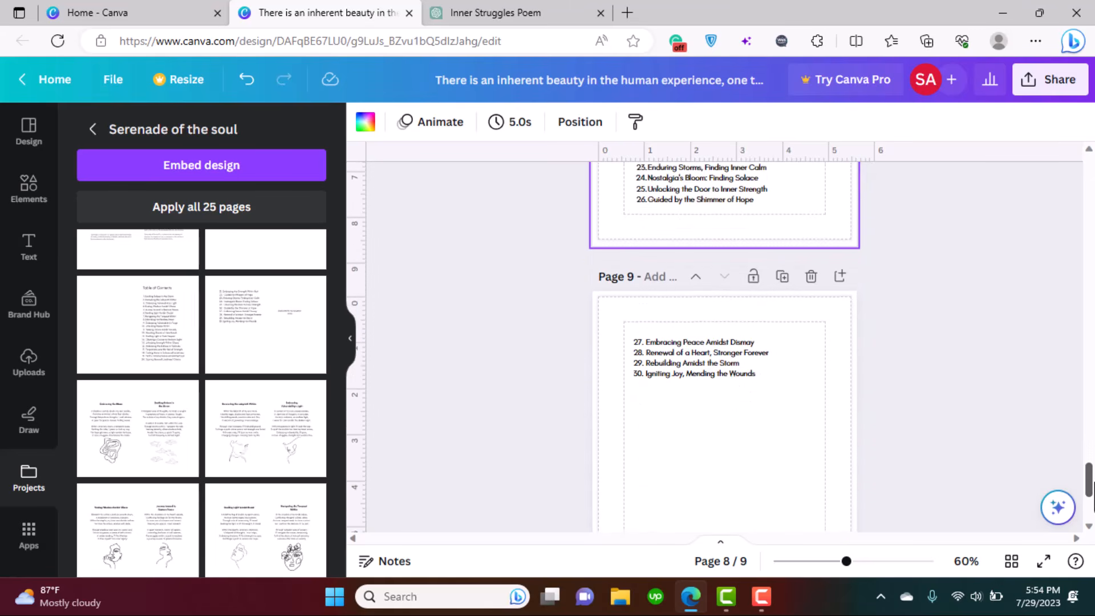
click(841, 278)
mouse_move(1091, 477)
mouse_down()
mouse_move(1091, 442)
mouse_move(1093, 496)
mouse_up()
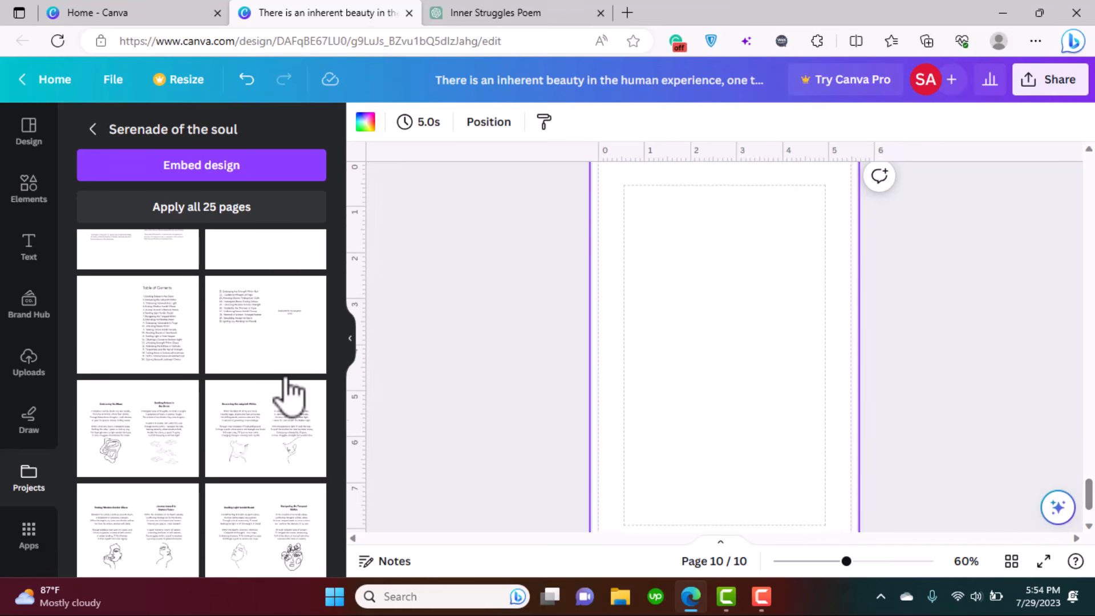
- Add a non-bold italic text box reading 'Dedicated to my dear Husband and daughter' on page 10
click(30, 262)
click(225, 178)
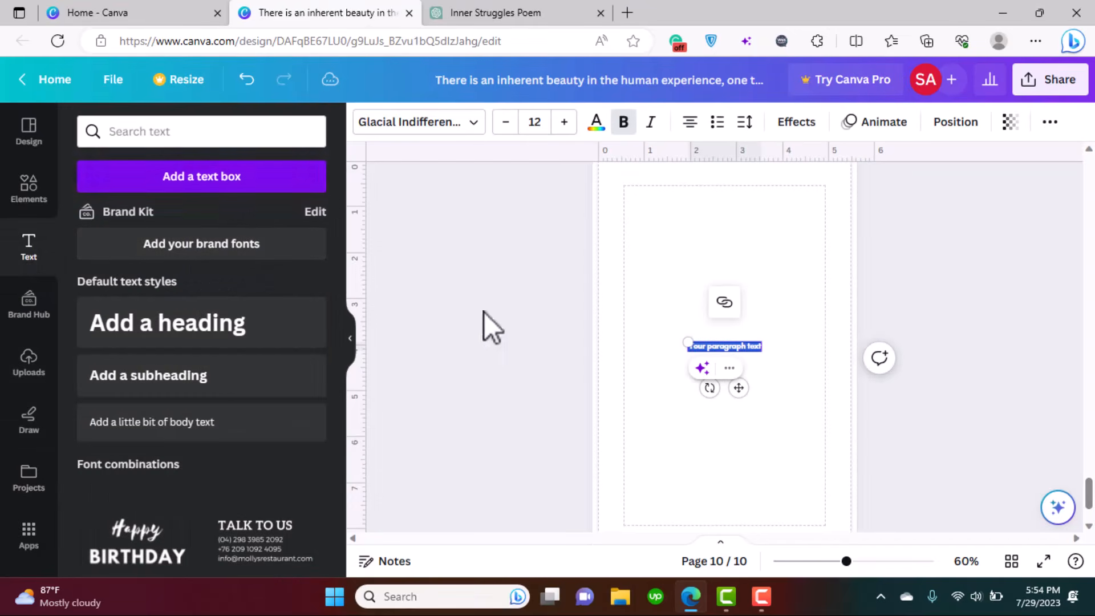
click(625, 122)
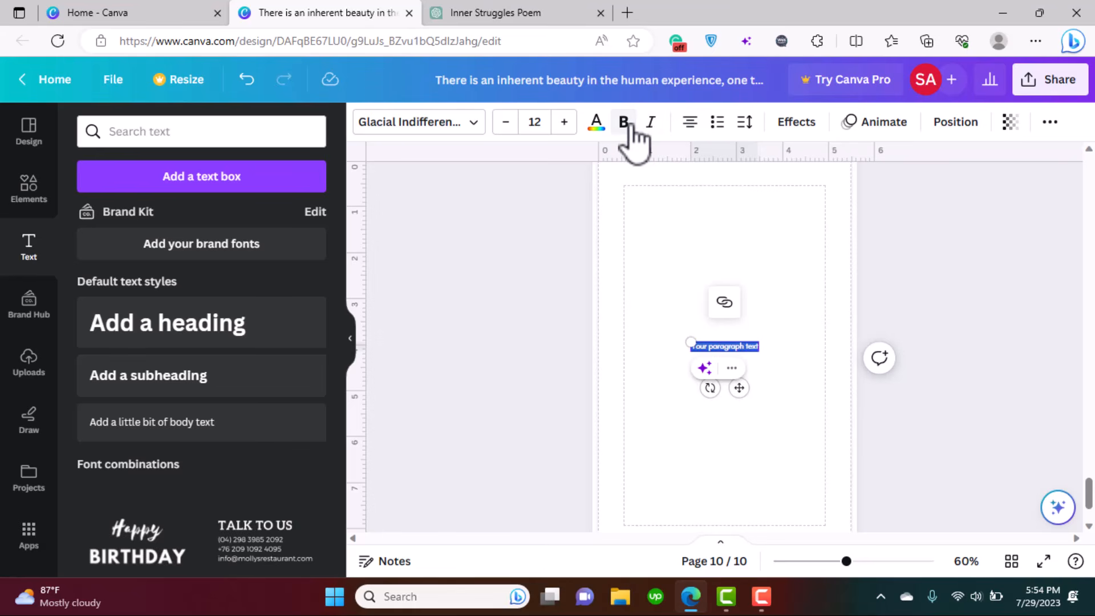
text(Dedicate)
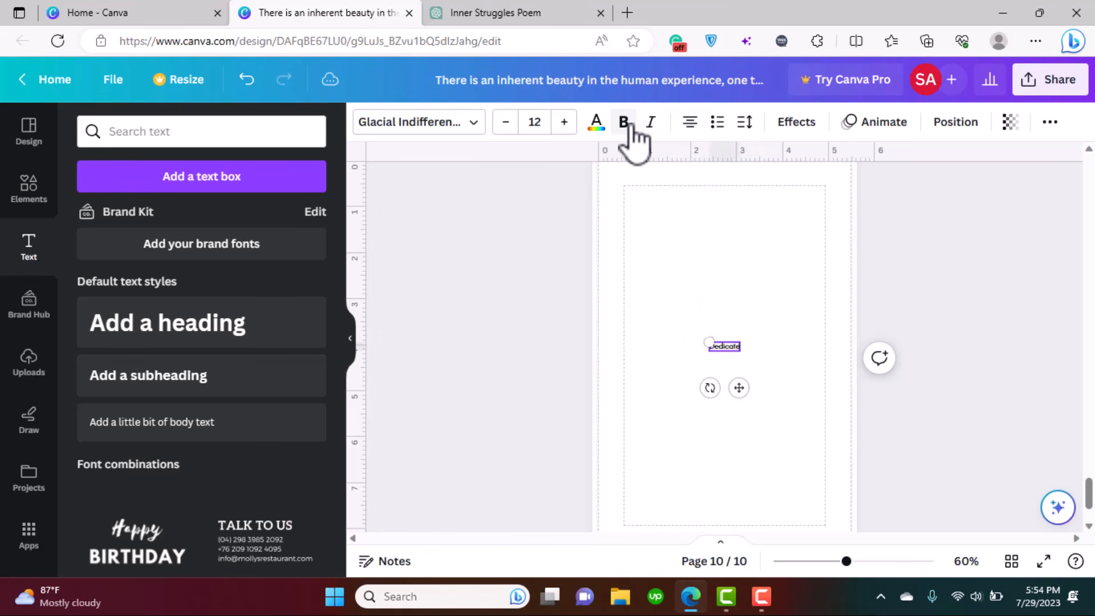
text(d to my de)
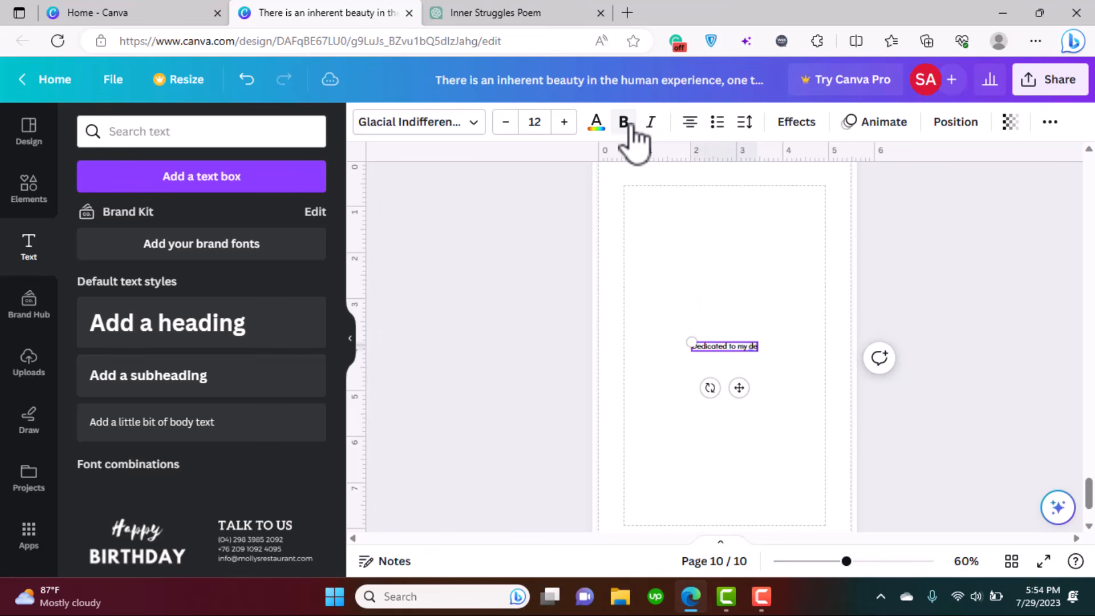
text(ar Husband)
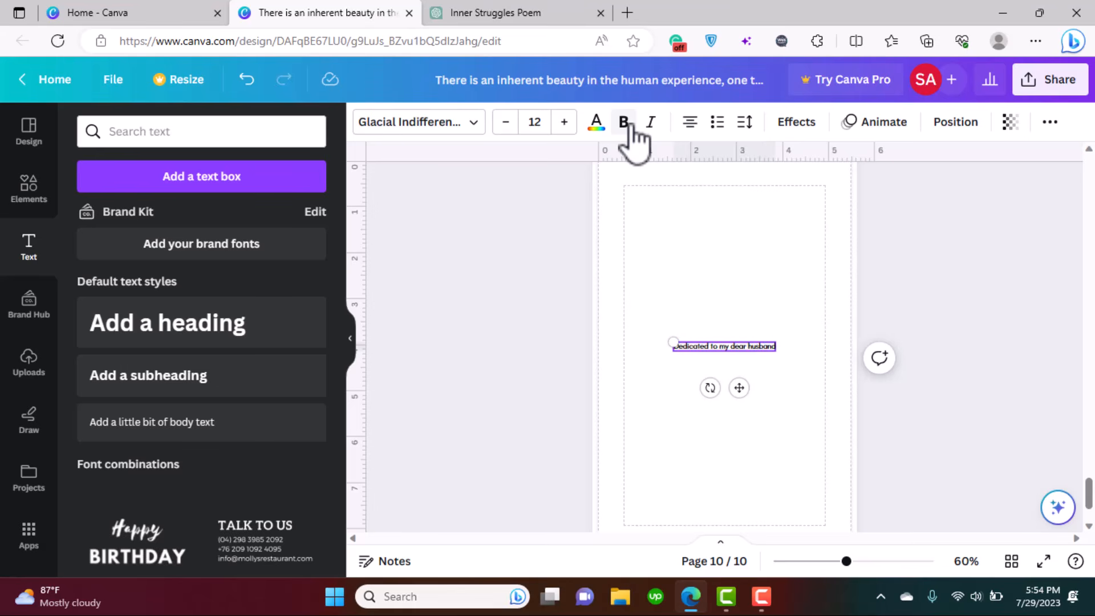
text( and daughter)
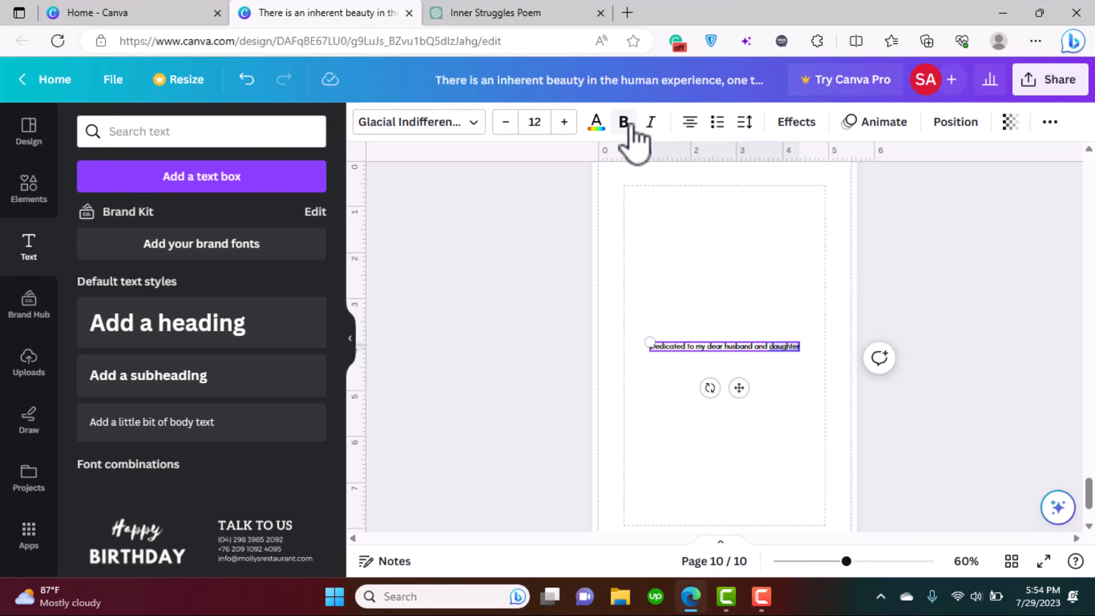
key(ctrl+a)
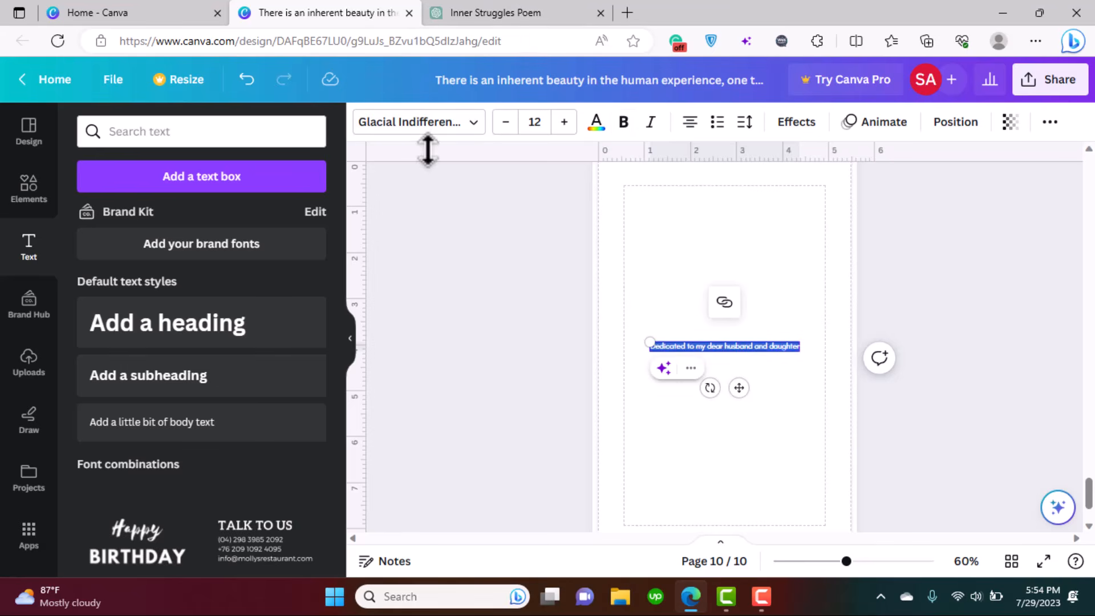
click(648, 122)
click(799, 388)
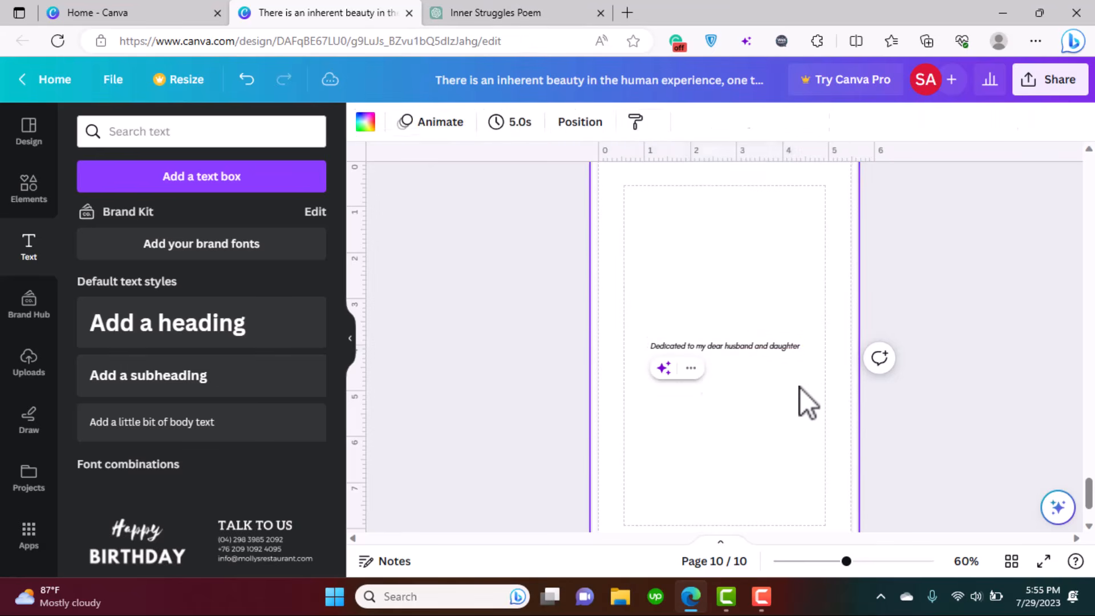
- Break the dedication onto two lines before 'dear' and add blank page 11
click(726, 350)
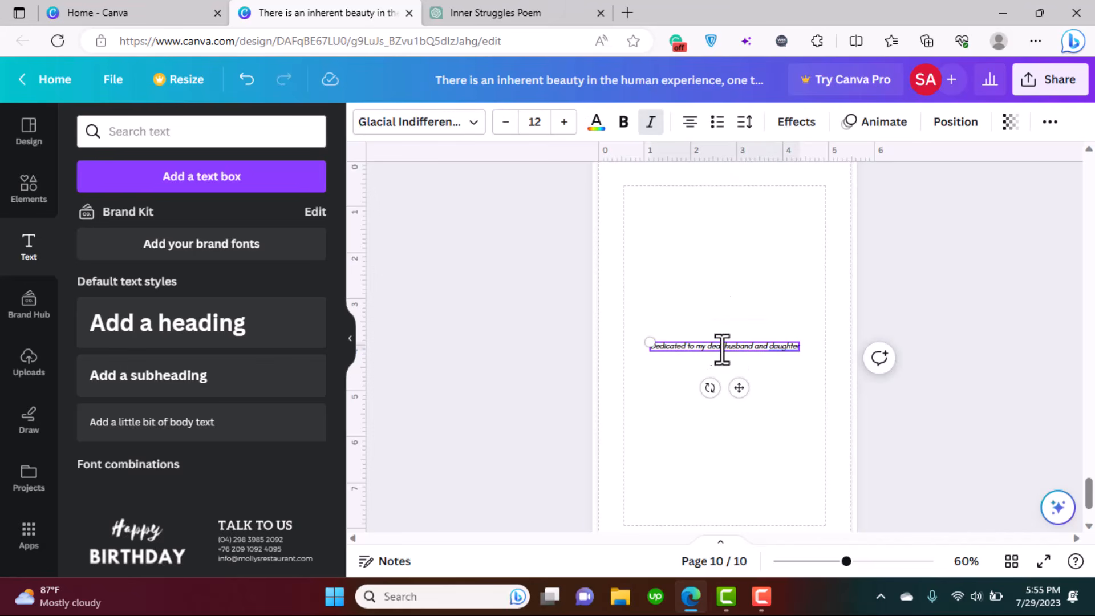
key(Return)
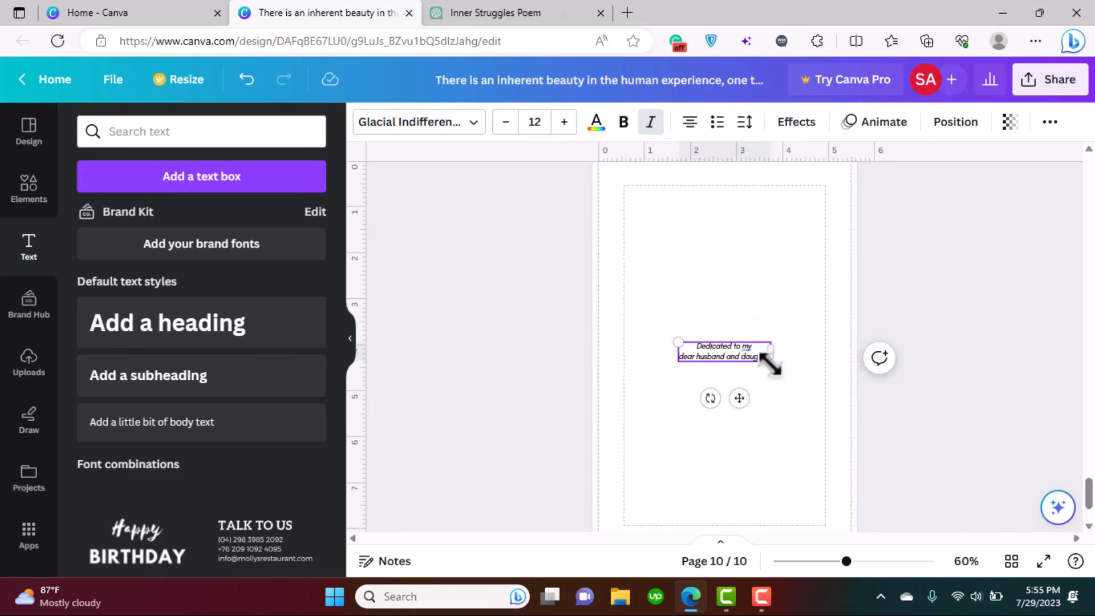
click(677, 395)
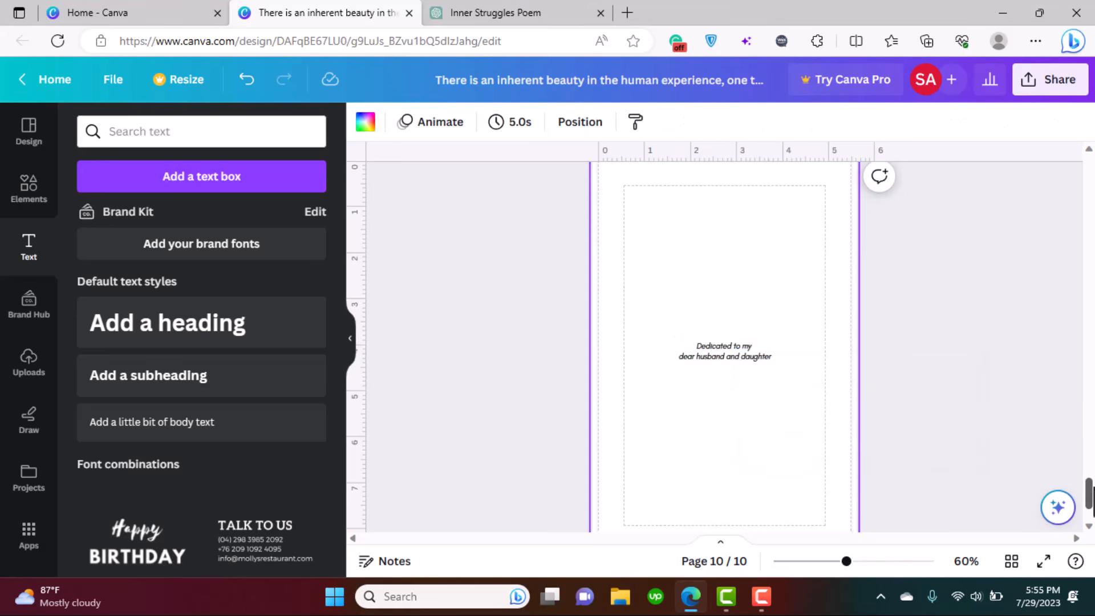
scroll(831, 323, up, 2)
click(839, 282)
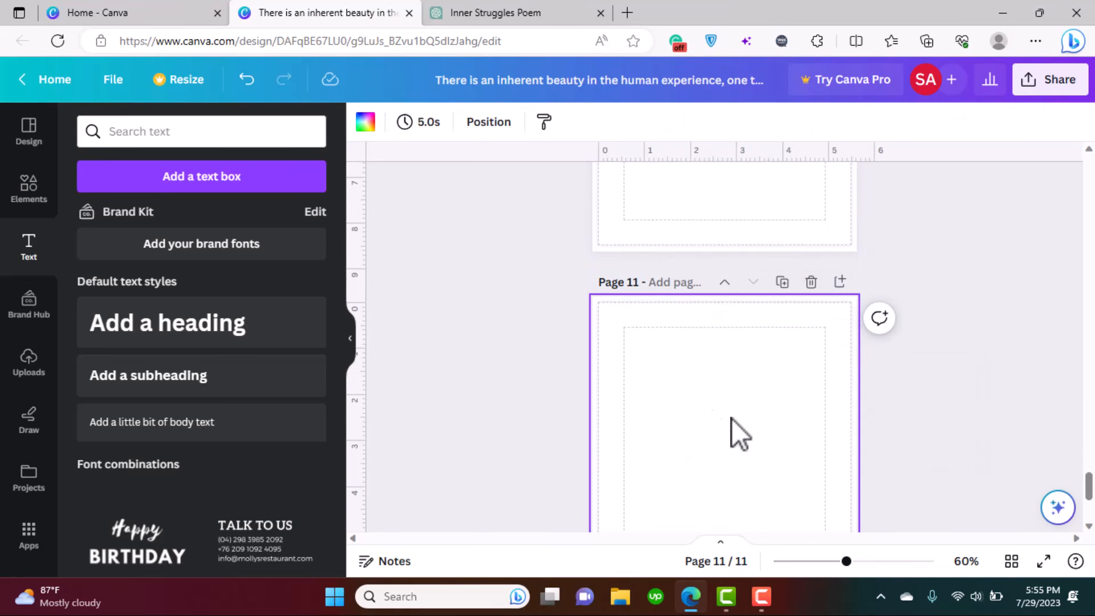
- Add a blank page after page 11 and scroll through the book's pages
click(839, 282)
drag(1090, 489, 1089, 514)
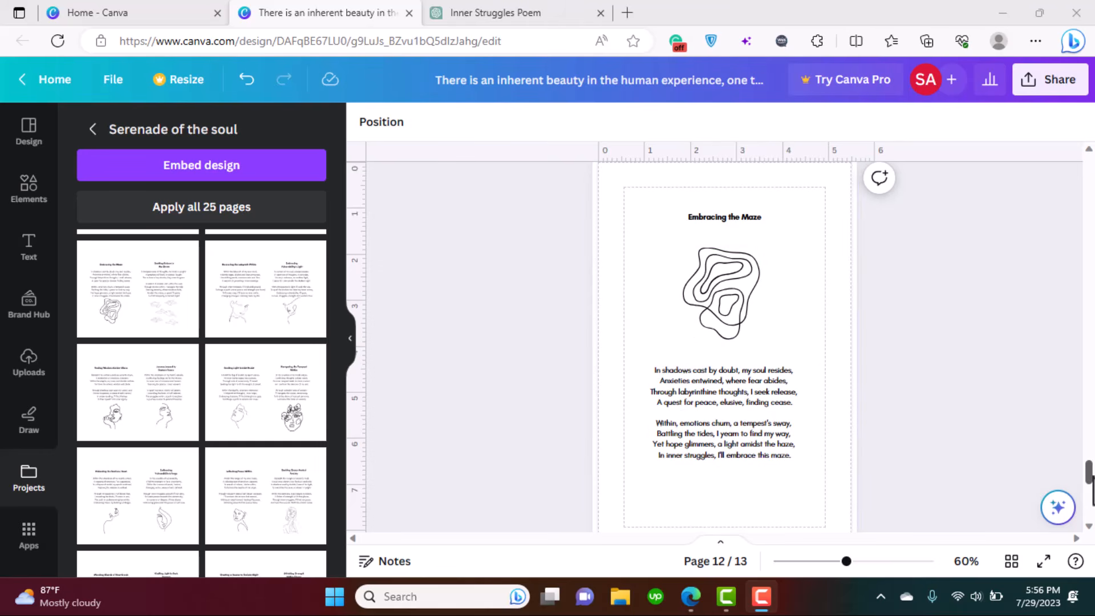
drag(1094, 475, 1093, 476)
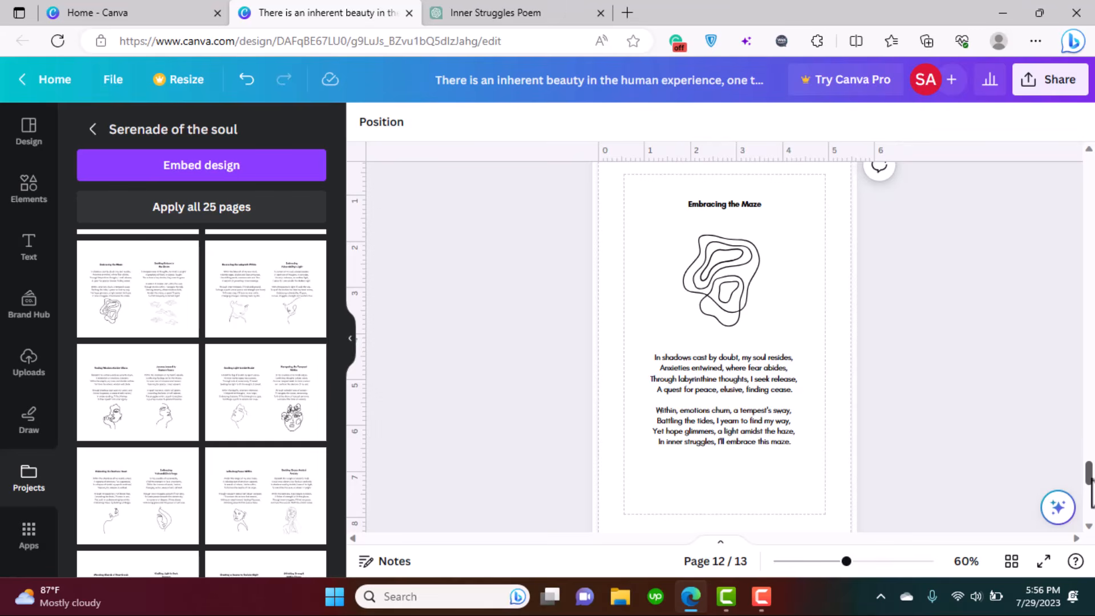
scroll(1091, 480, down, 1)
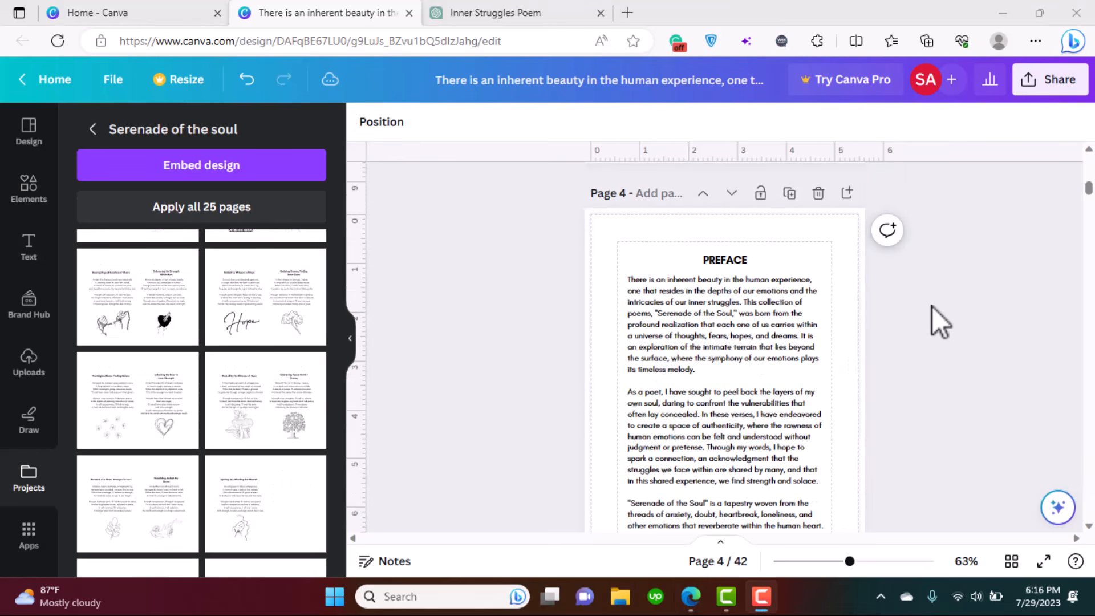
drag(1094, 185, 1093, 242)
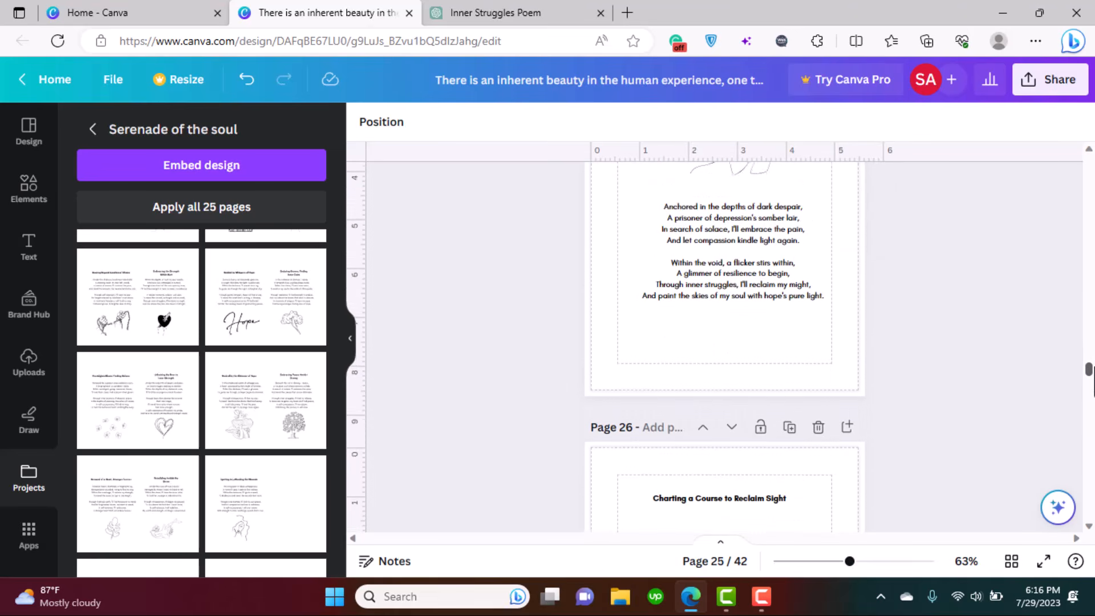
scroll(724, 342, up, 1)
- Reposition the poem text block on page 25
click(702, 421)
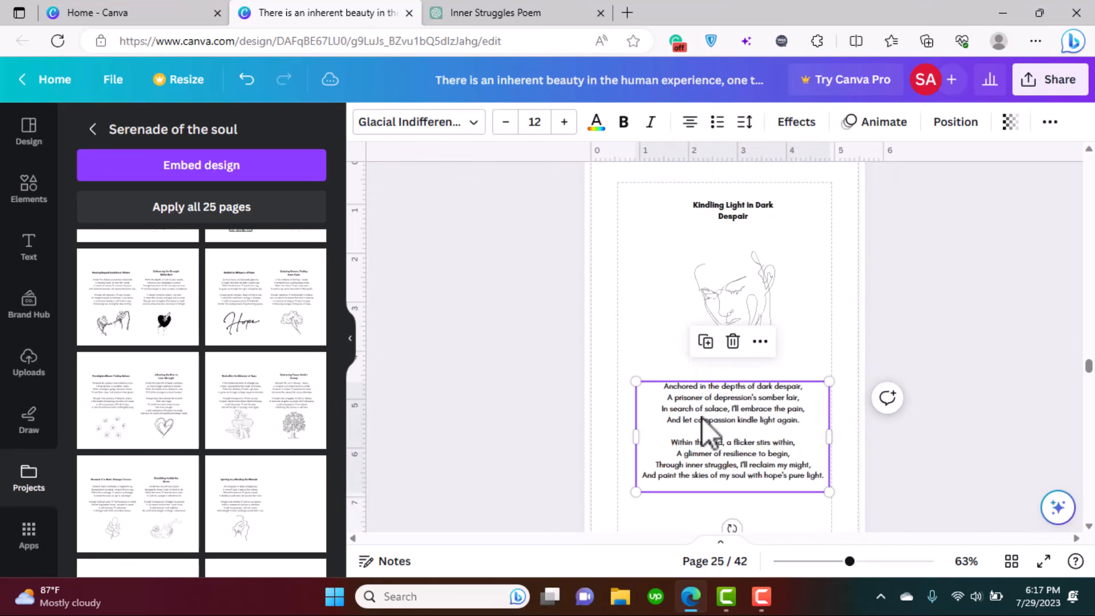
drag(692, 416, 692, 415)
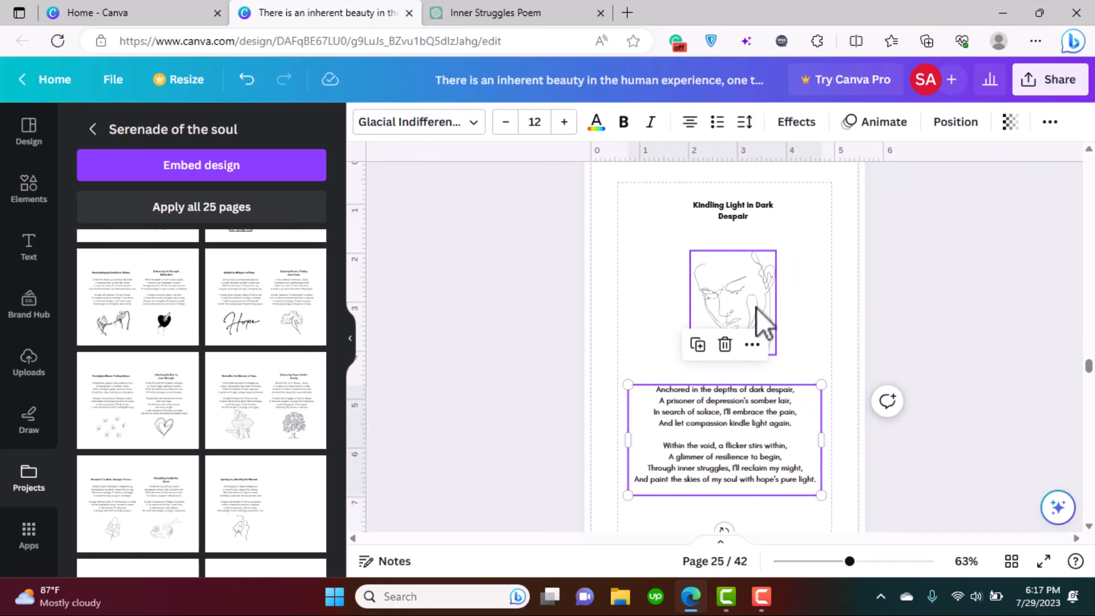
click(1001, 373)
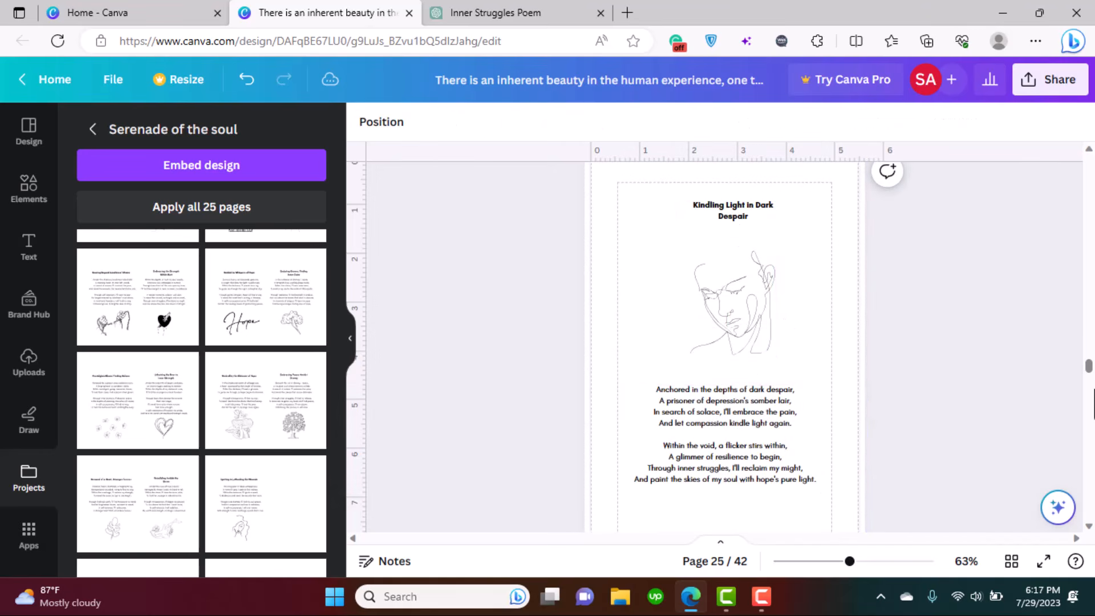
drag(1089, 393, 1092, 515)
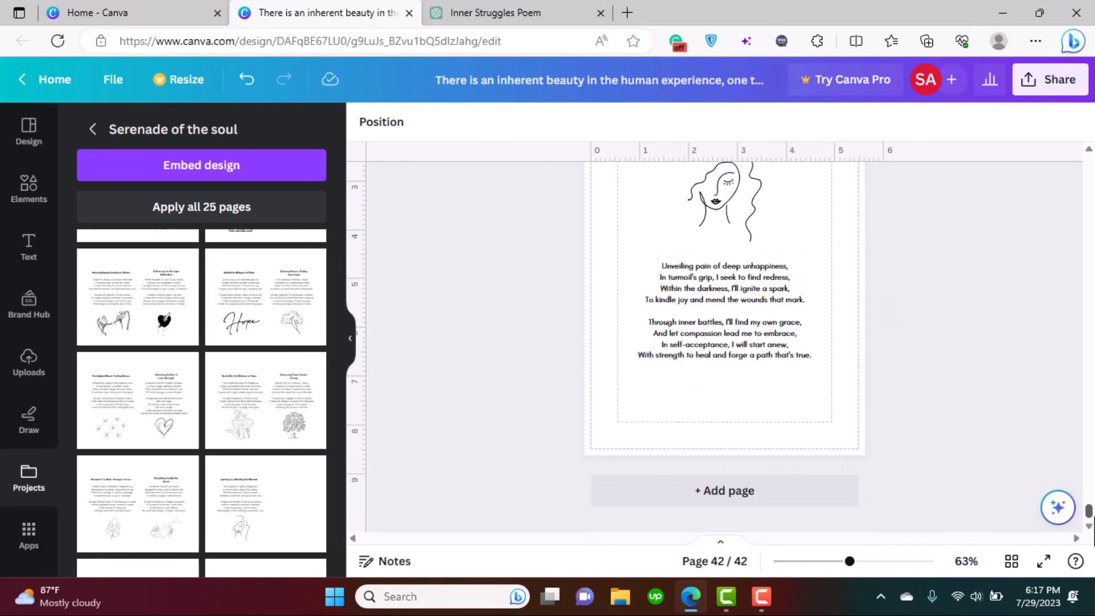
- Add three more blank pages at the end, bringing the book to 45 pages
click(820, 504)
click(716, 508)
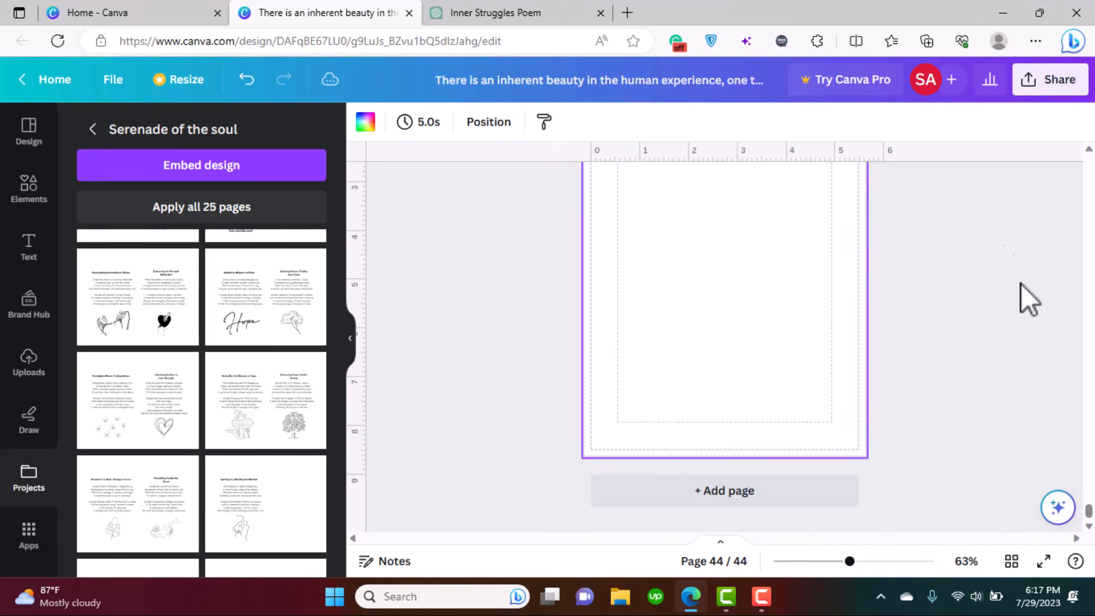
mouse_move(1092, 516)
mouse_down()
mouse_move(1090, 505)
mouse_move(1090, 516)
mouse_up()
click(754, 511)
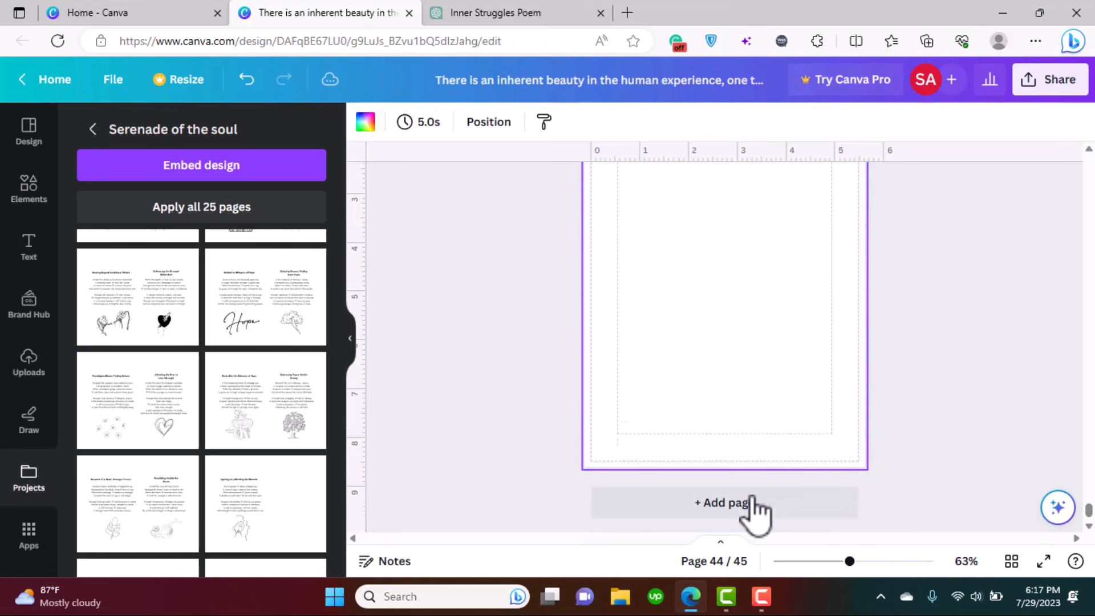
drag(1089, 517, 1090, 160)
- Download the 45-page book as a PDF Print file with crop marks and bleed
click(1051, 83)
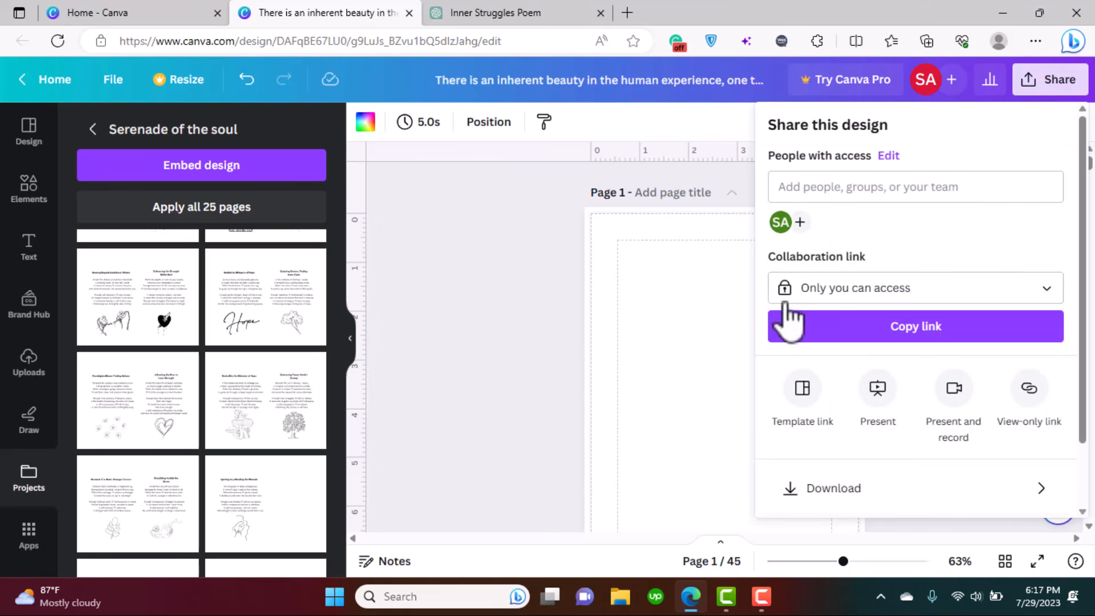
click(896, 492)
click(839, 194)
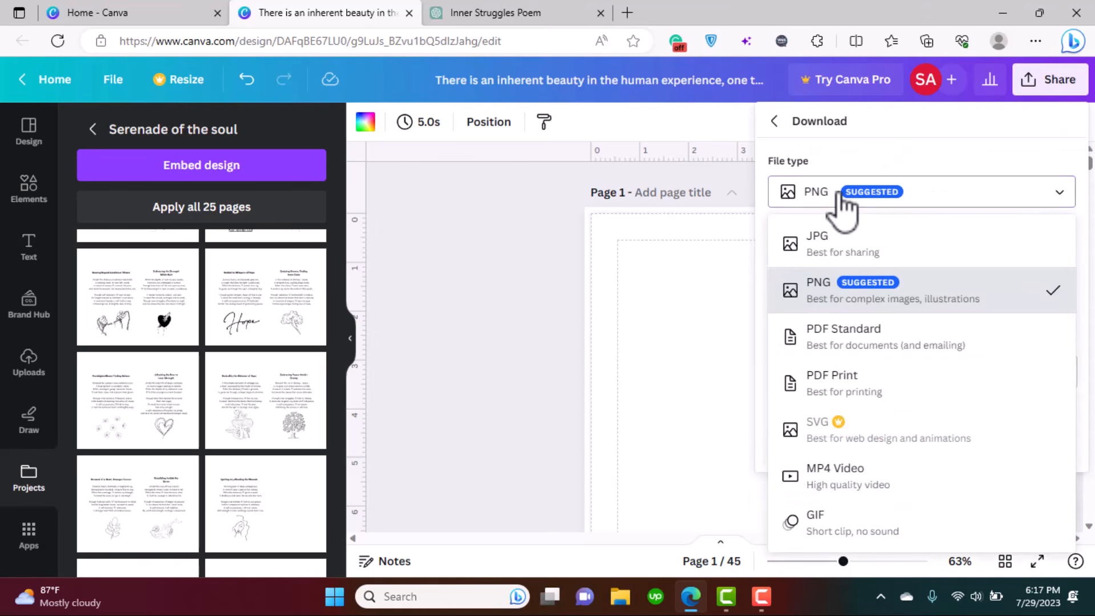
click(864, 377)
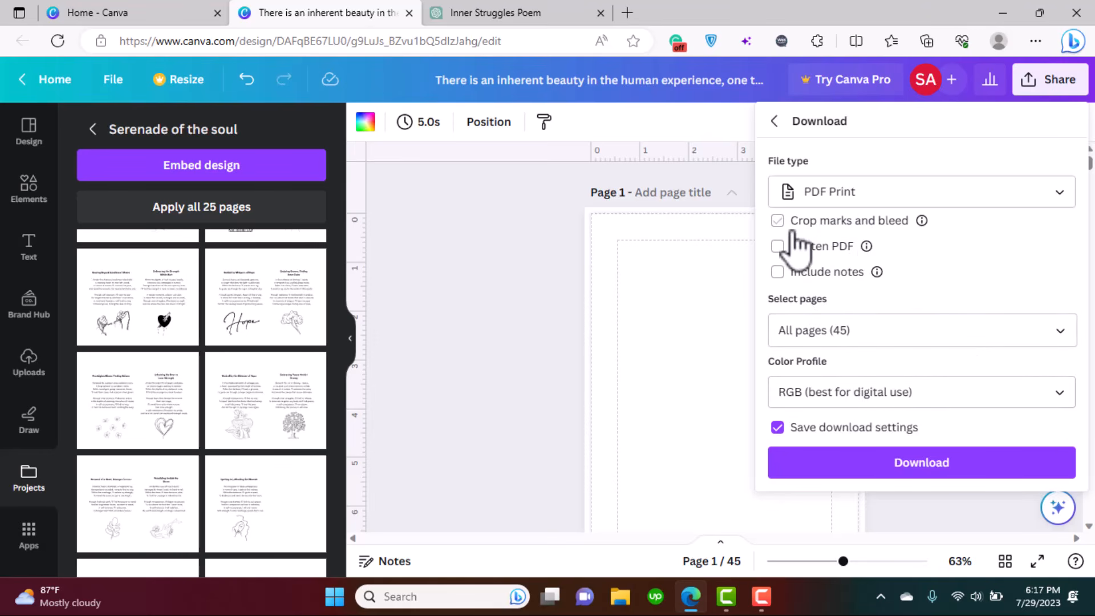
mouse_move(923, 222)
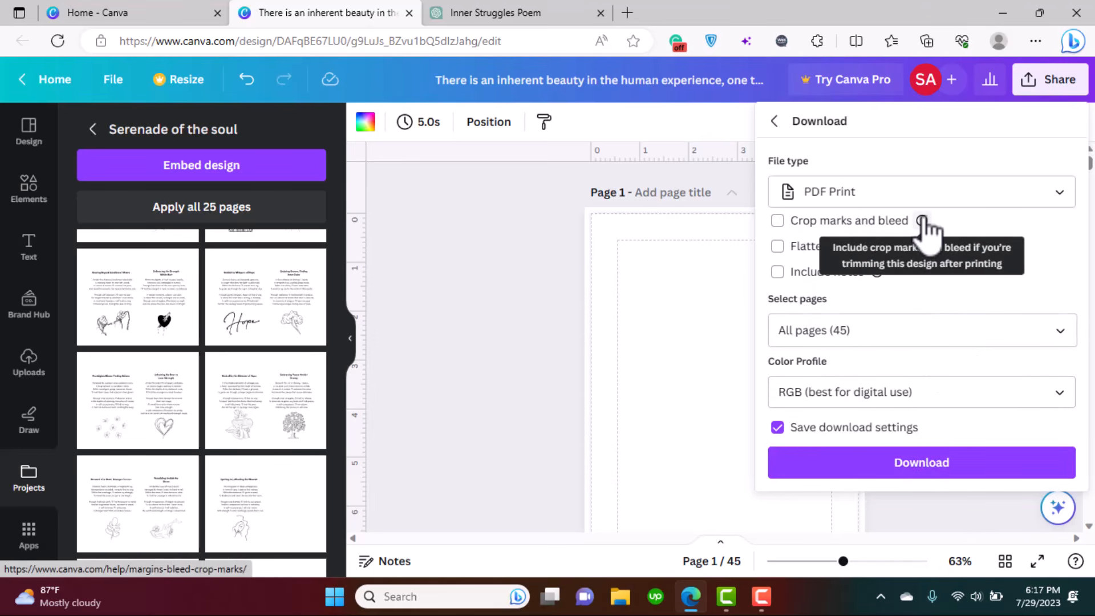
click(805, 222)
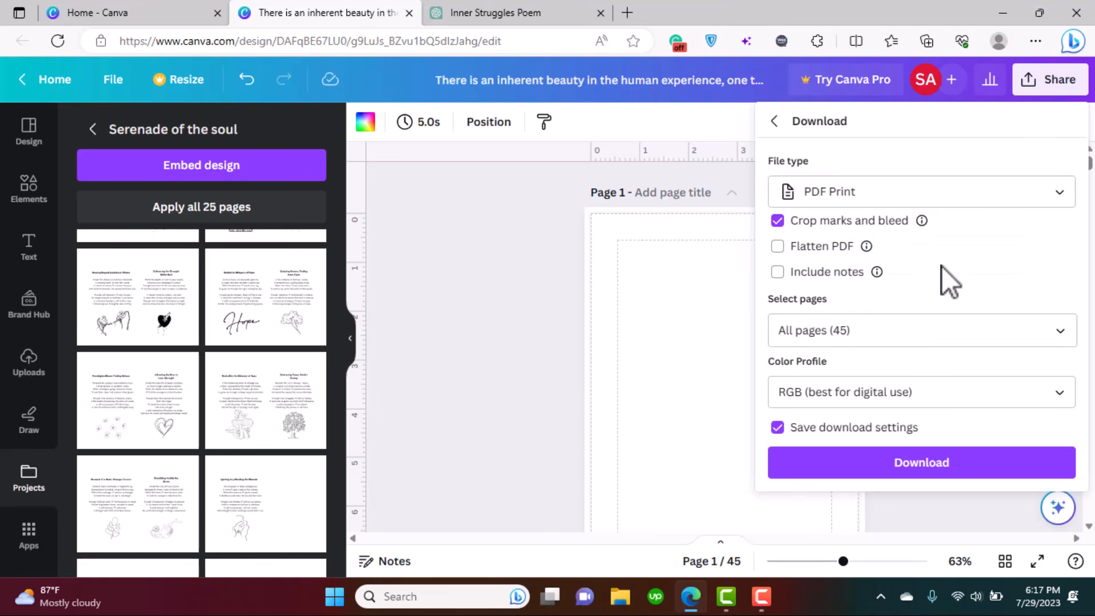
click(934, 465)
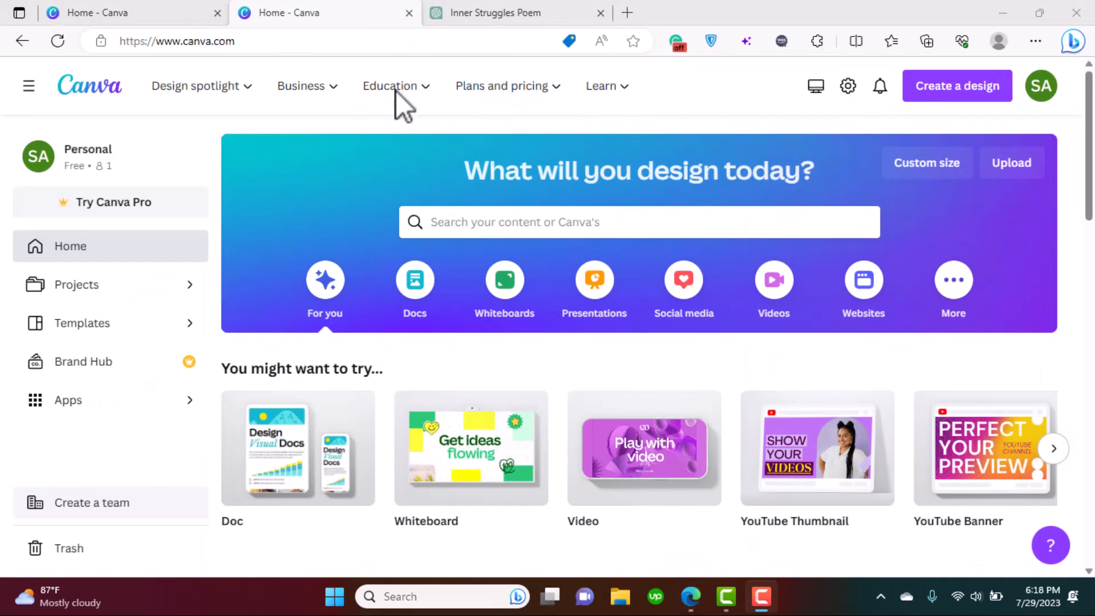
- Create a custom-size design measuring 11.5 × 8.5 inches
click(975, 96)
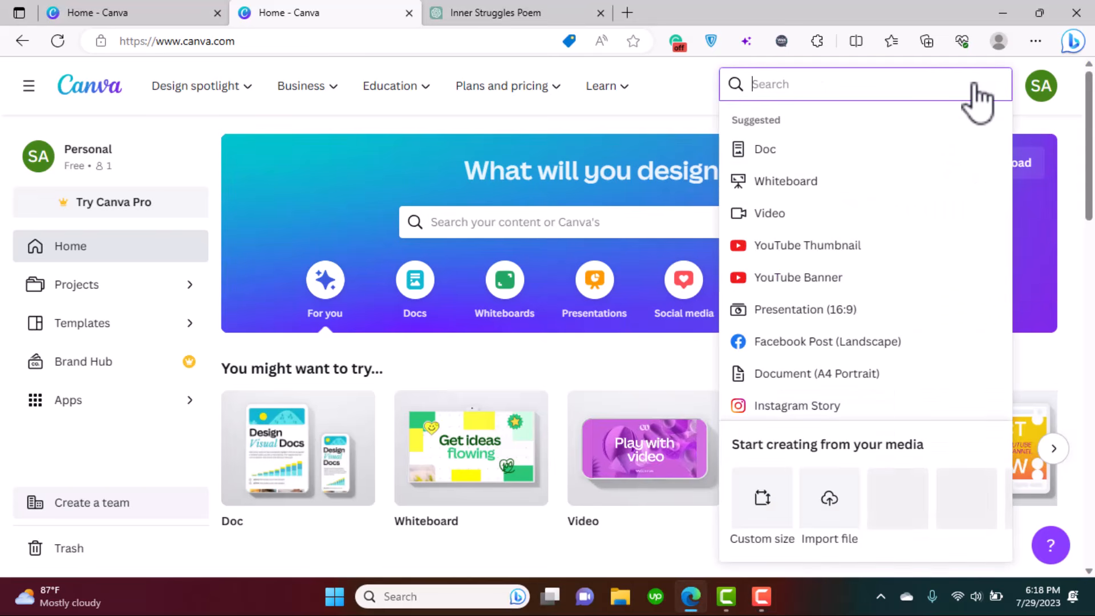
click(779, 505)
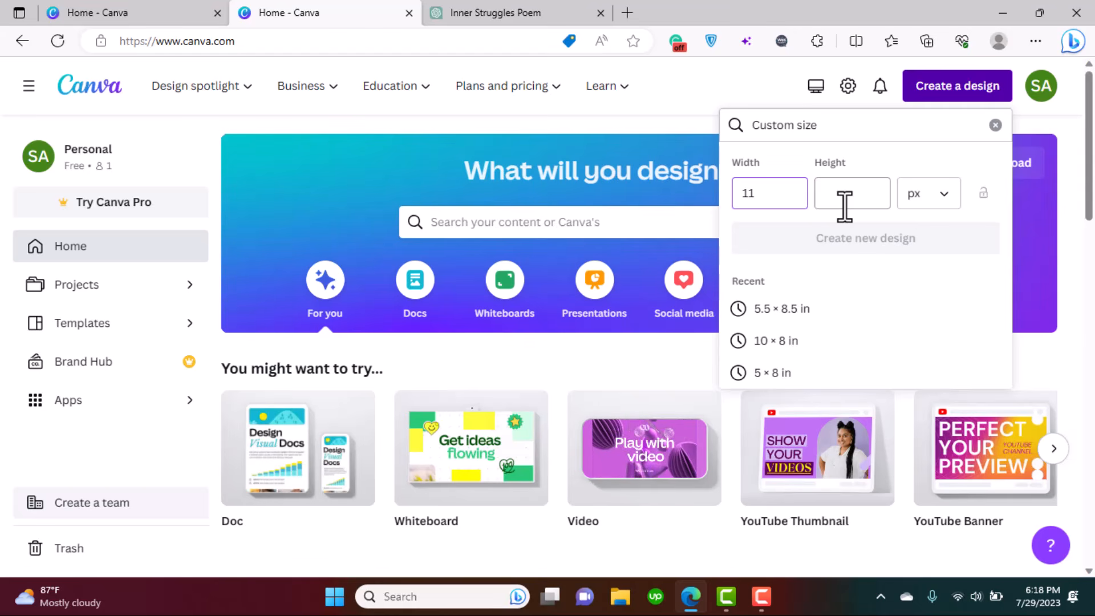
click(845, 207)
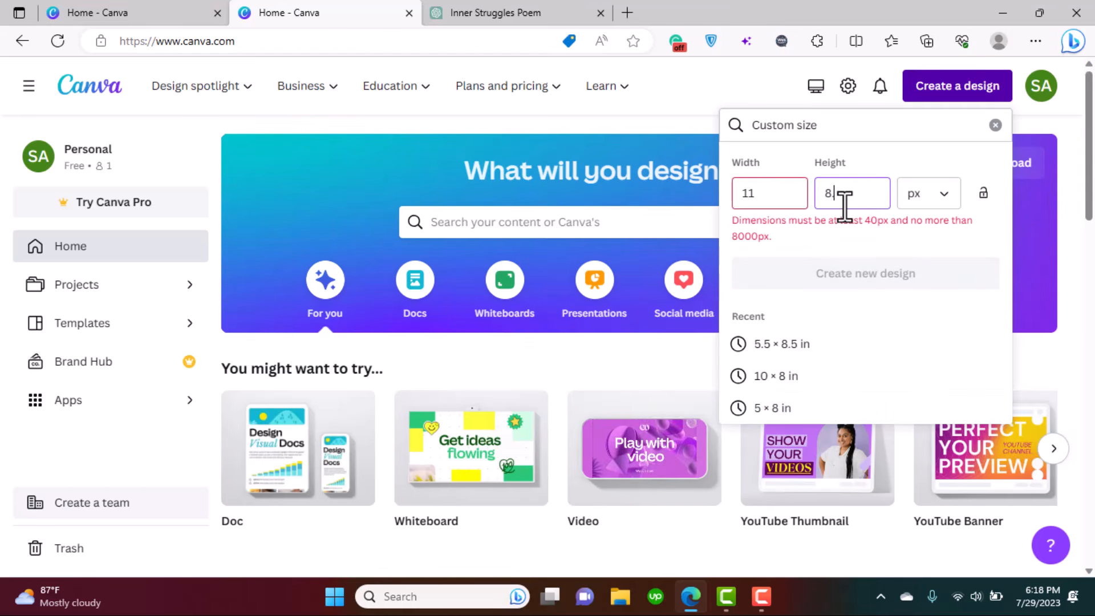
click(938, 197)
click(936, 271)
click(779, 192)
key(BackSpace)
key(BackSpace)
key(BackSpace)
key(BackSpace)
key(BackSpace)
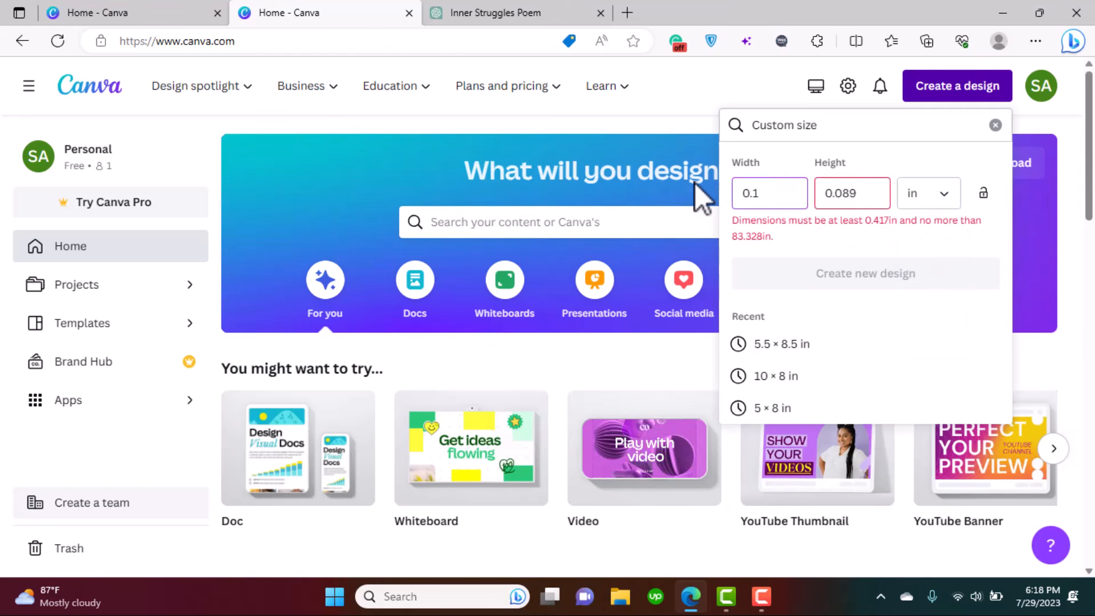
text(11.5)
drag(850, 208, 821, 196)
text(8.5)
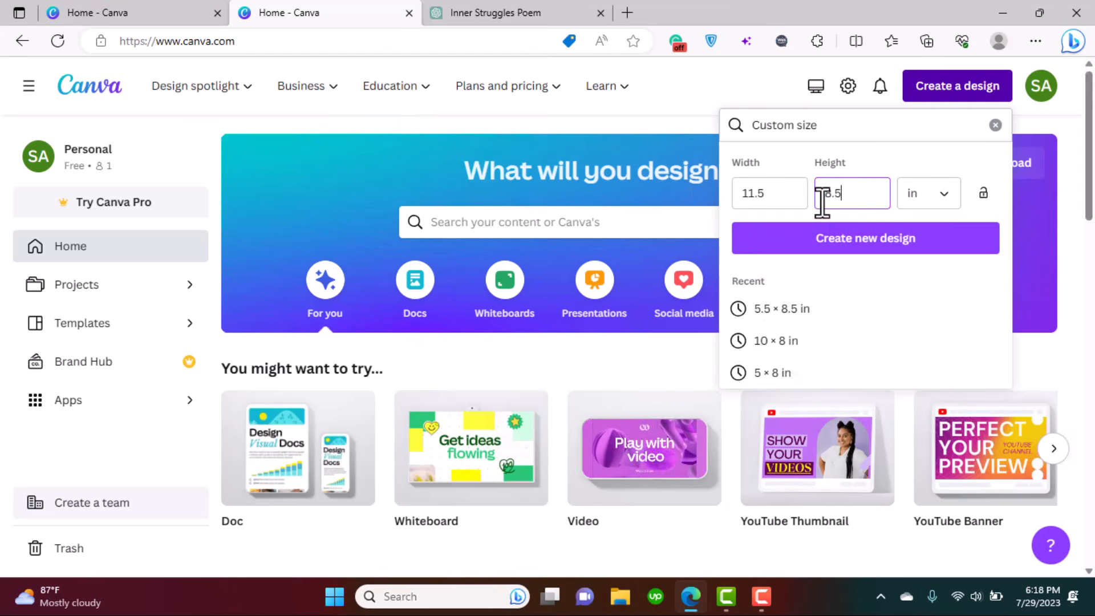
click(891, 246)
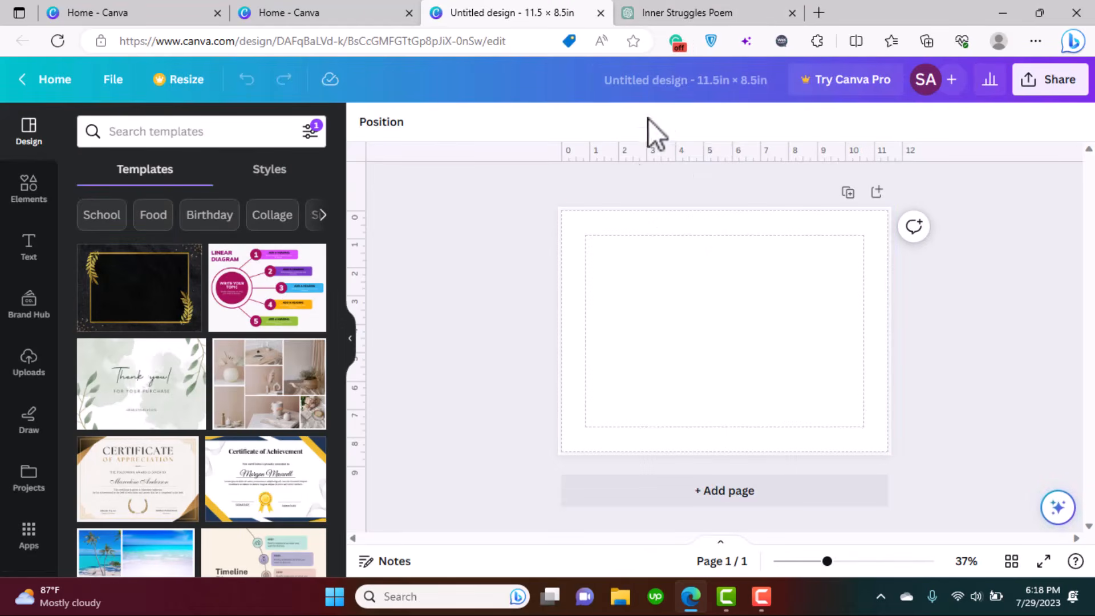
- Select the 'Serenade of the Soul' title suggestion in ChatGPT, then return to Canva's Elements panel
click(697, 4)
click(509, 287)
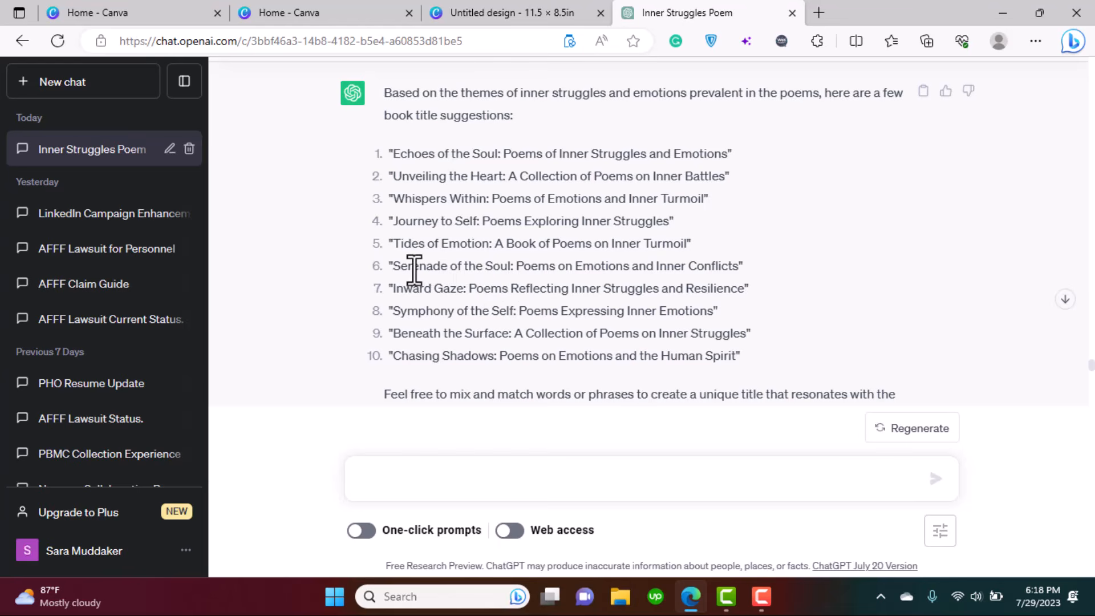
drag(402, 266, 747, 267)
click(514, 11)
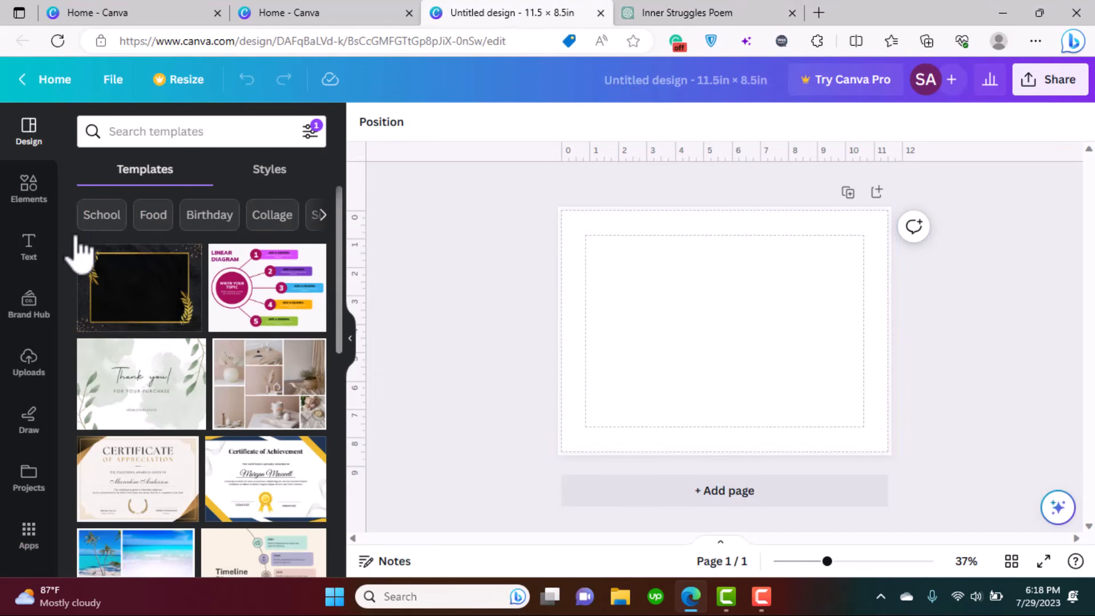
click(25, 201)
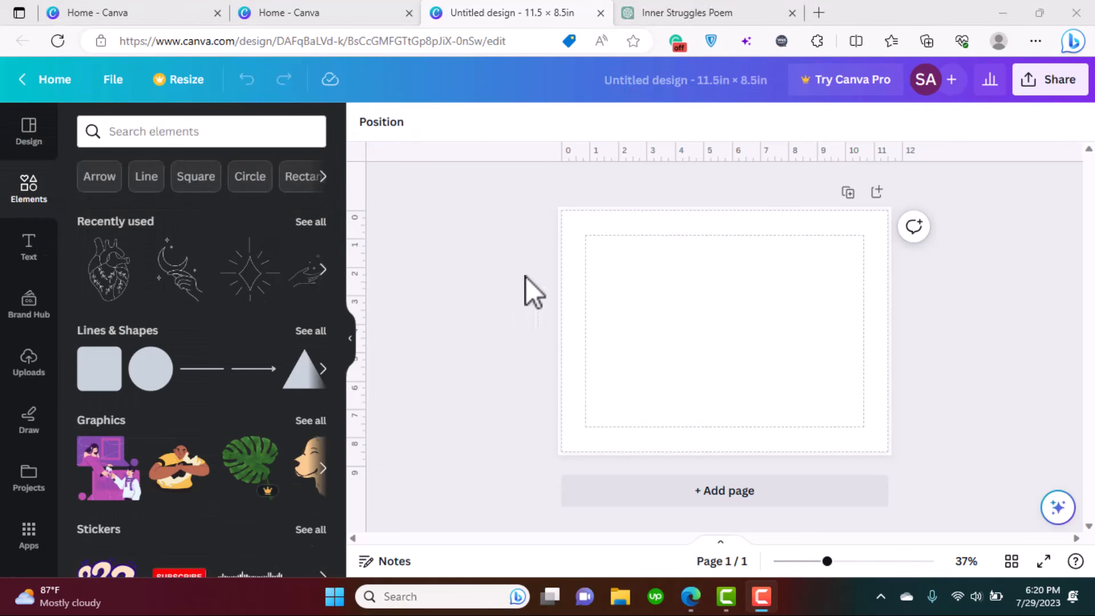
- Set the cover page background to Black from the default colours
click(729, 320)
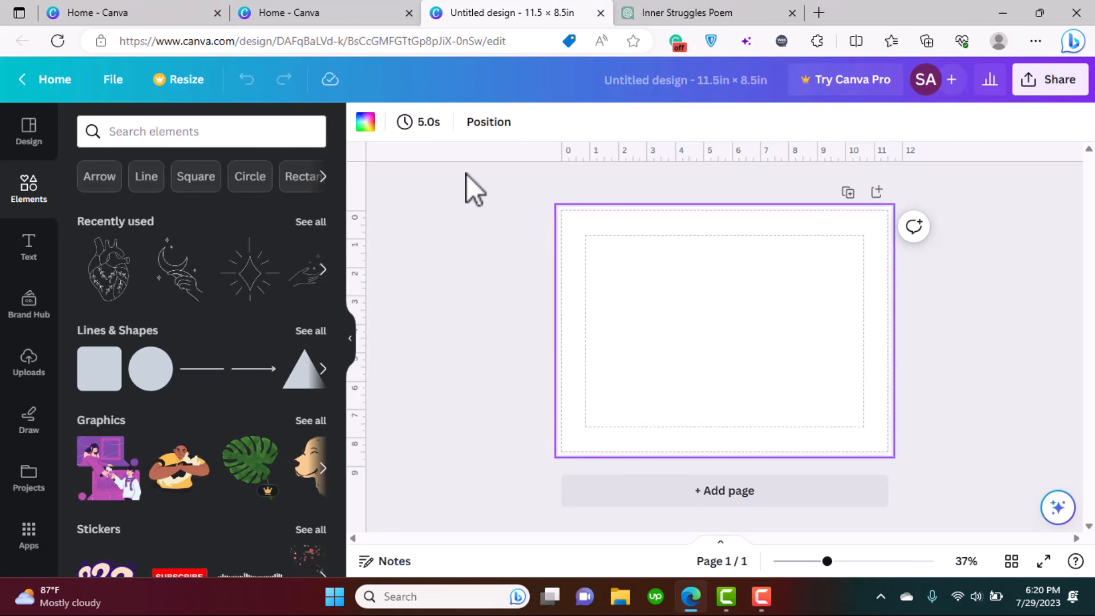
click(365, 129)
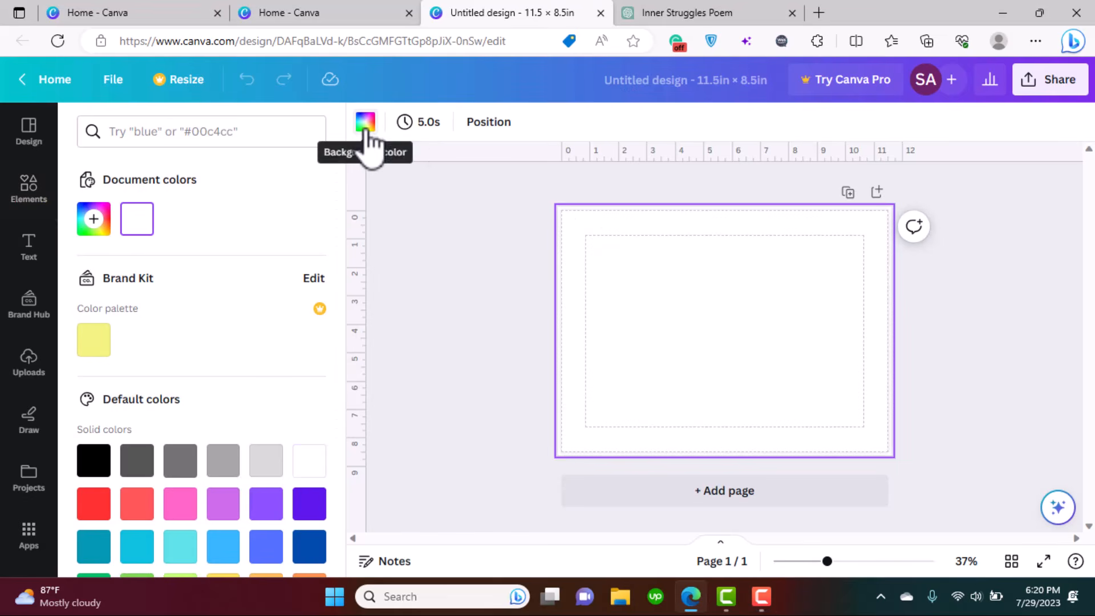
click(92, 463)
click(409, 358)
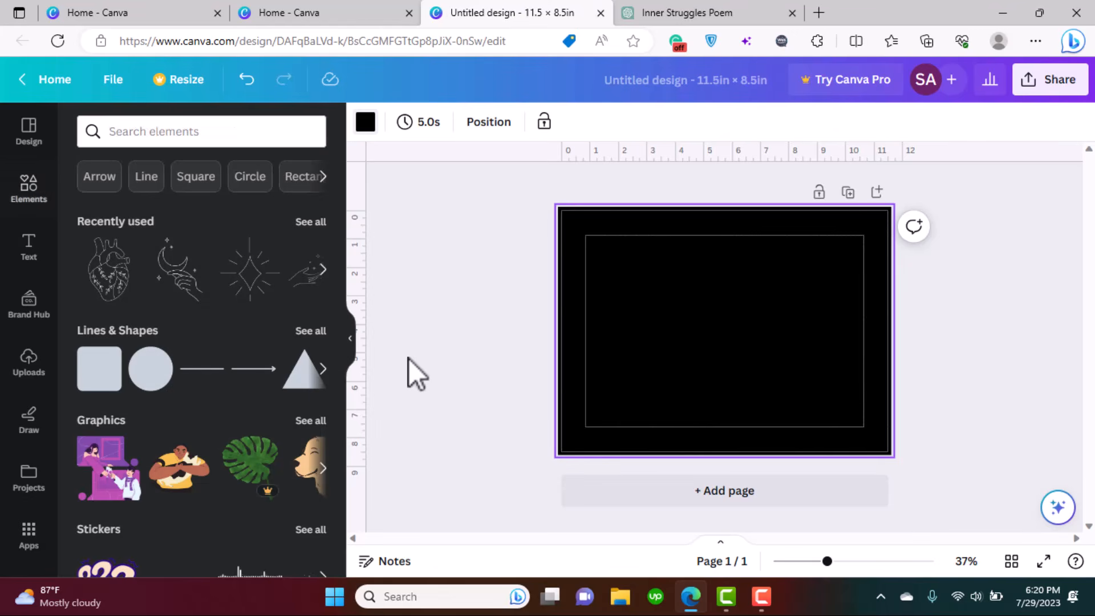
click(164, 135)
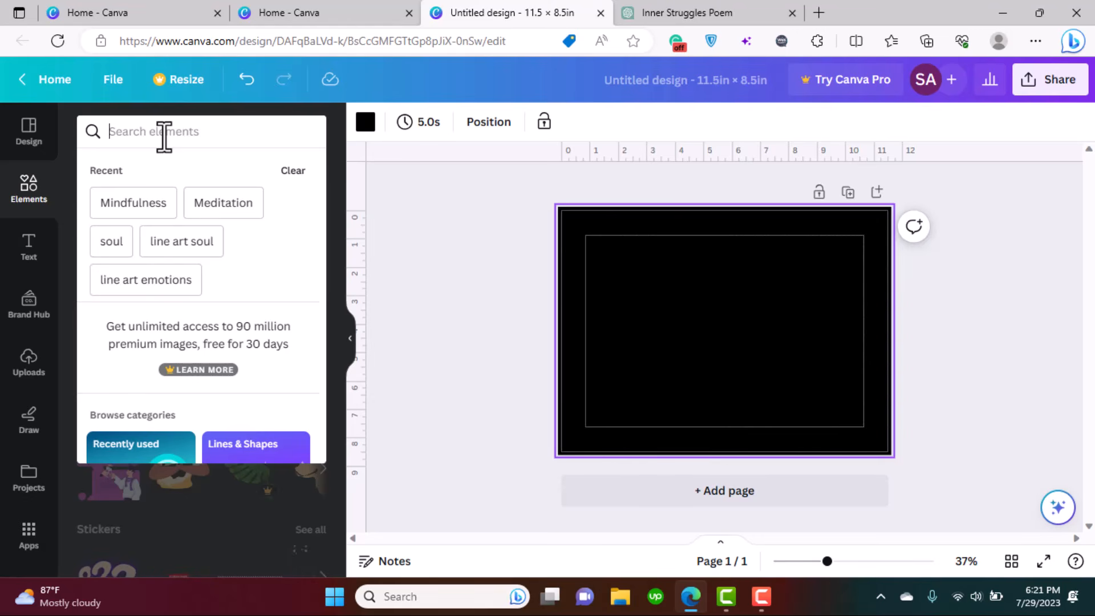
- Search the elements for 'soul' graphics, then switch to Meditation graphics
text(soul)
key(Return)
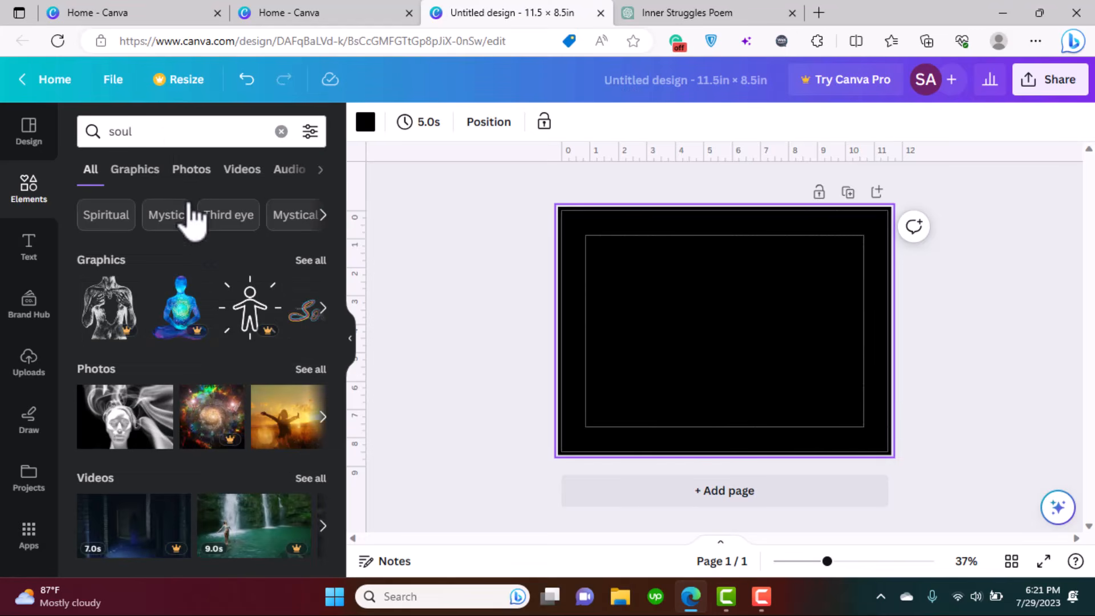
click(308, 261)
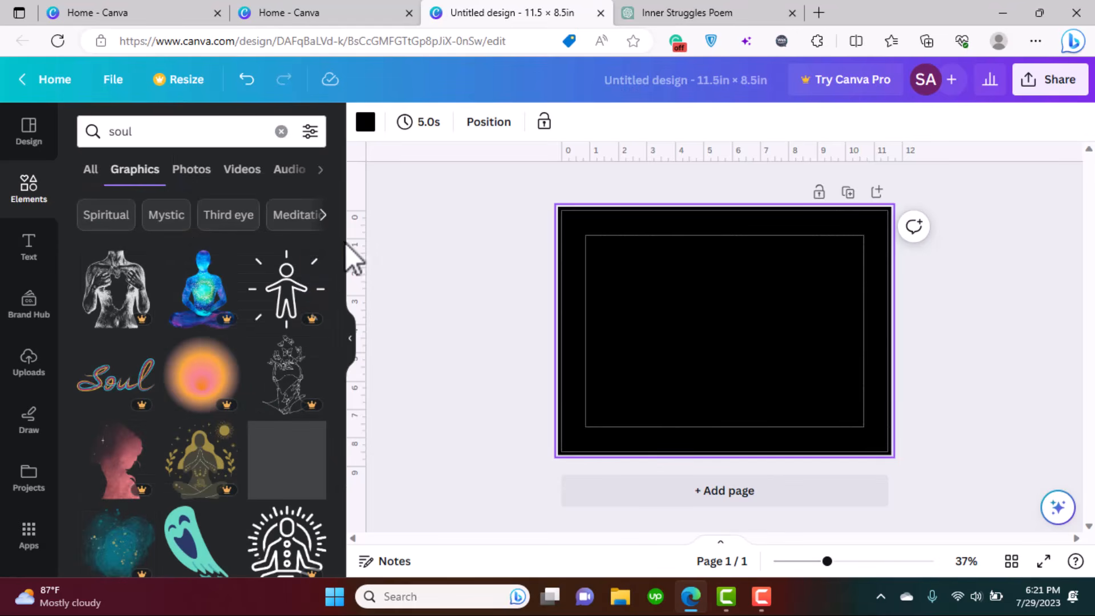
mouse_move(340, 217)
mouse_down()
mouse_move(354, 310)
mouse_move(356, 224)
mouse_up()
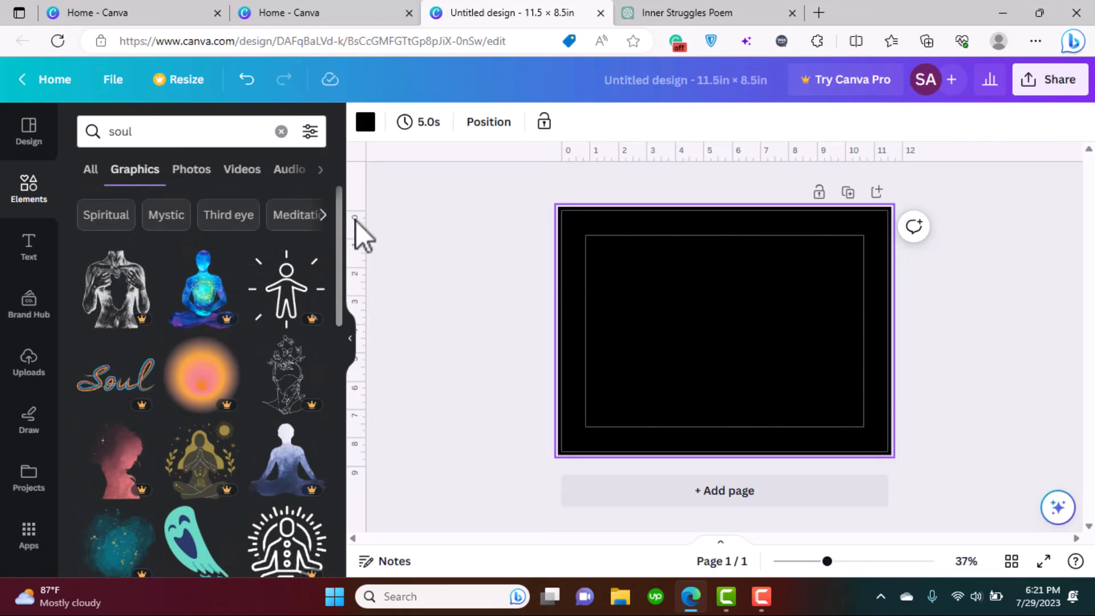
click(289, 221)
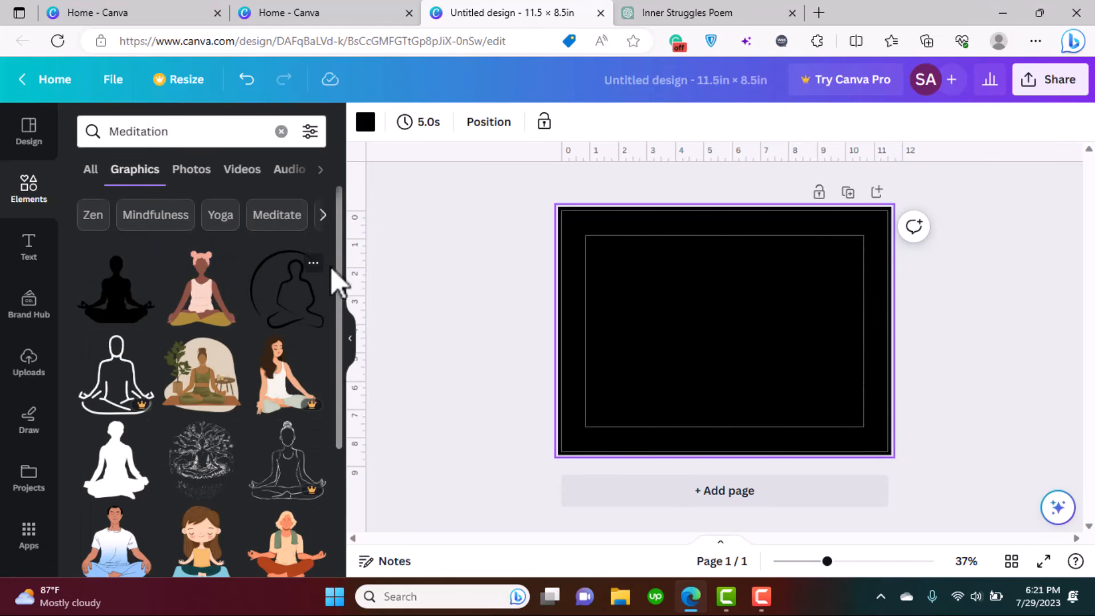
drag(342, 236, 322, 339)
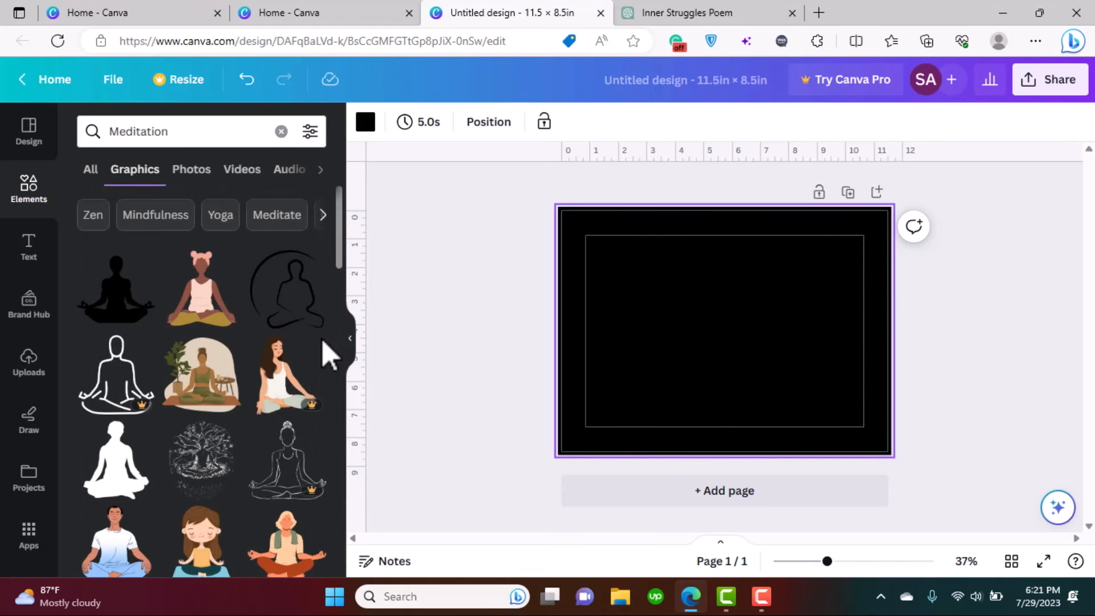
- Add the tree meditation graphic, shrink it and align it to a vertical guide on the right
click(220, 468)
drag(717, 361, 768, 347)
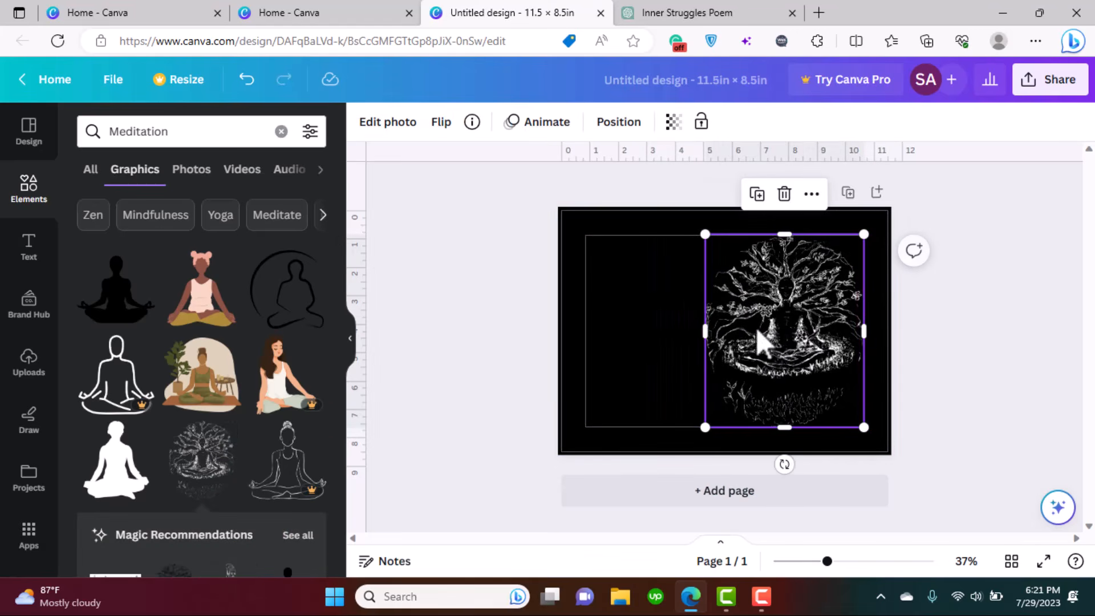
drag(706, 235, 735, 269)
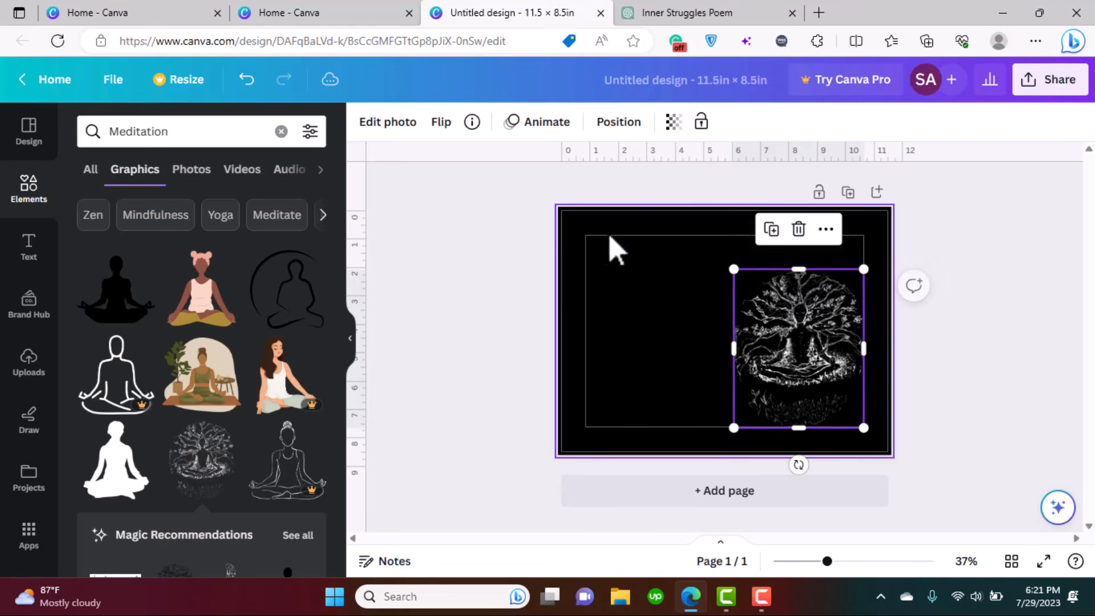
drag(358, 255, 722, 239)
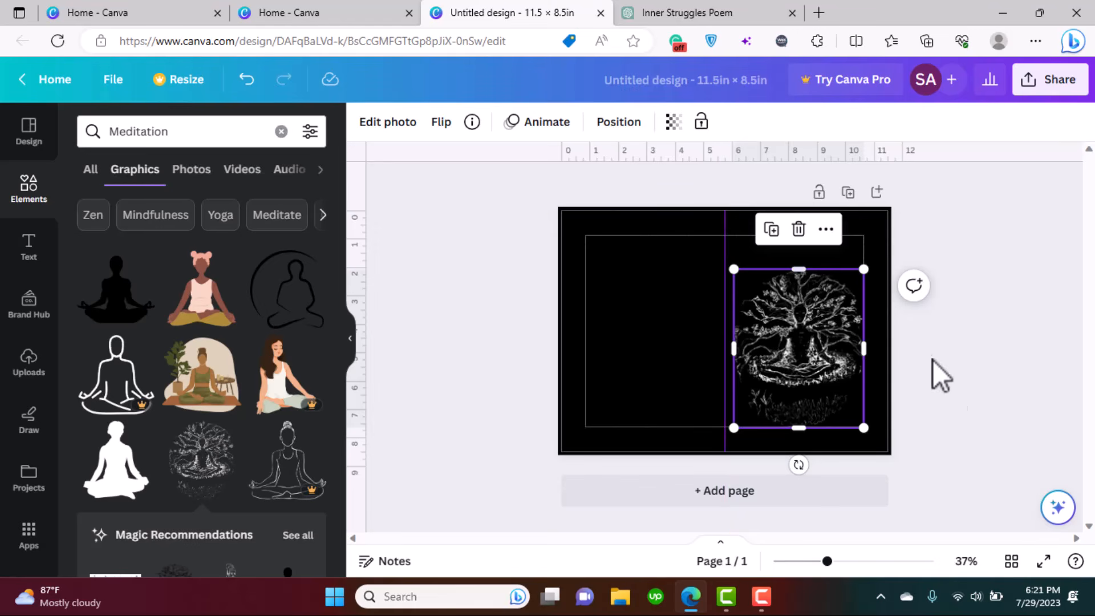
click(978, 420)
drag(810, 318, 802, 320)
drag(337, 232, 353, 280)
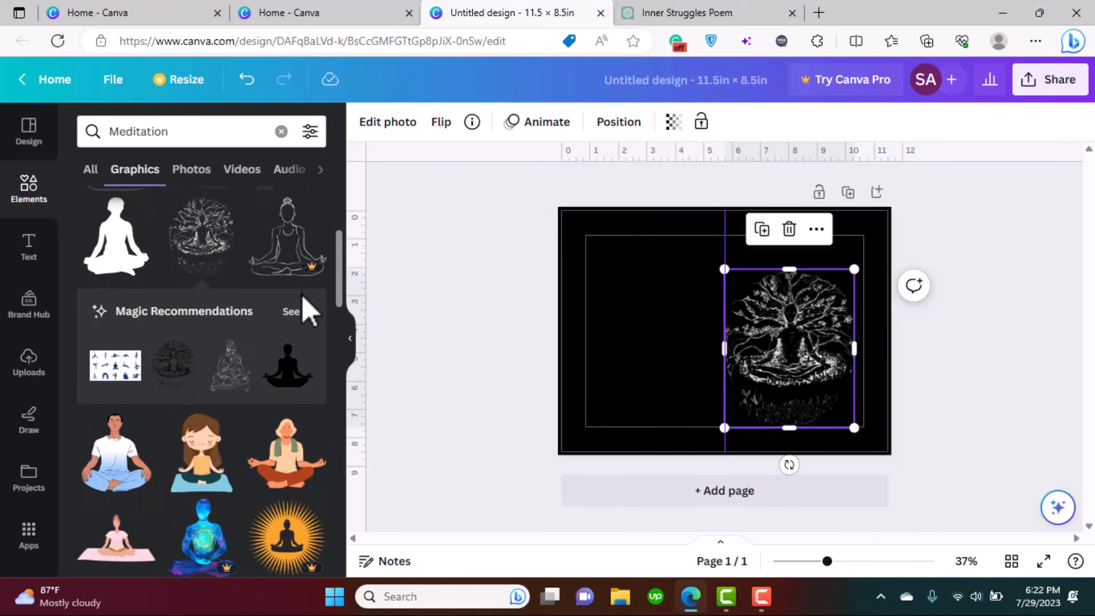
- Browse all Magic Recommendations graphics, then return to the Meditation results
click(302, 311)
drag(339, 214, 372, 151)
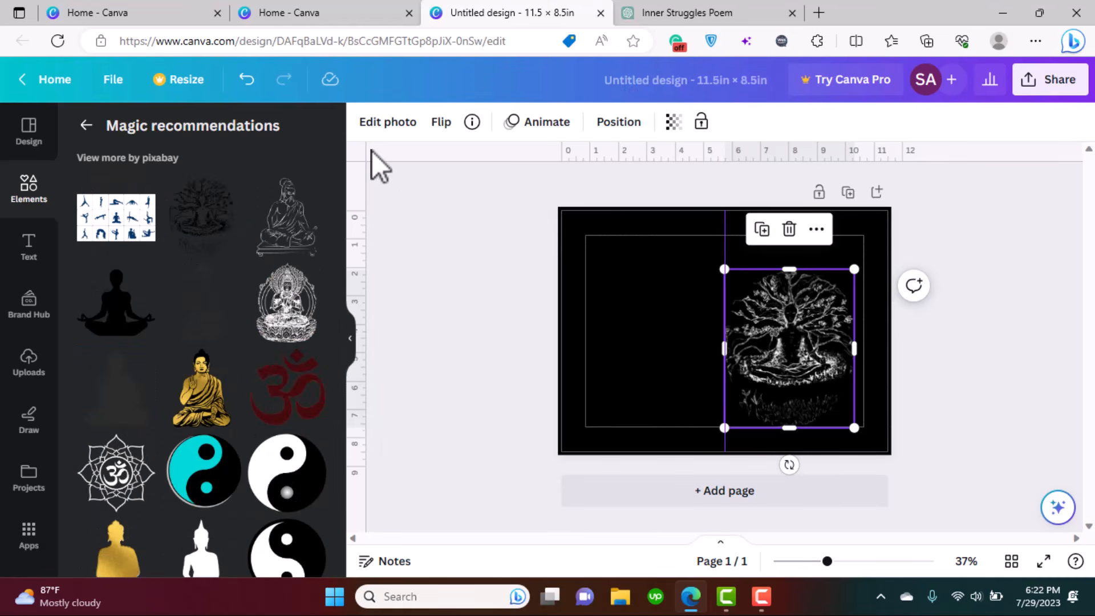
click(90, 126)
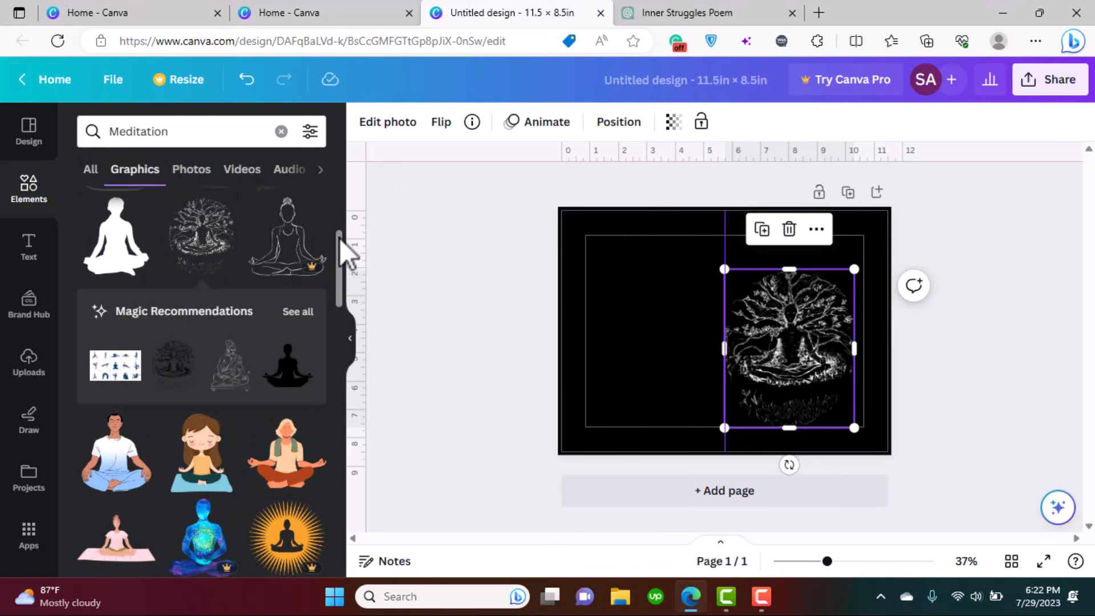
drag(340, 238, 356, 323)
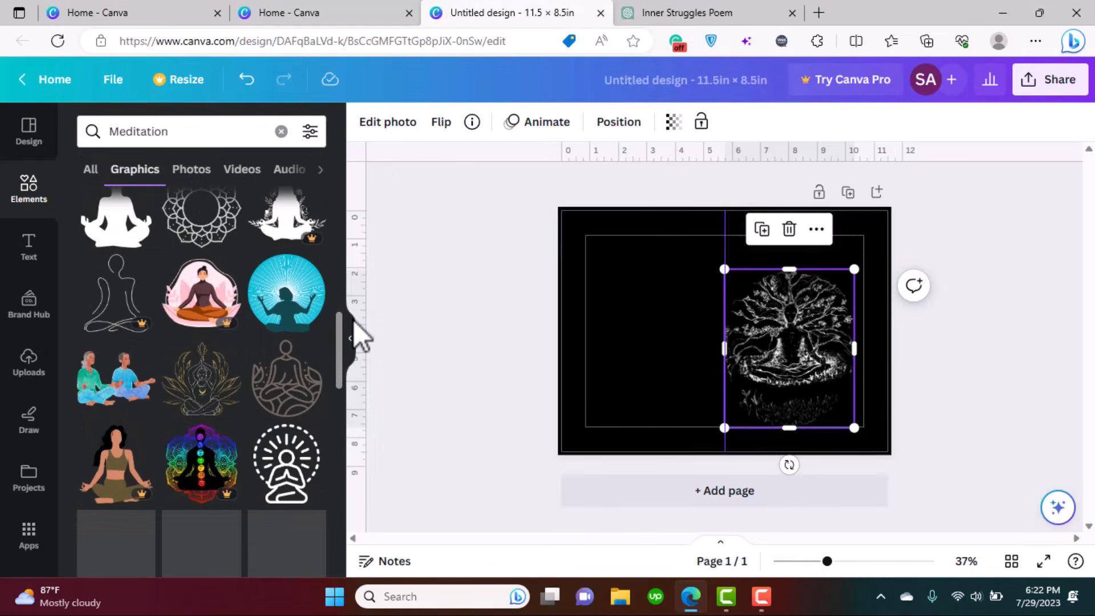
- Replace the tree with the gold lotus graphic at lower right and view similar sketch recommendations
click(793, 234)
click(205, 383)
drag(737, 351, 800, 388)
drag(843, 332, 916, 249)
drag(838, 357, 807, 341)
drag(711, 255, 735, 278)
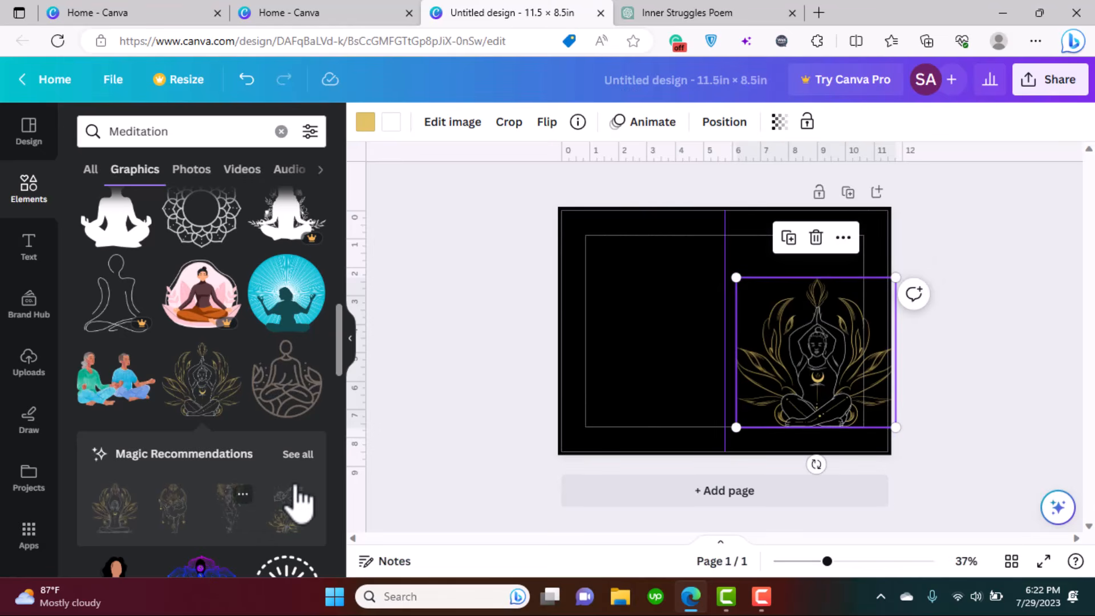
click(296, 454)
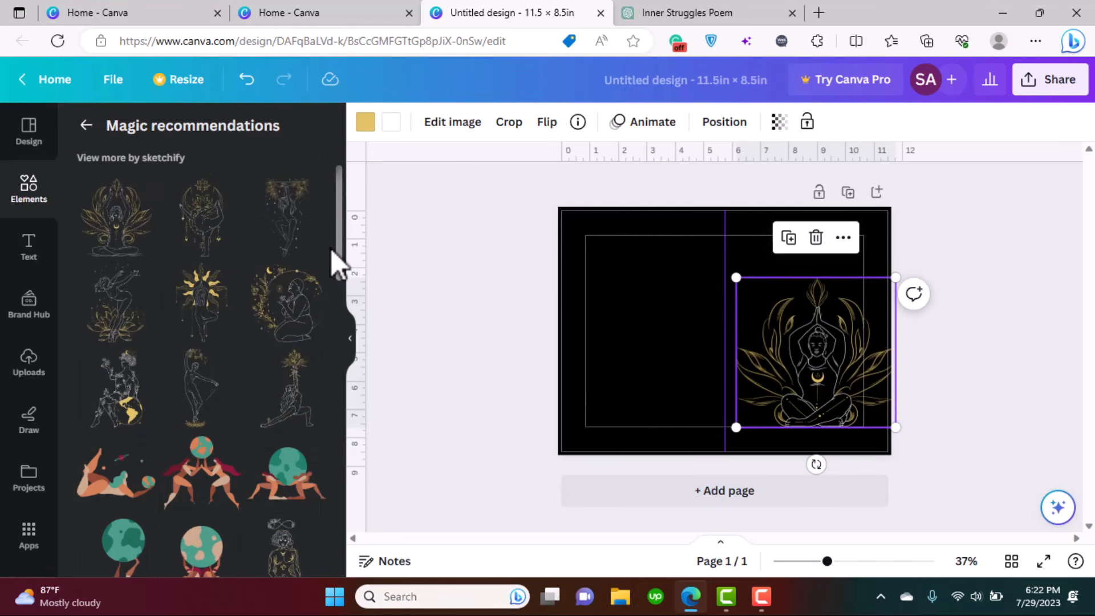
drag(341, 218, 354, 298)
- Replace the lotus with the kneeling woman line-art sketch, sized and placed lower right
click(816, 237)
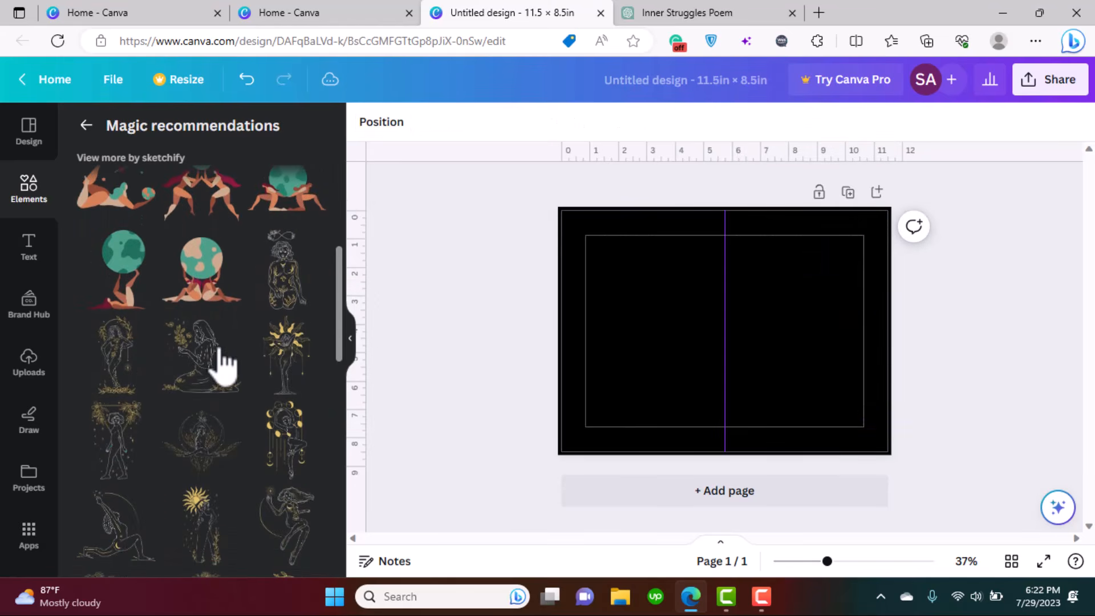
click(201, 365)
drag(738, 329, 807, 386)
mouse_move(845, 333)
mouse_down()
mouse_move(871, 259)
mouse_move(863, 293)
mouse_up()
drag(804, 343, 799, 325)
click(819, 435)
- Add a 'Serenade of the Soul' title text box and search the fonts for calligraphy
click(28, 248)
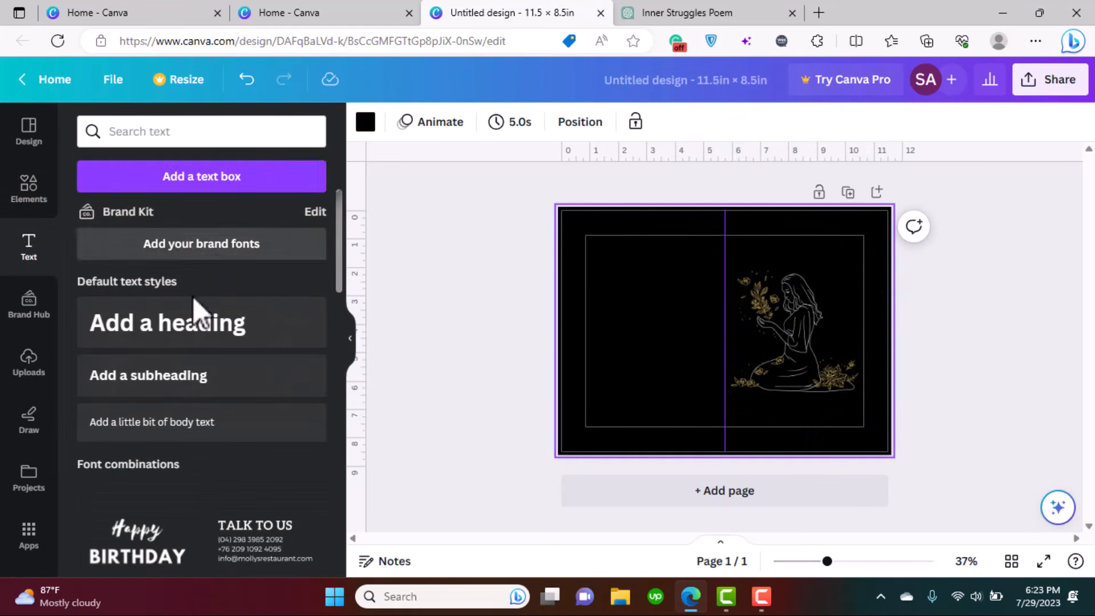
text(tSerenade of the Soul)
key(ctrl+a)
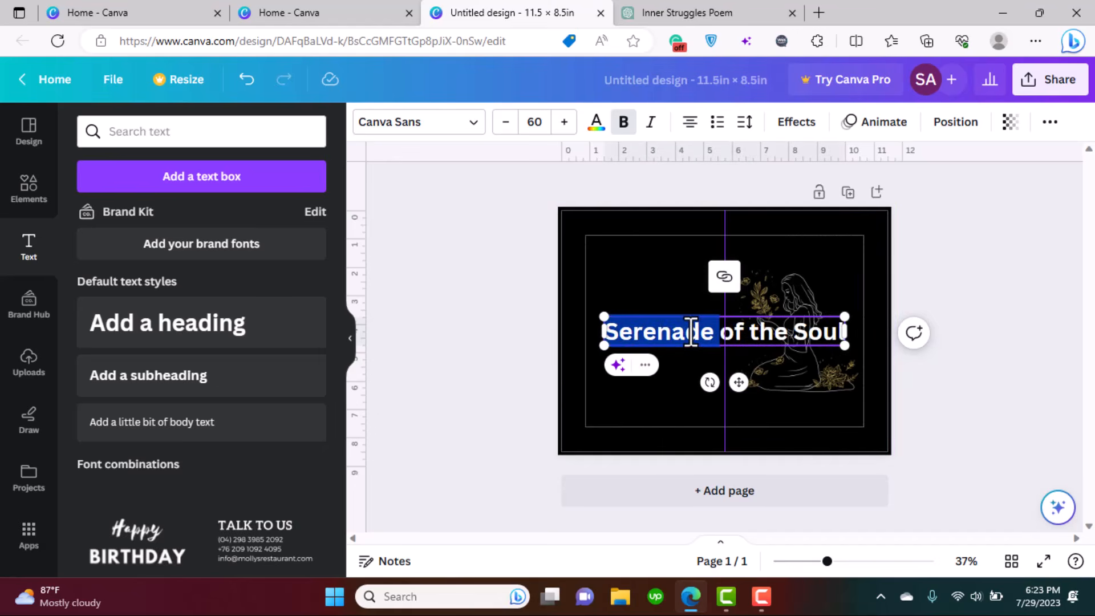
click(434, 121)
click(174, 176)
text(crusive)
drag(174, 179, 86, 185)
text(cursi)
key(BackSpace)
key(BackSpace)
key(BackSpace)
key(BackSpace)
key(BackSpace)
text(calligraphy)
- Try Malibu, Mistrully and Belina, then set the title font to Daydream
click(206, 392)
scroll(336, 354, down, 5)
click(206, 275)
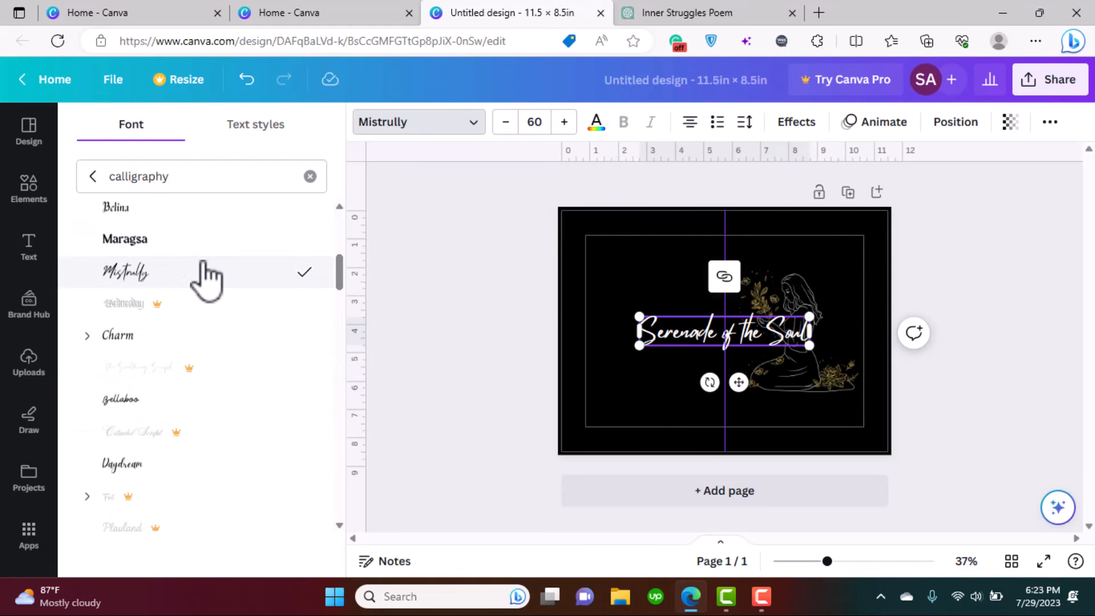
click(215, 217)
click(181, 472)
- Resize the title and position it in the upper right above the sketch
drag(742, 378, 811, 297)
drag(873, 234, 837, 241)
drag(794, 297, 810, 299)
mouse_move(731, 240)
mouse_down()
mouse_move(687, 221)
mouse_move(716, 236)
mouse_up()
drag(797, 295, 810, 295)
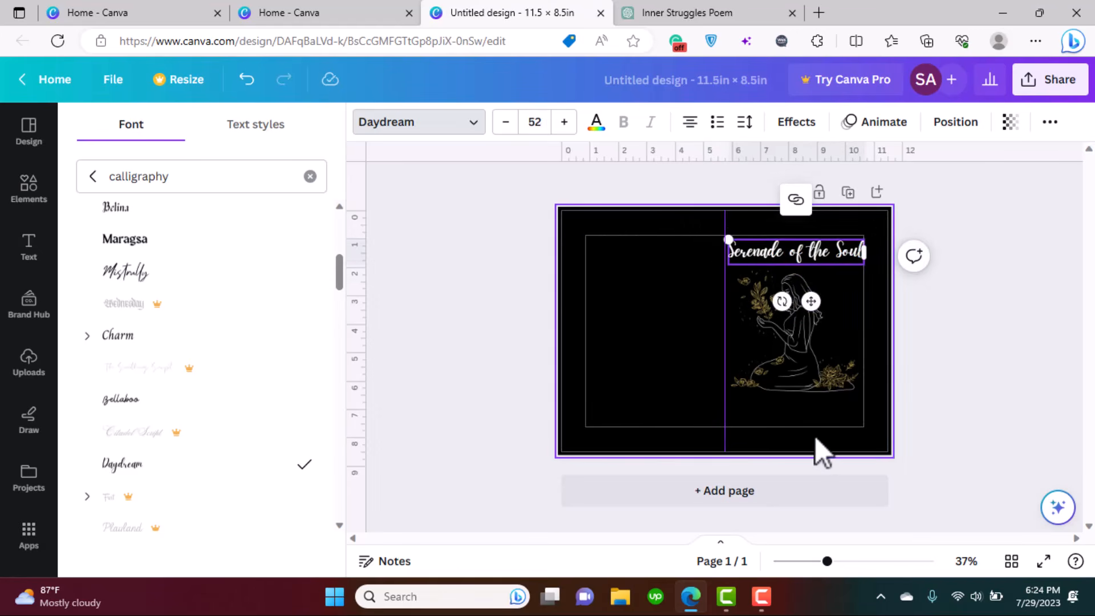
click(816, 437)
click(818, 238)
key(Right)
key(Right)
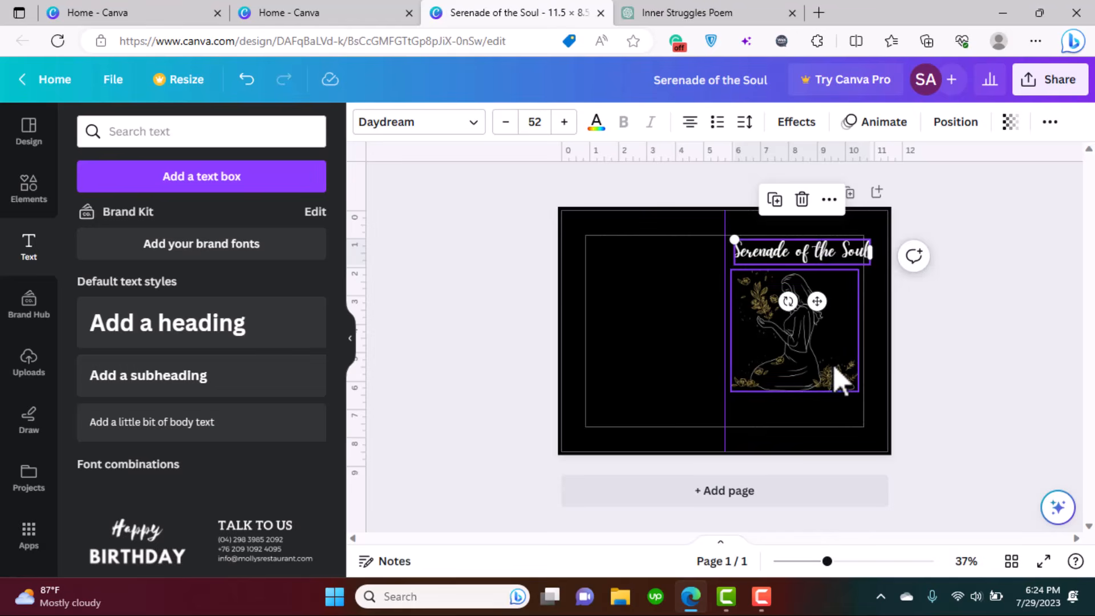
- Nudge the woman illustration into alignment beneath the title
click(819, 371)
drag(819, 372, 812, 351)
click(982, 344)
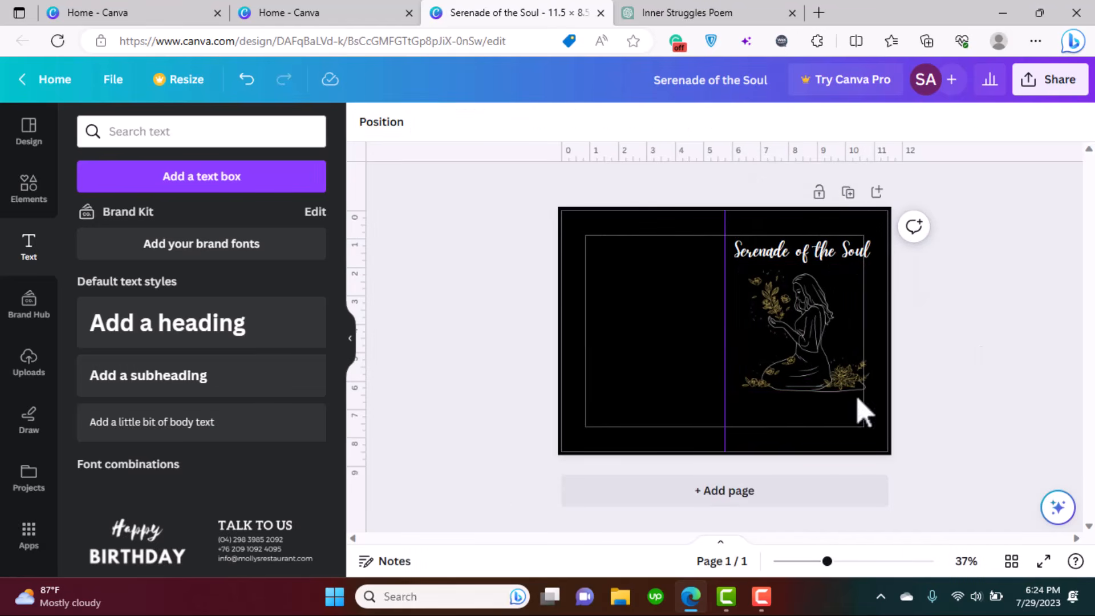
click(684, 13)
- Add a subtitle text box reading 'Emotions & Inner Conflicts', checking the wording in ChatGPT
click(513, 12)
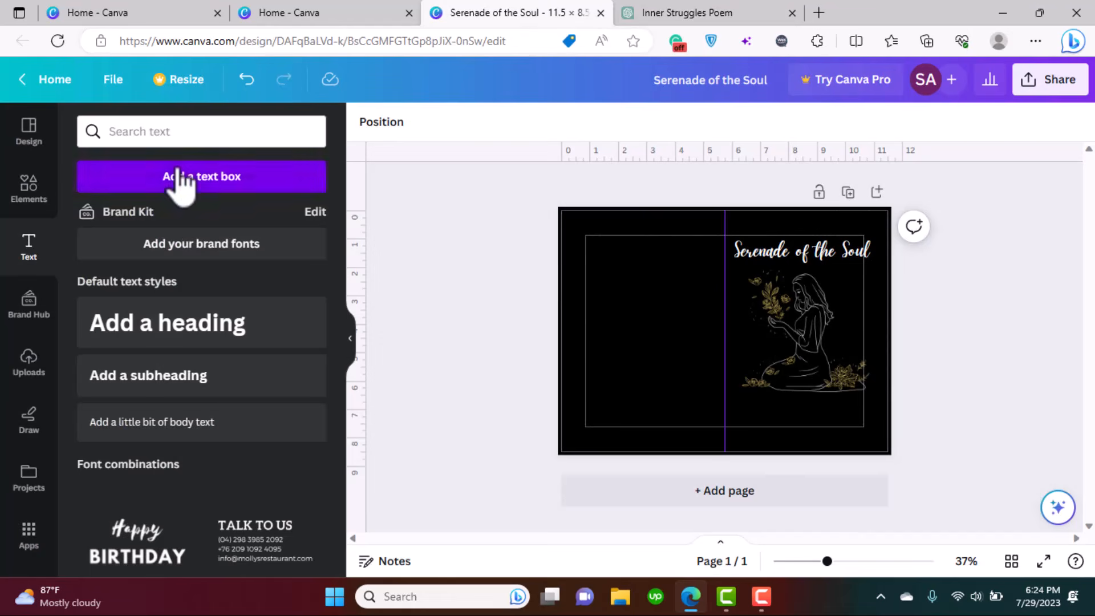
click(181, 176)
drag(719, 325, 656, 293)
key(ctrl+Tab)
key(ctrl+shift+Tab)
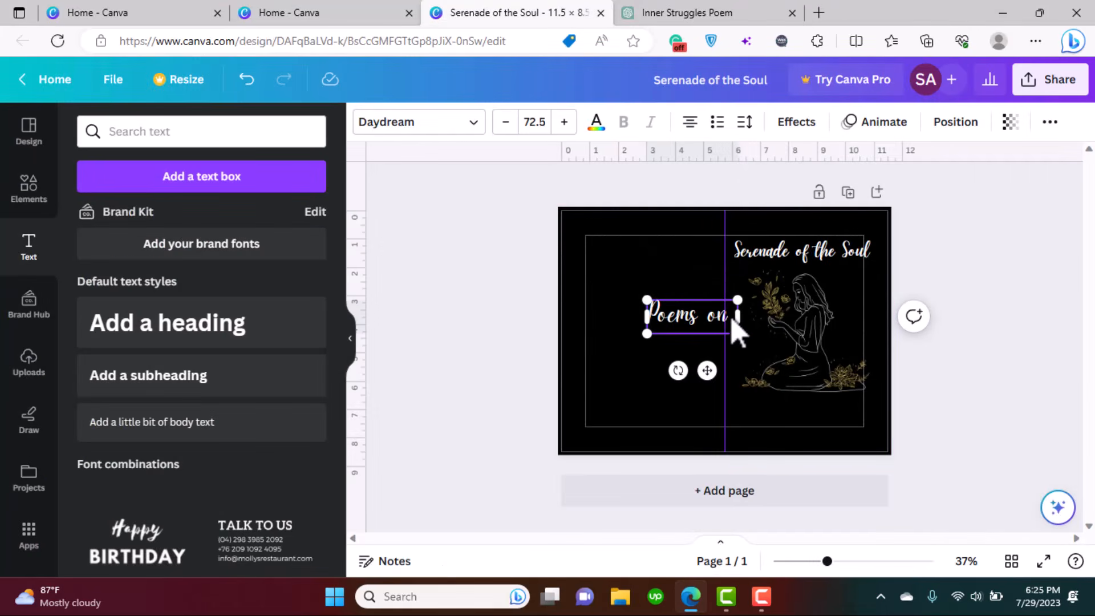
text(Emotions & Inner Conflicts)
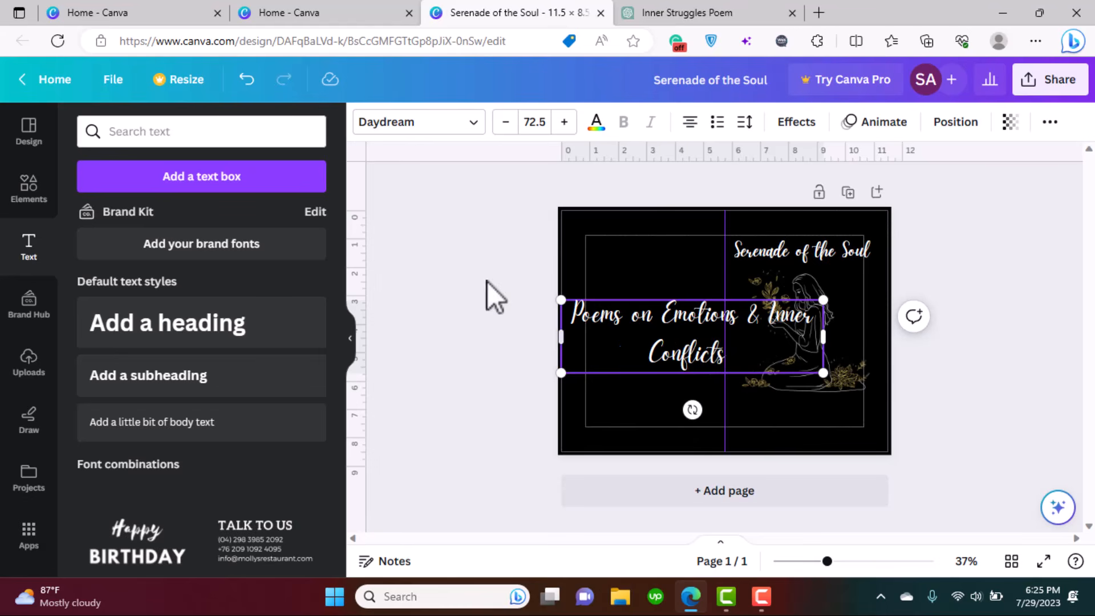
- Set the subtitle in Bebas Neue, resize it and move it below the illustration
drag(740, 354, 565, 308)
click(443, 123)
click(310, 176)
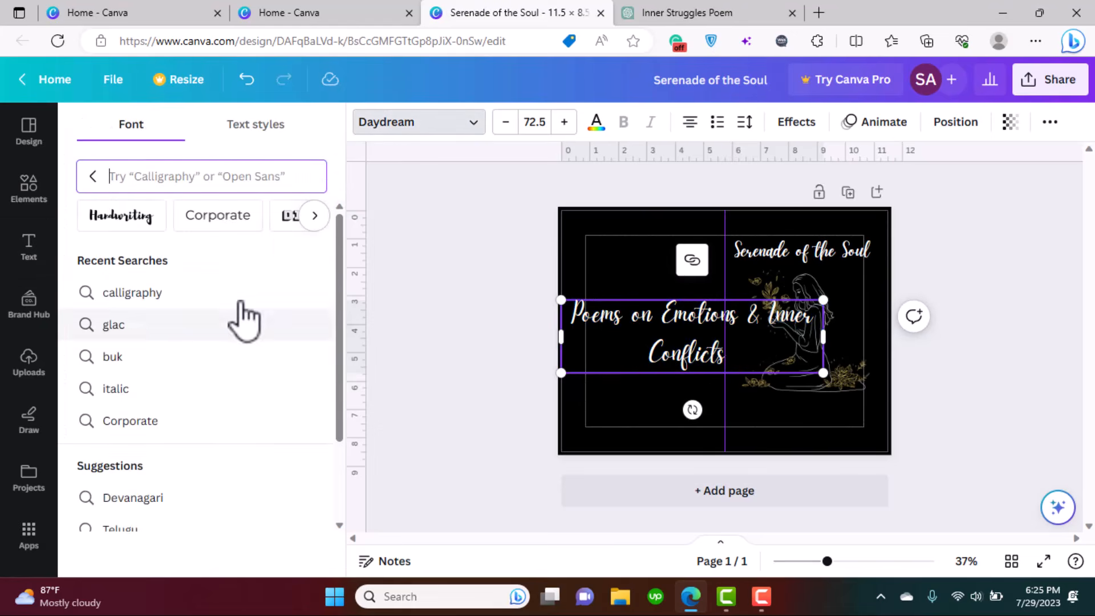
drag(341, 377, 329, 521)
click(255, 414)
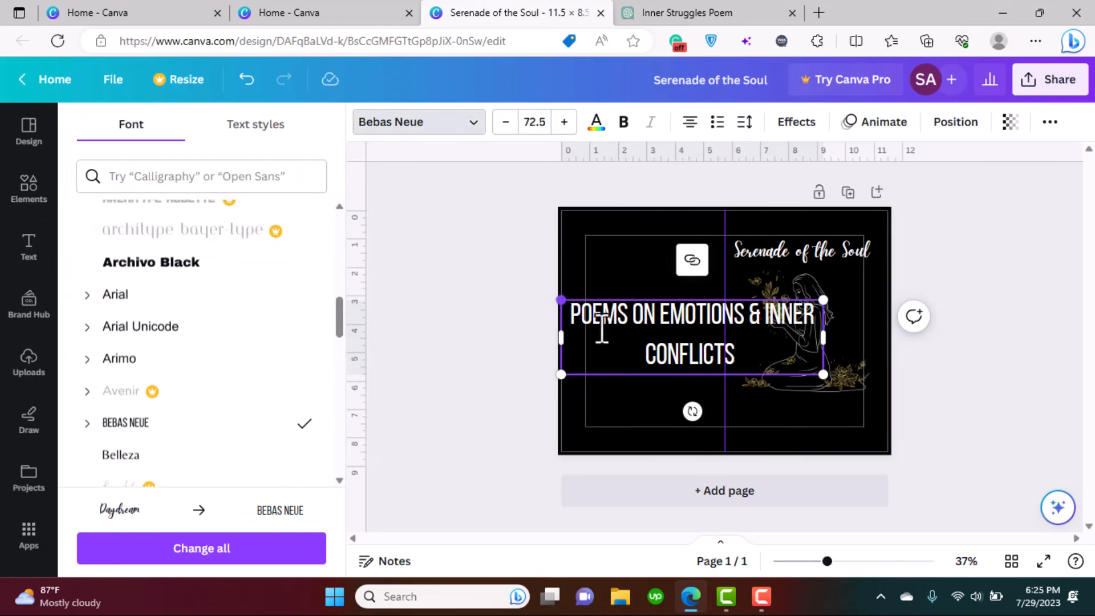
drag(561, 300, 724, 346)
drag(824, 360, 860, 362)
drag(806, 406, 820, 452)
- Change the subtitle font to Copperplate Gothic 29 BC after trying Belleza
double_click(777, 404)
click(197, 464)
scroll(330, 342, down, 15)
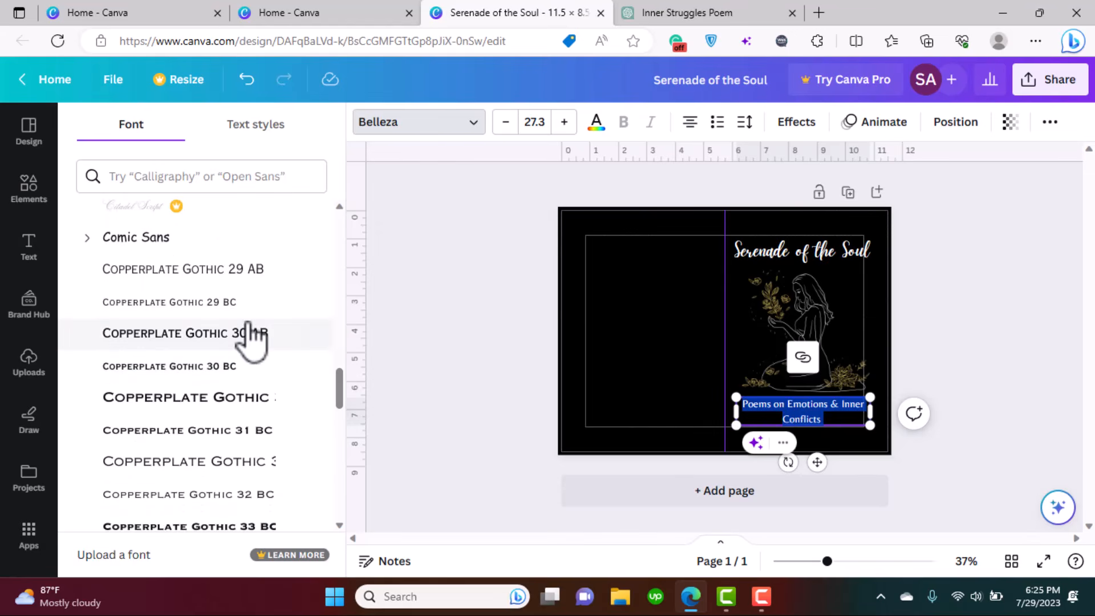
click(169, 301)
click(843, 409)
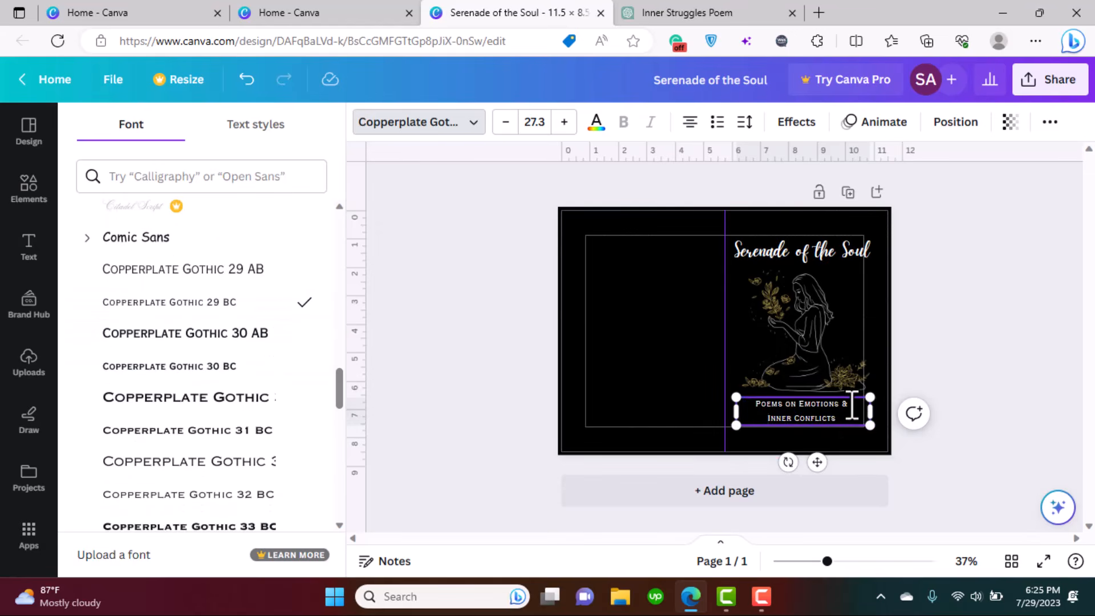
click(982, 366)
- Fine-tune the title's size and position and shrink the woman illustration slightly
click(858, 258)
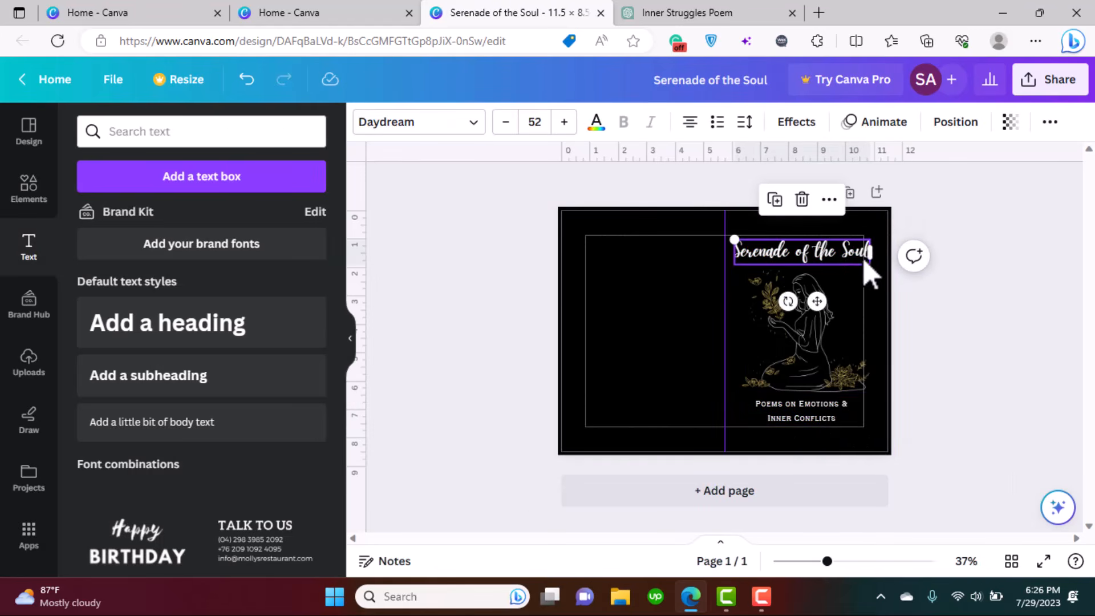
drag(734, 239, 741, 241)
drag(820, 302, 813, 301)
click(957, 365)
click(844, 365)
drag(868, 392, 864, 387)
click(977, 406)
- Add the author's name text, sized and placed under the subtitle at bottom right
click(217, 185)
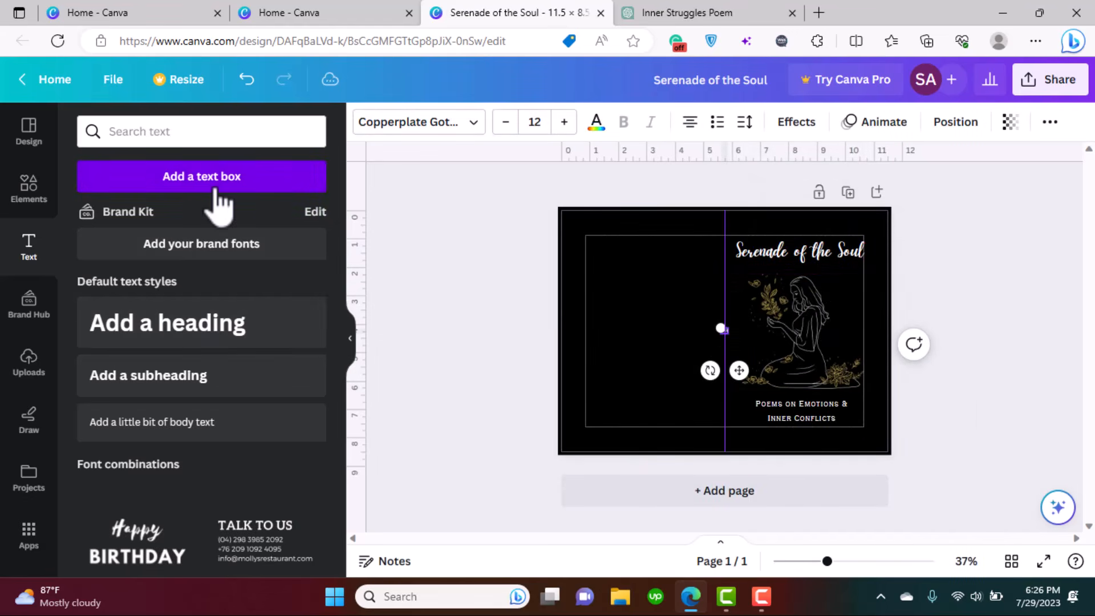
drag(708, 326, 611, 308)
drag(692, 371, 822, 493)
drag(743, 428, 758, 432)
drag(823, 490, 816, 485)
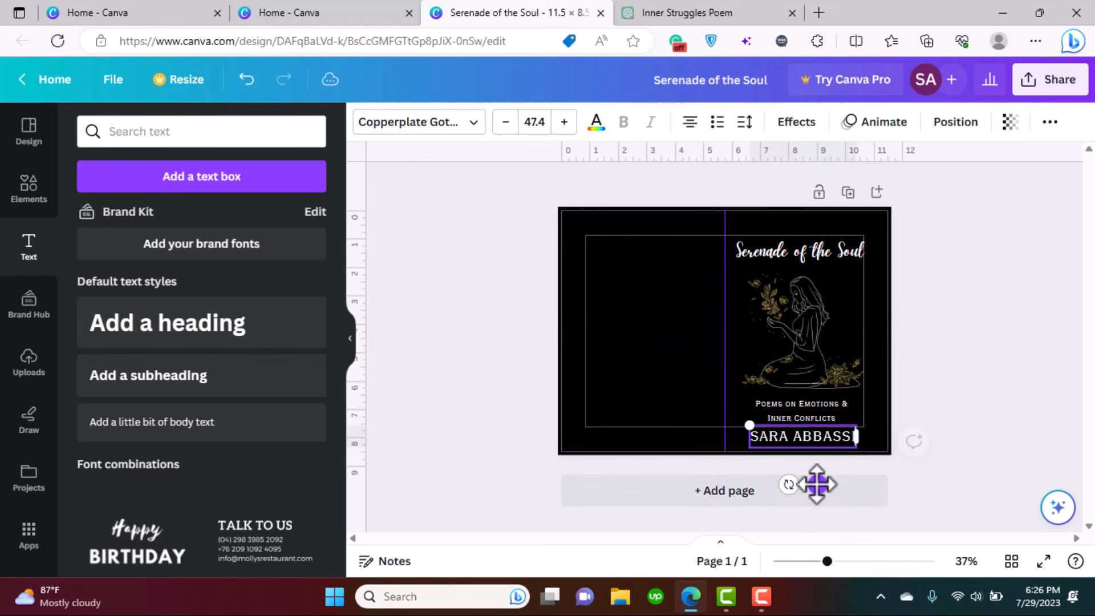
click(912, 492)
click(813, 439)
click(912, 404)
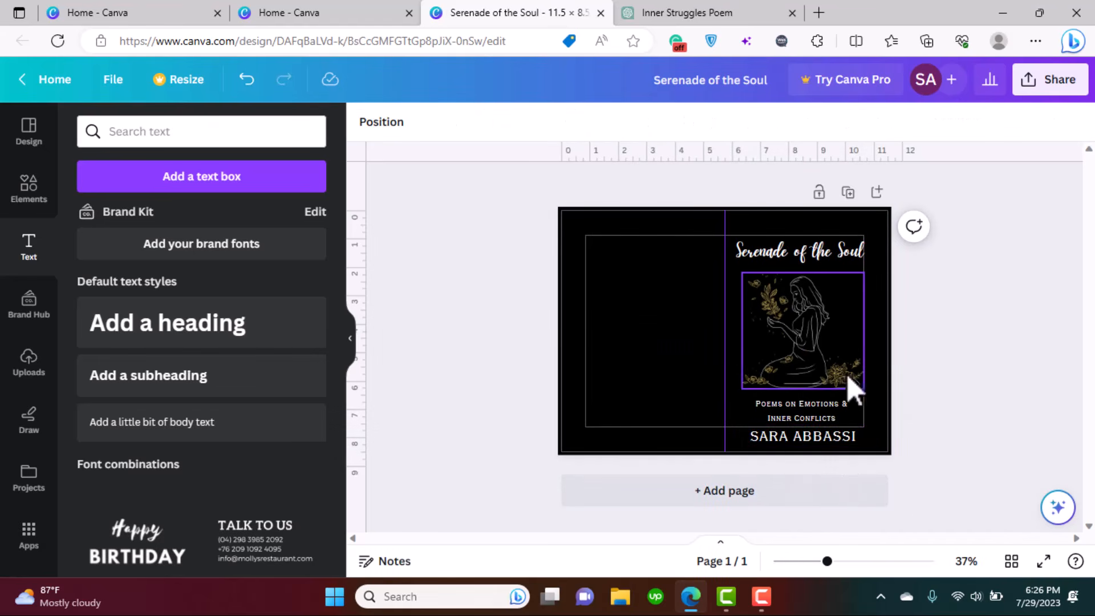
click(613, 328)
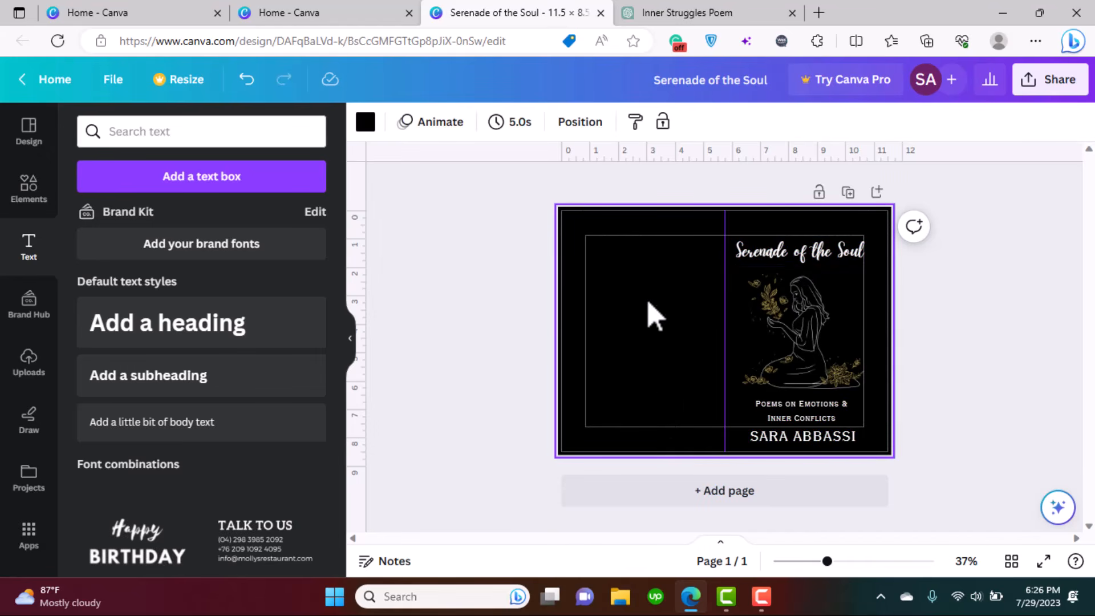
- In ChatGPT, scroll the reply to find the back-cover text
click(644, 13)
click(648, 233)
scroll(737, 274, down, 5)
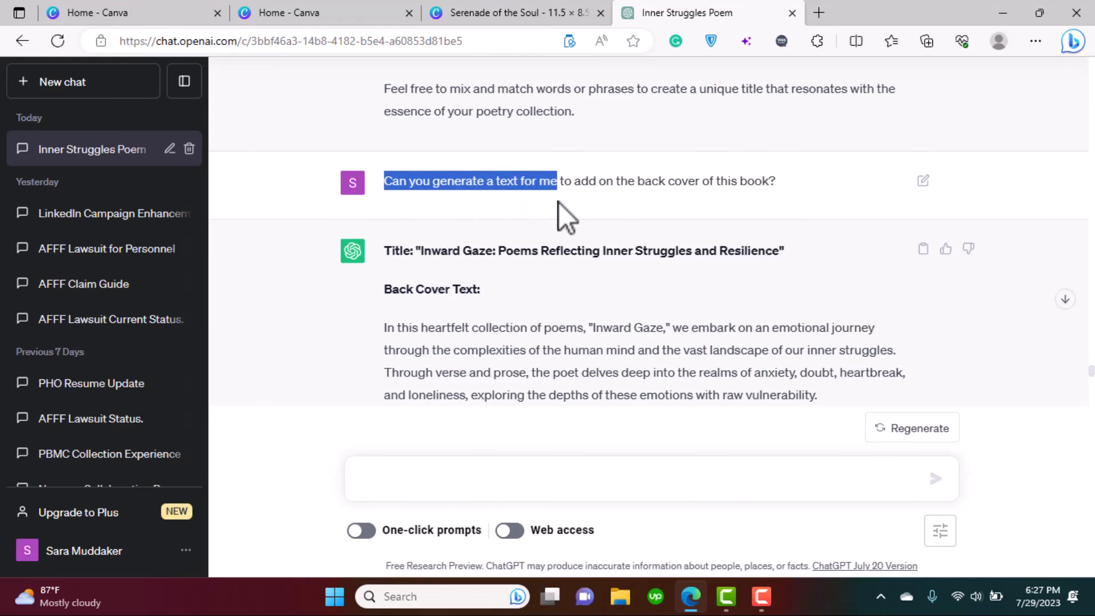
drag(751, 198, 810, 194)
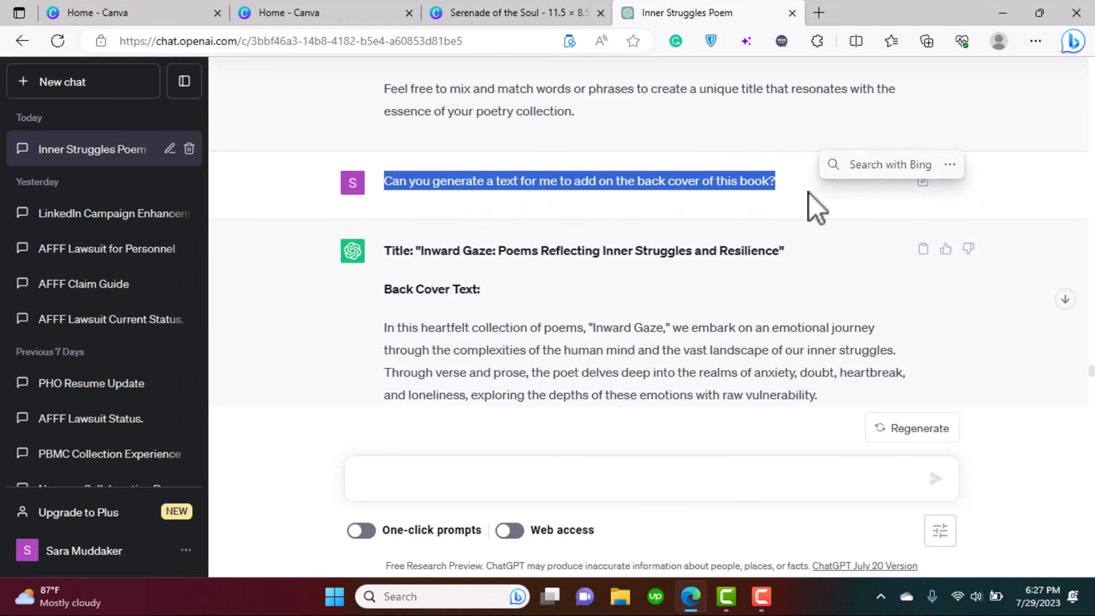
click(810, 194)
scroll(811, 200, down, 4)
scroll(811, 200, up, 1)
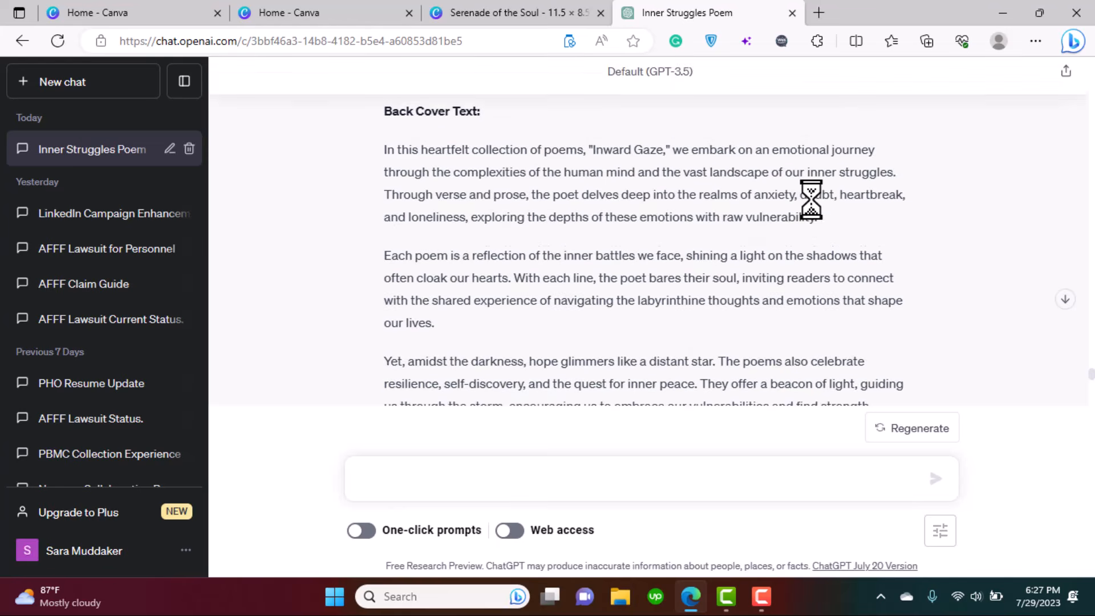
- Select and copy the back-cover blurb from the reply, then go back to Canva
drag(387, 152, 672, 204)
scroll(702, 285, down, 10)
scroll(676, 125, up, 5)
right_click(557, 176)
click(583, 190)
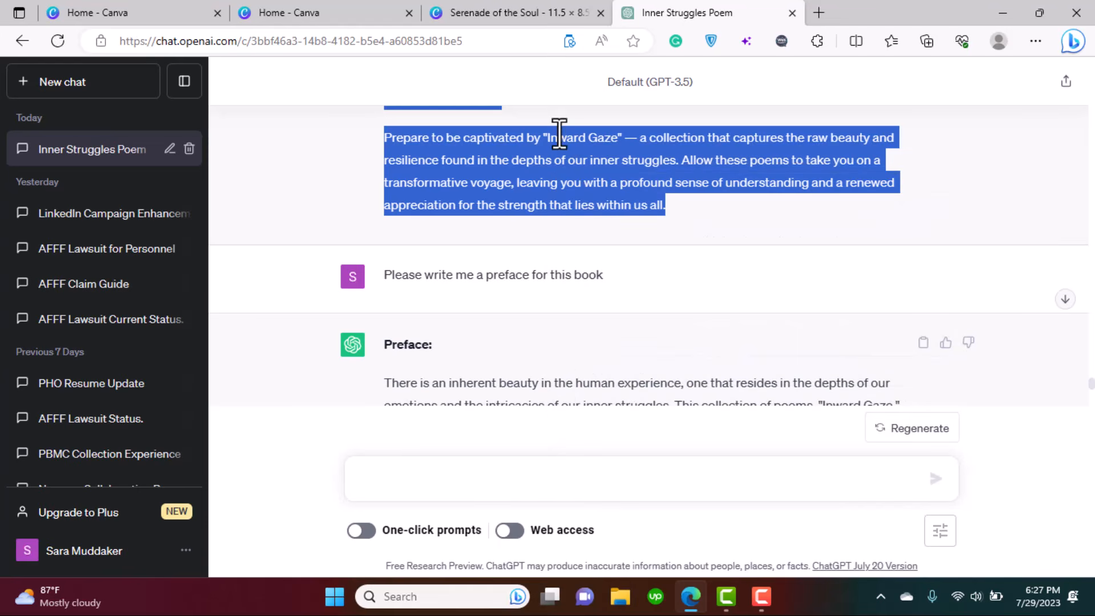
click(471, 12)
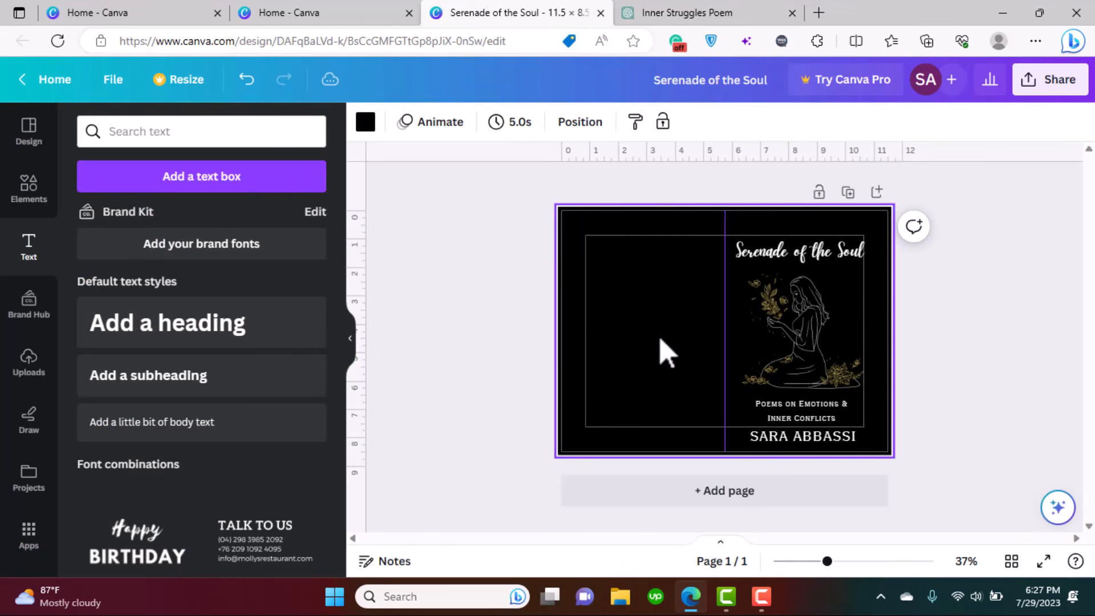
- Paste the blurb into a new text box as a tall column on the cover's left half
click(222, 177)
key(ctrl+v)
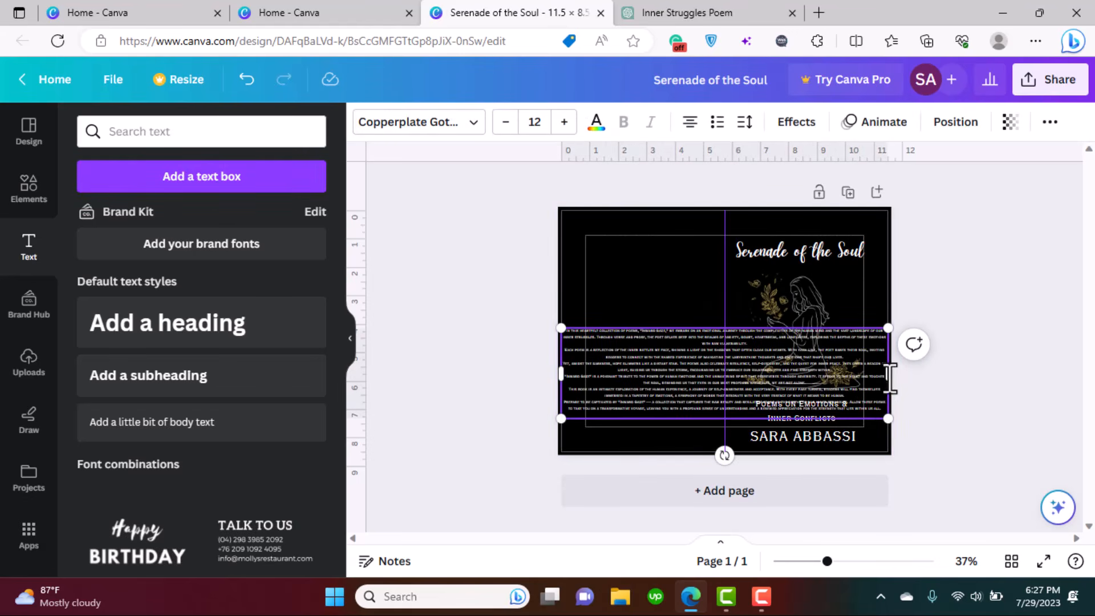
drag(888, 373, 701, 376)
drag(647, 327, 708, 252)
drag(706, 348, 717, 361)
- Change the blurb's text alignment and nudge the box slightly down
click(690, 122)
double_click(655, 283)
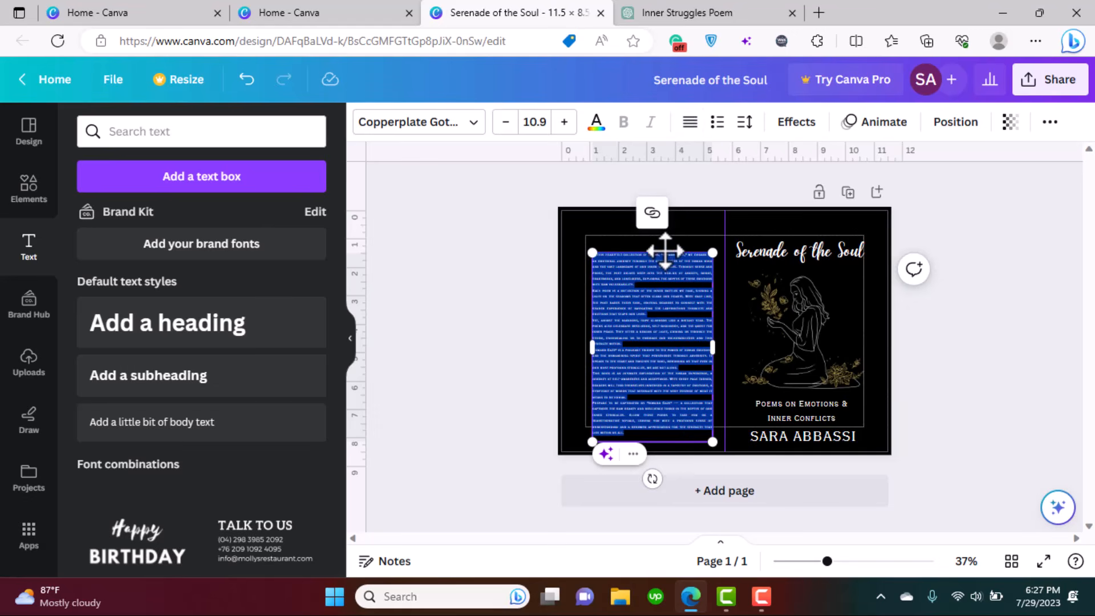
click(740, 297)
scroll(733, 284, up, 4)
drag(603, 292, 603, 297)
click(1026, 367)
scroll(1042, 361, down, 3)
- Nudge the author name slightly into alignment
scroll(1016, 354, down, 2)
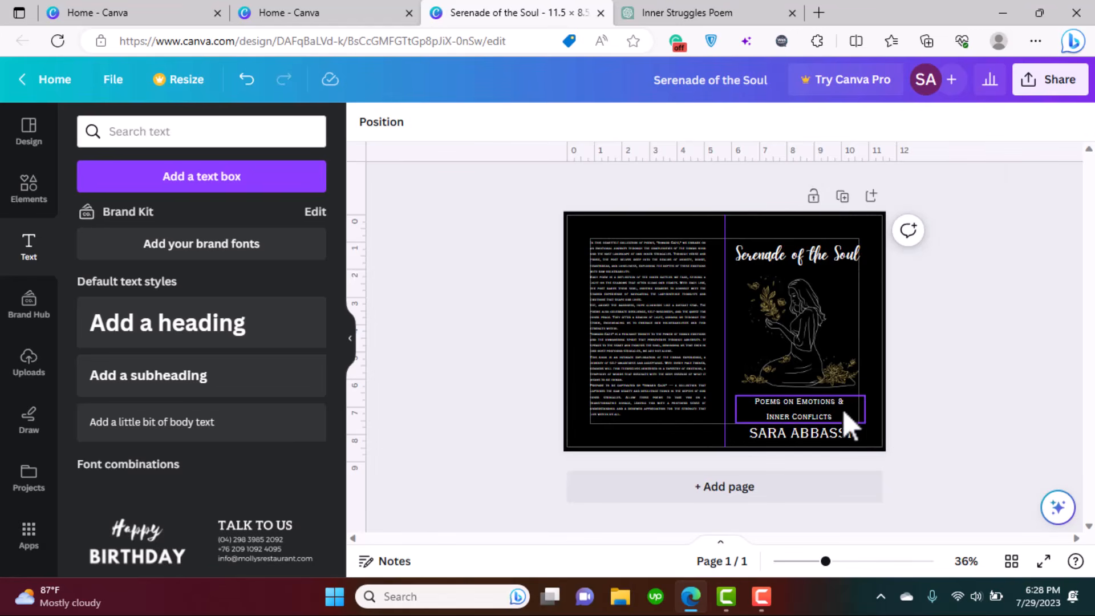
drag(782, 443, 777, 447)
click(1021, 449)
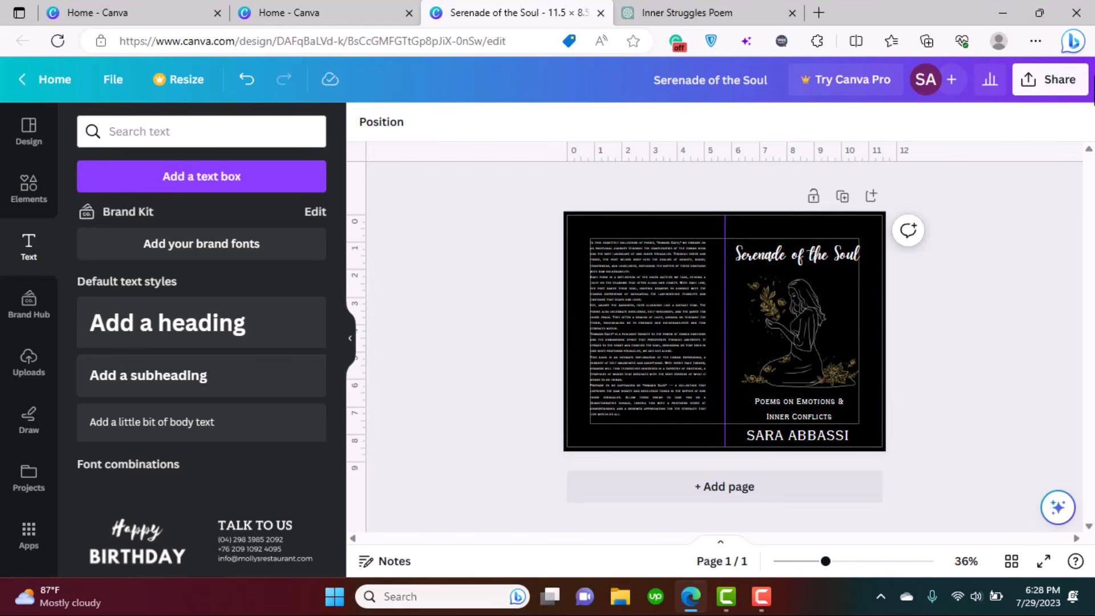
- Download the cover as a PDF Print file with crop marks and bleed
click(1065, 86)
click(900, 490)
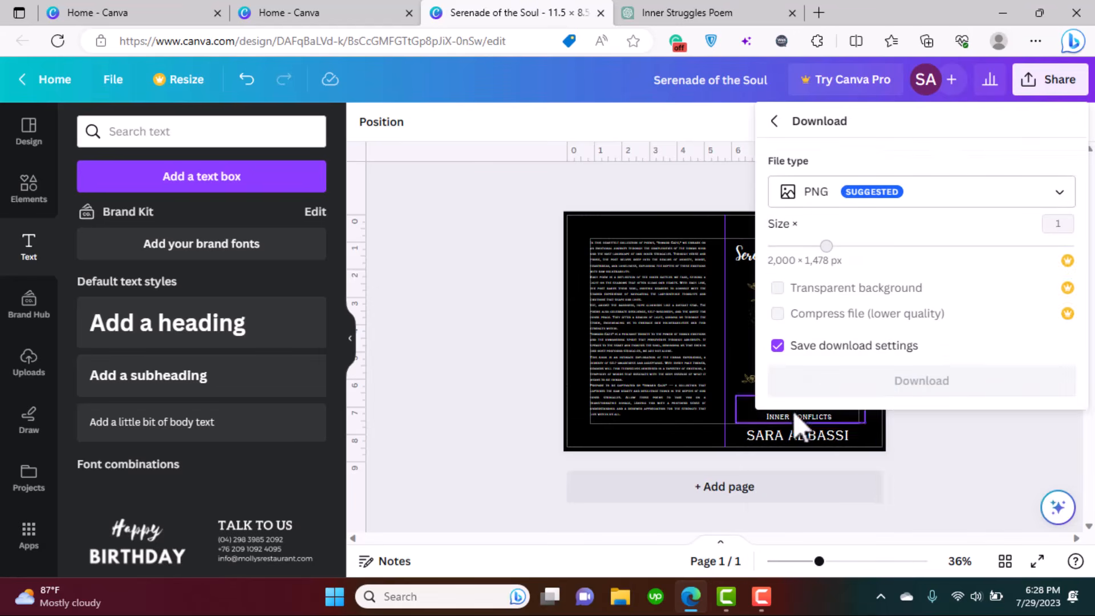
click(883, 200)
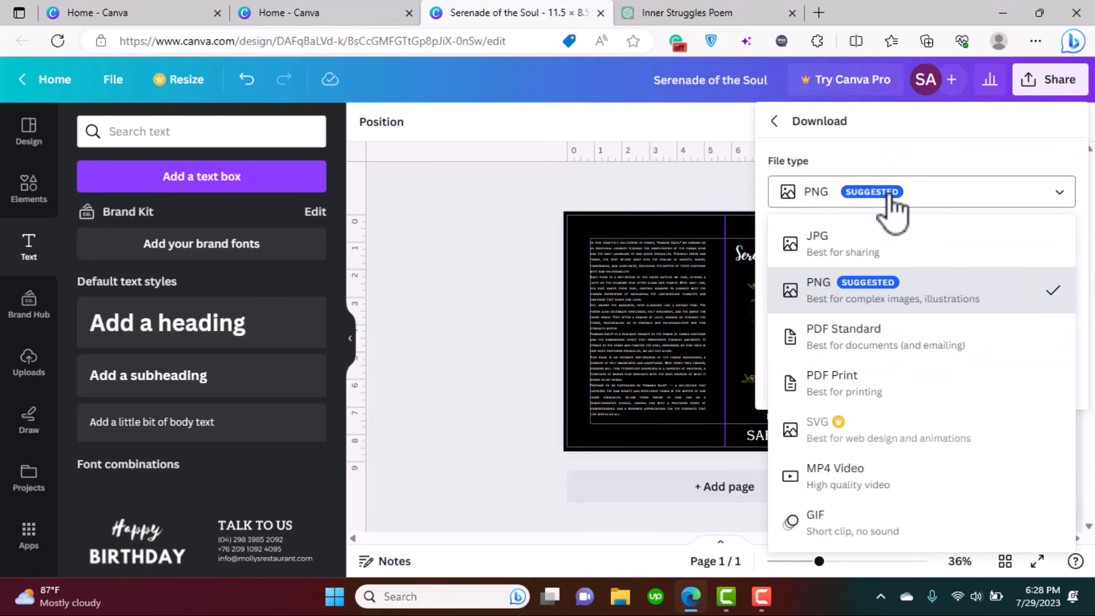
click(868, 390)
click(822, 226)
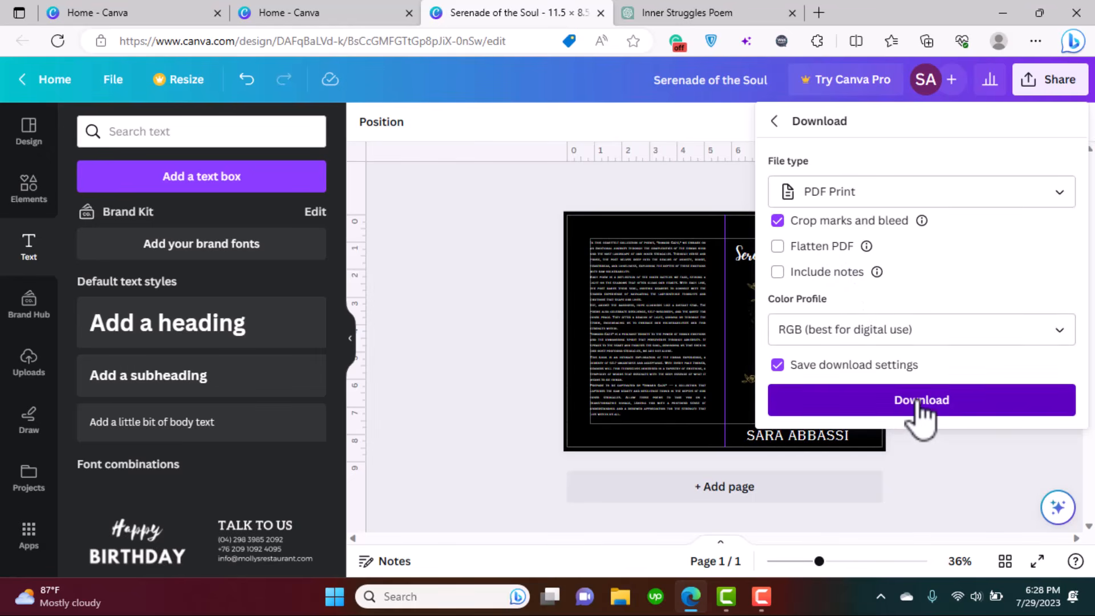
click(920, 402)
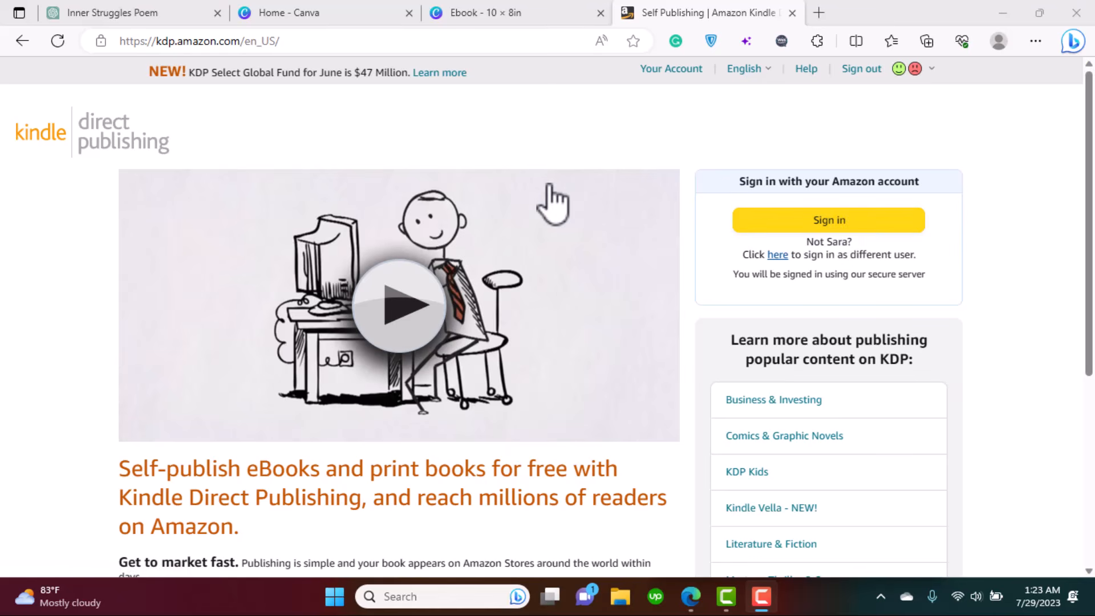
- Sign in to KDP and start a new paperback title
click(791, 225)
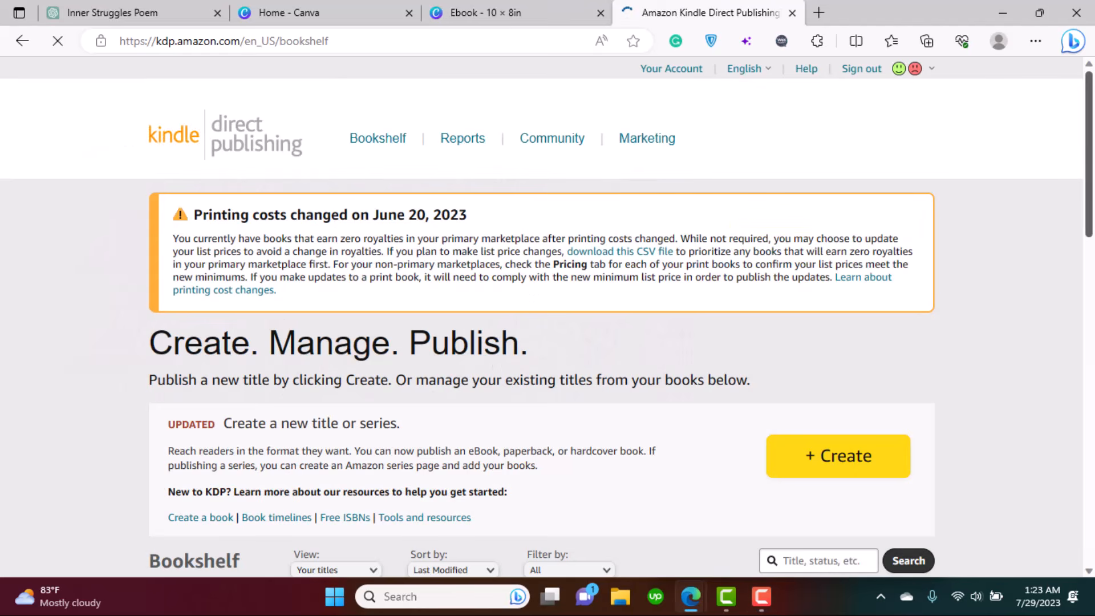
drag(1090, 124, 1090, 161)
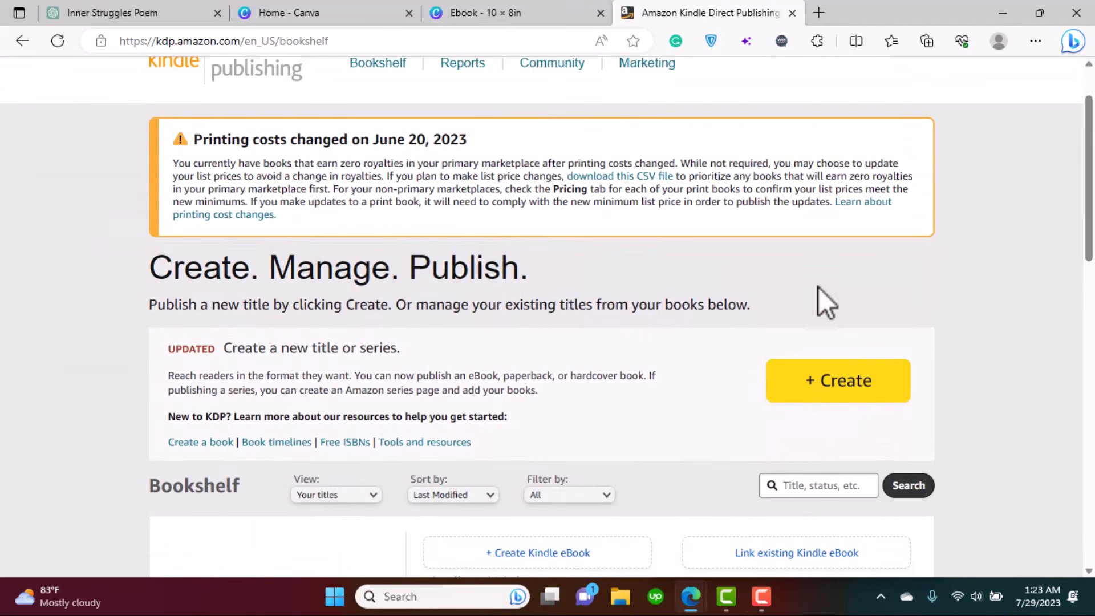
click(834, 388)
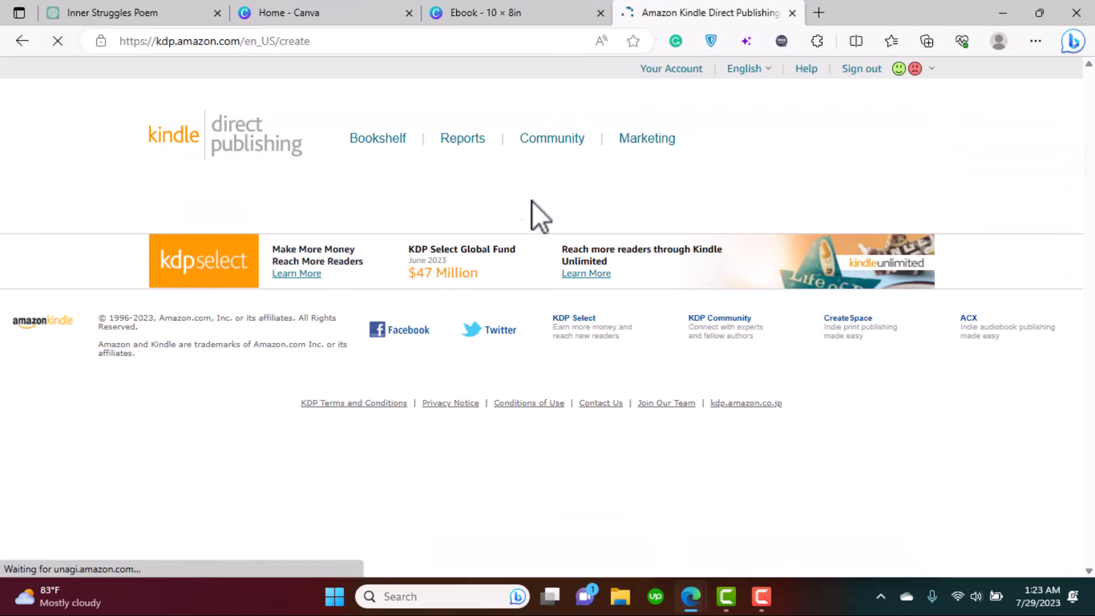
scroll(468, 401, down, 2)
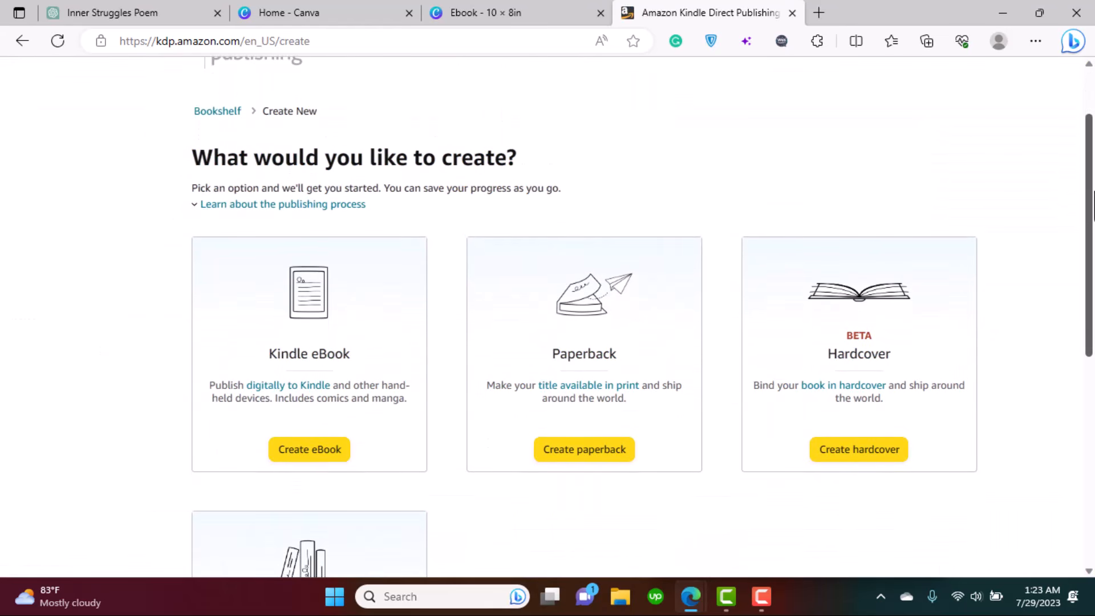
click(619, 456)
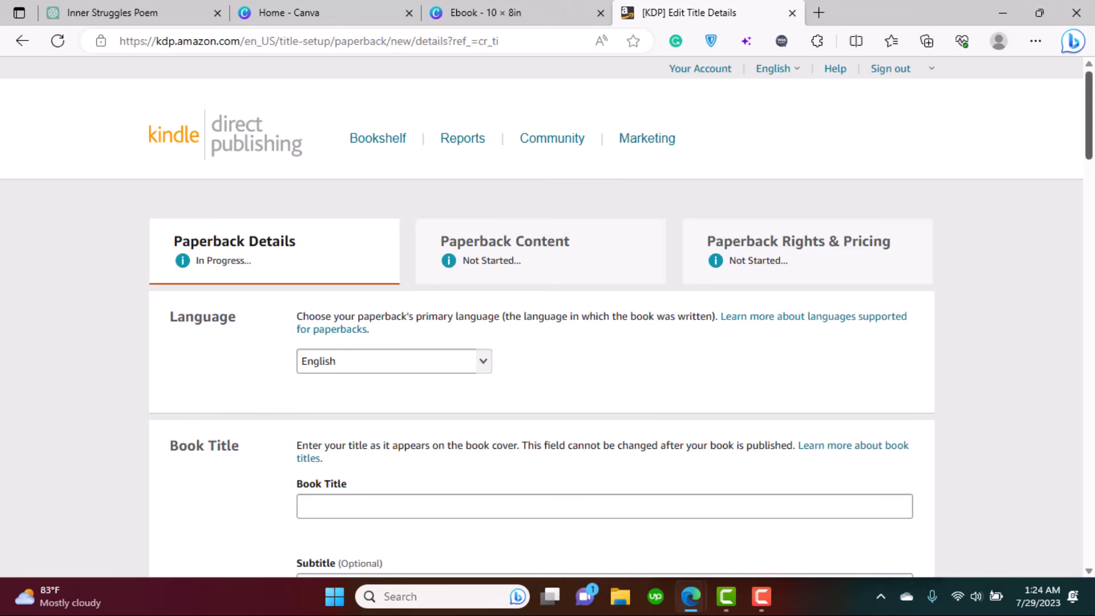
- Enter 'Serenade Of The Soul' as the Book Title
scroll(815, 121, down, 3)
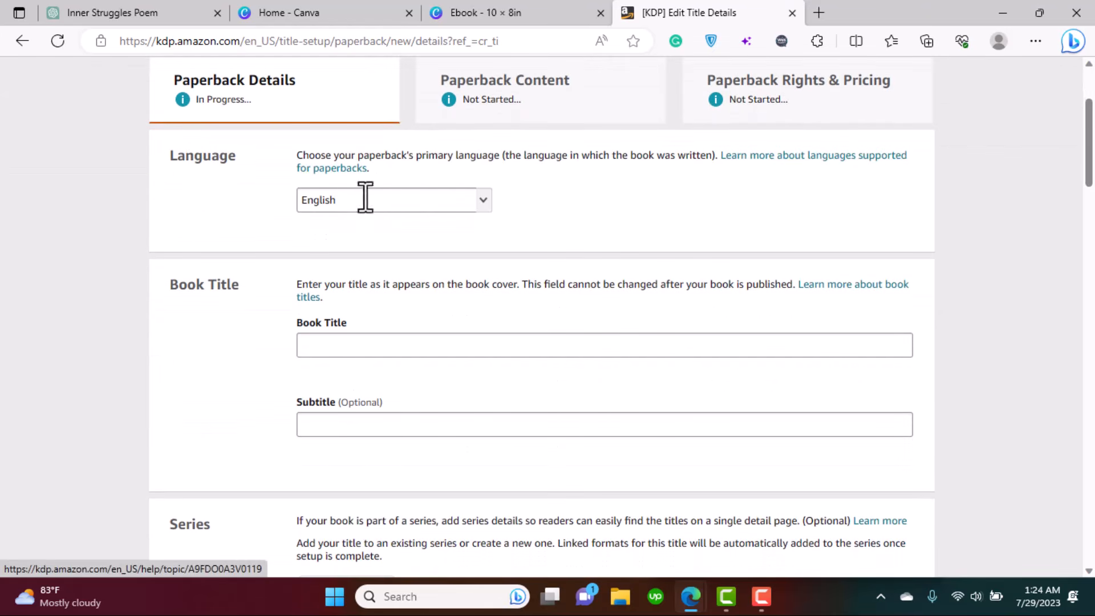
click(395, 343)
text(Serenade)
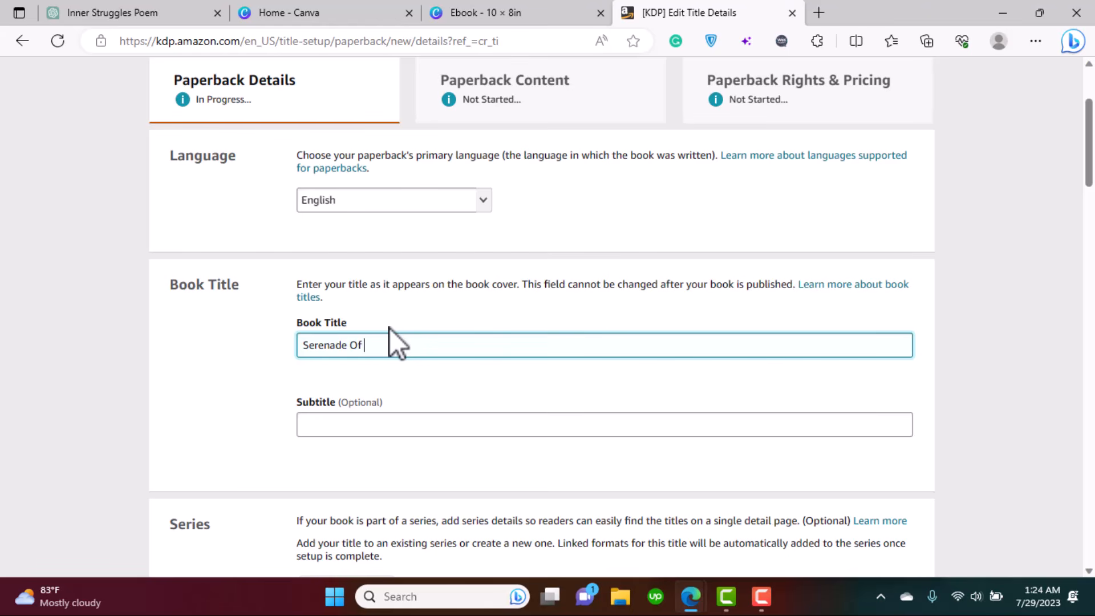
text(Of The Soul)
click(495, 23)
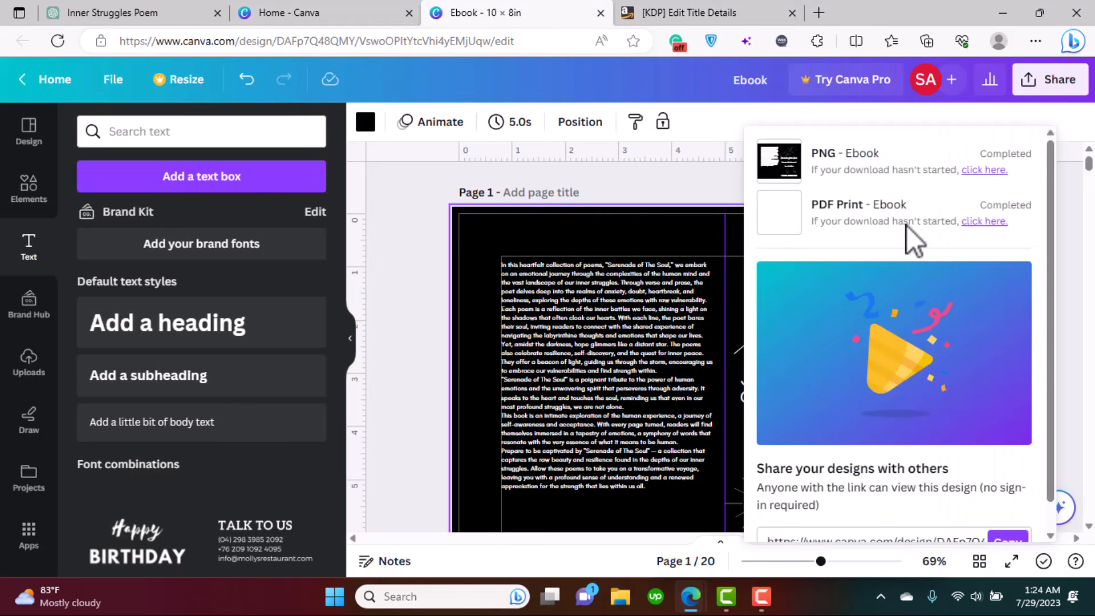
- Close Canva's download panel to check the cover, then return to the KDP details page
click(1082, 275)
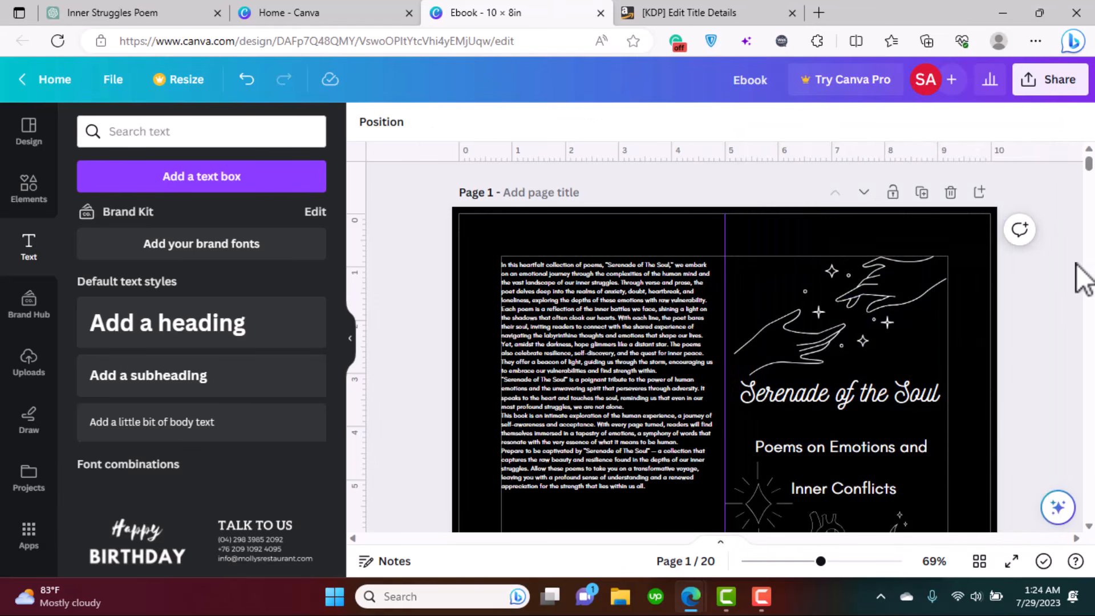
key(ctrl+Tab)
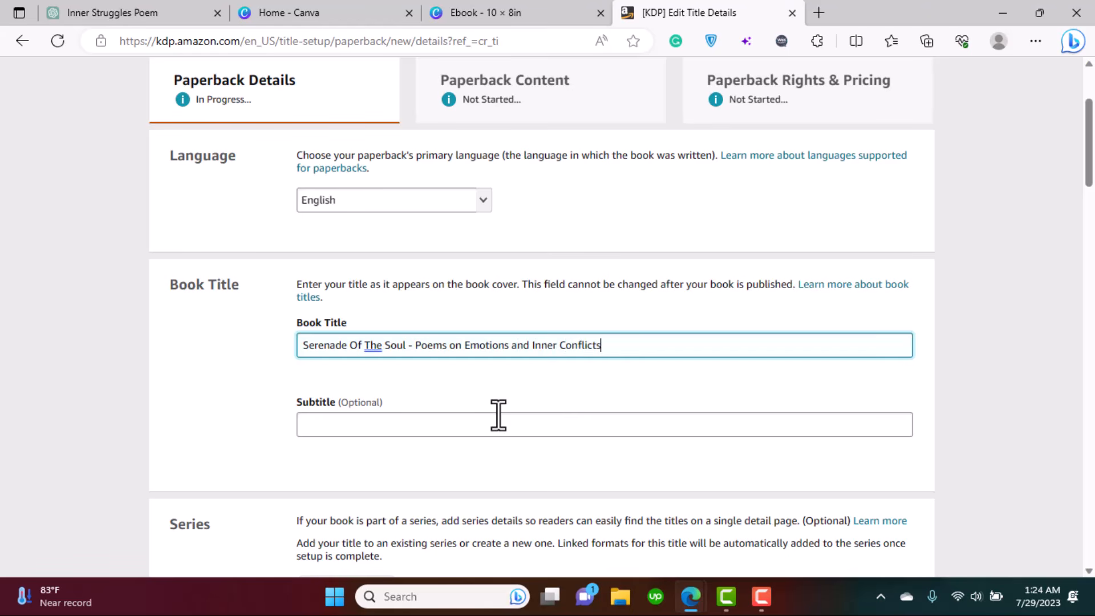
- Fill in the primary author's first name and last name in the Author fields
drag(1092, 159, 1093, 210)
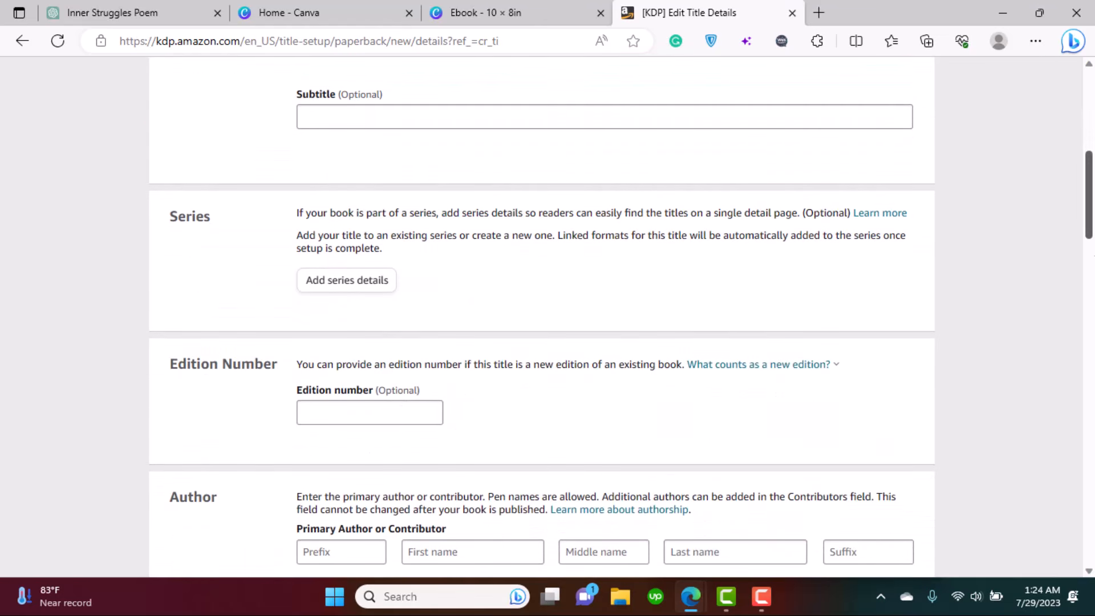
scroll(524, 226, down, 5)
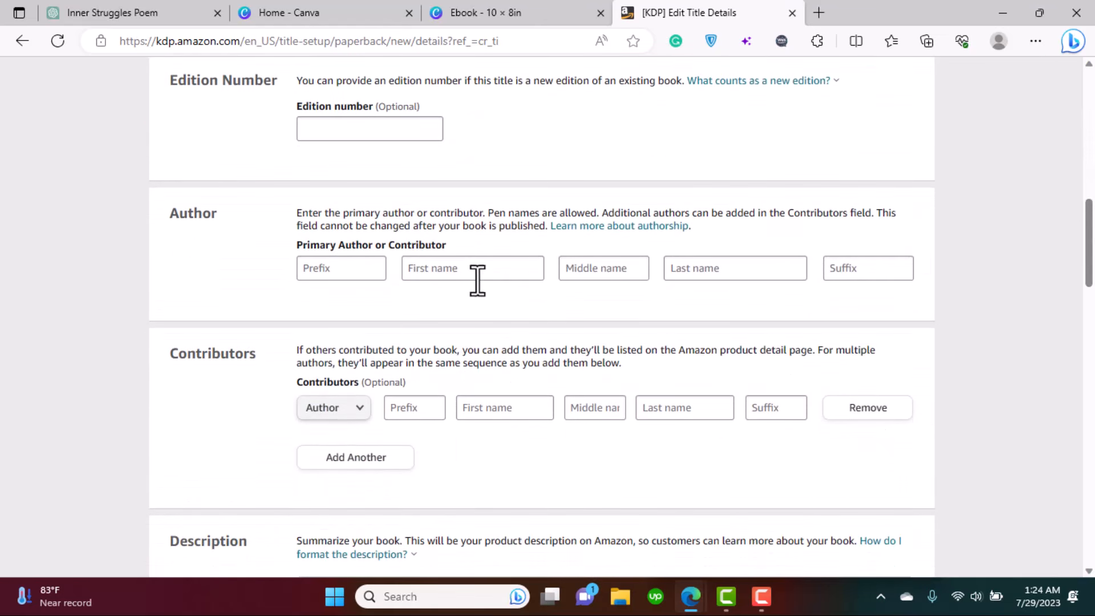
click(477, 269)
text(Sara)
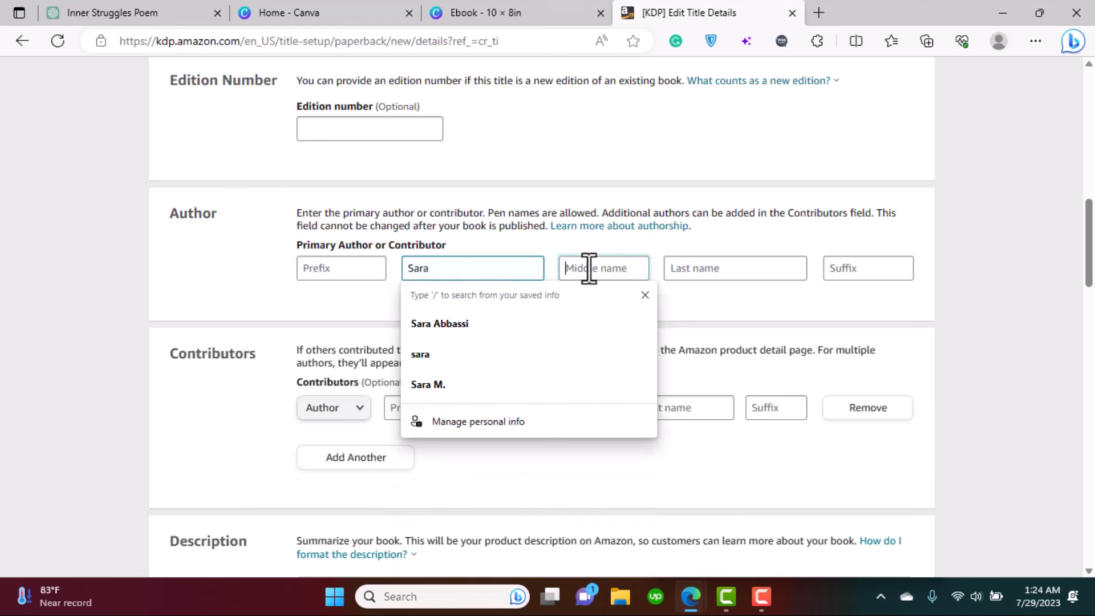
click(589, 269)
text(Abbassi)
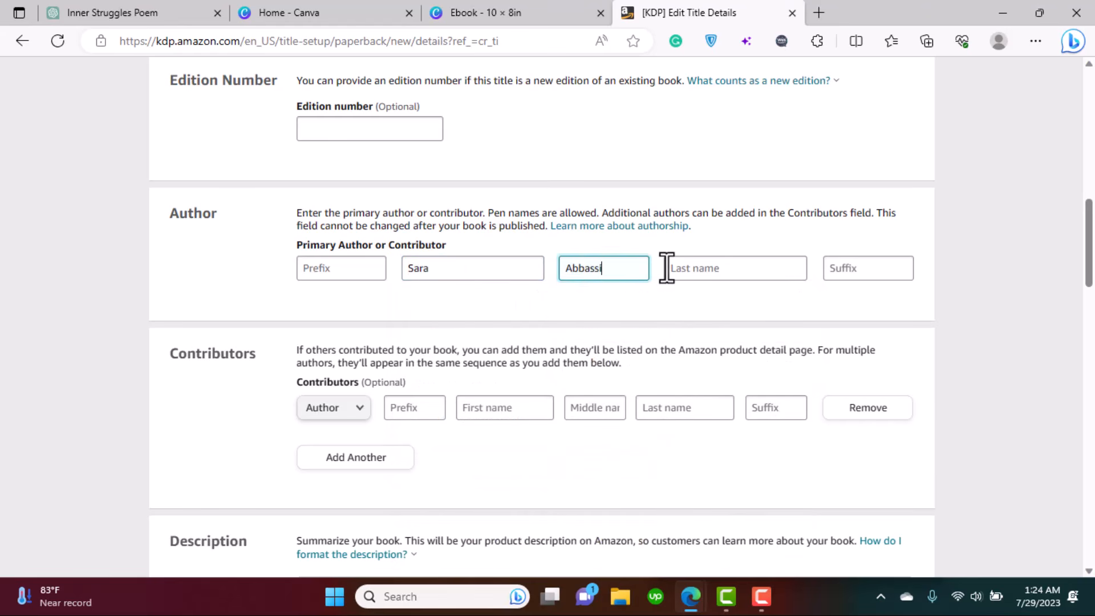
click(699, 261)
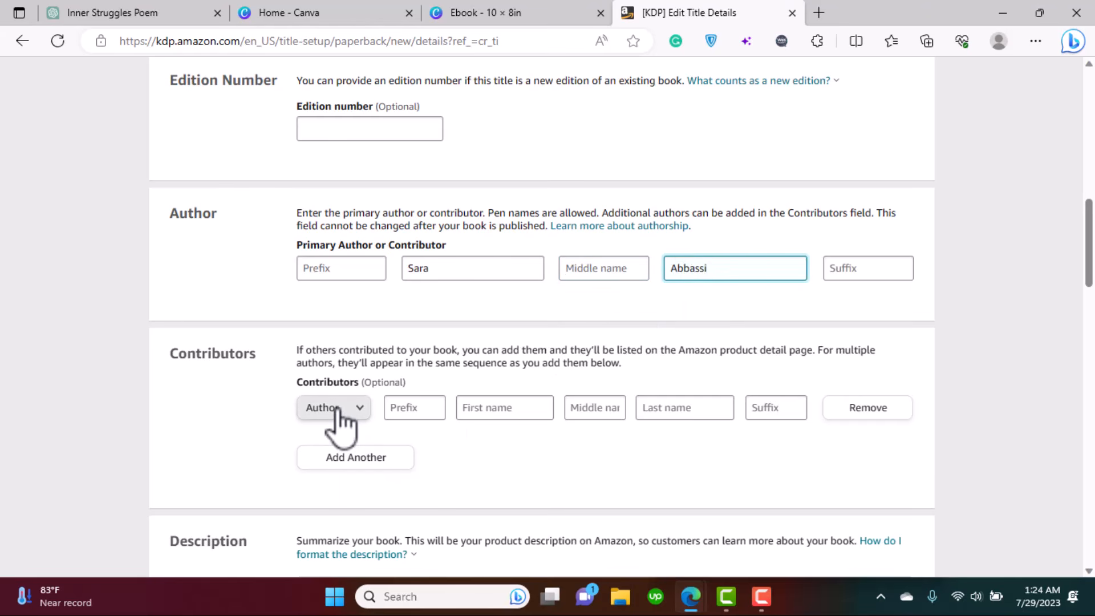
scroll(628, 370, down, 6)
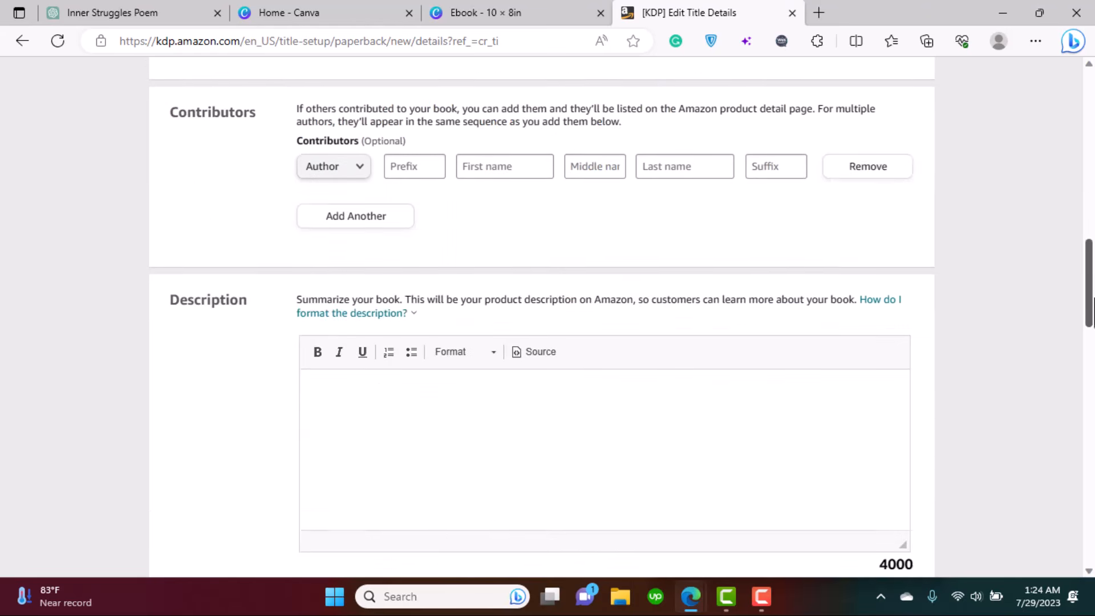
click(517, 327)
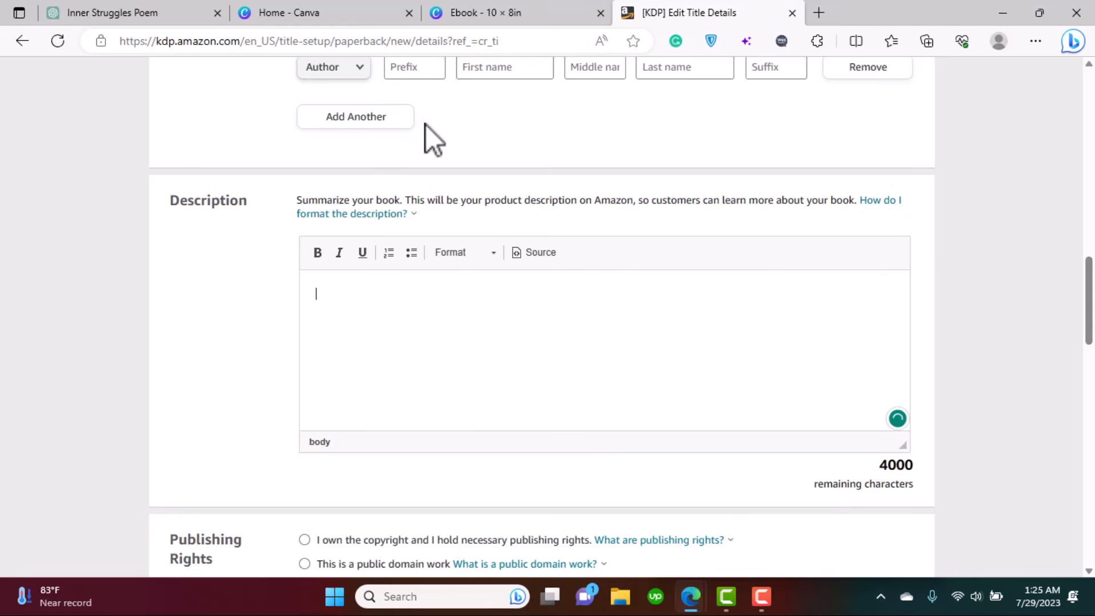
- In the Canva ebook design, select the entire back-cover blurb text to copy, then return to KDP
click(286, 12)
click(109, 12)
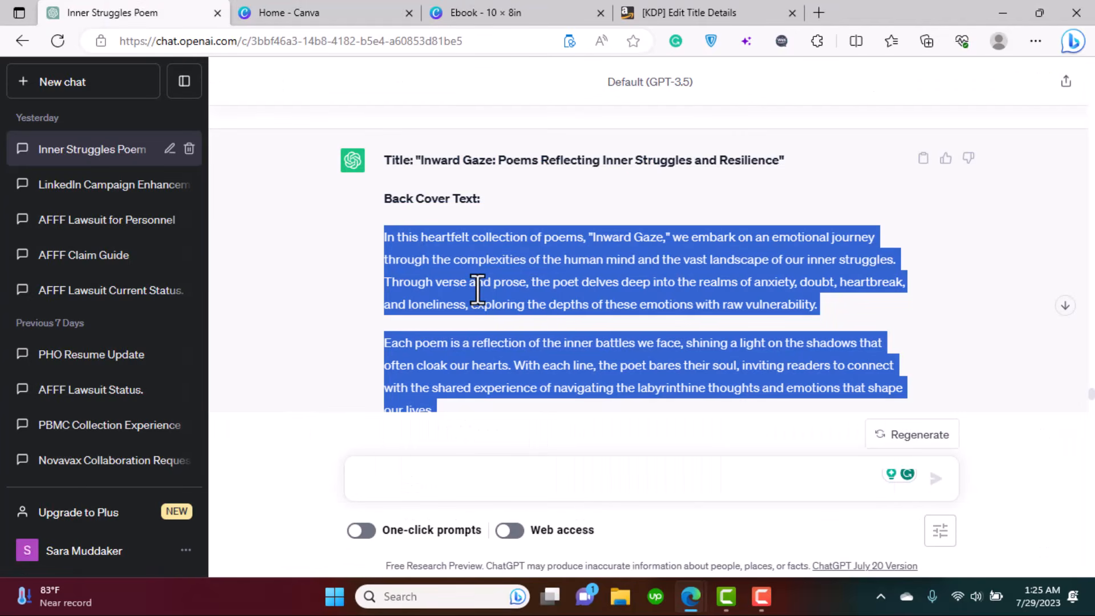
click(479, 12)
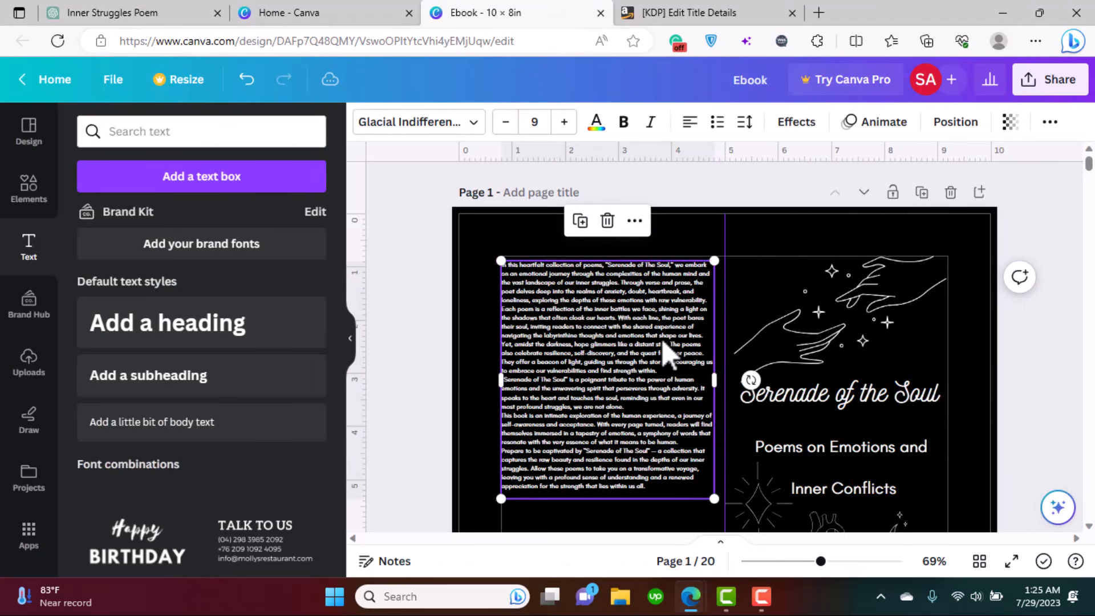
key(ctrl+a)
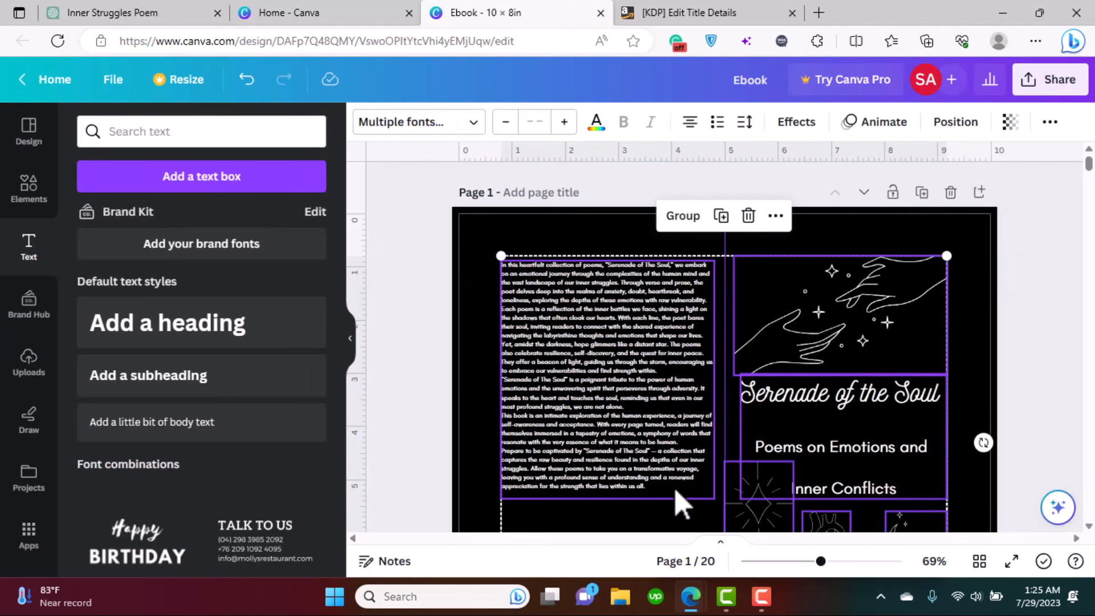
click(799, 237)
click(616, 386)
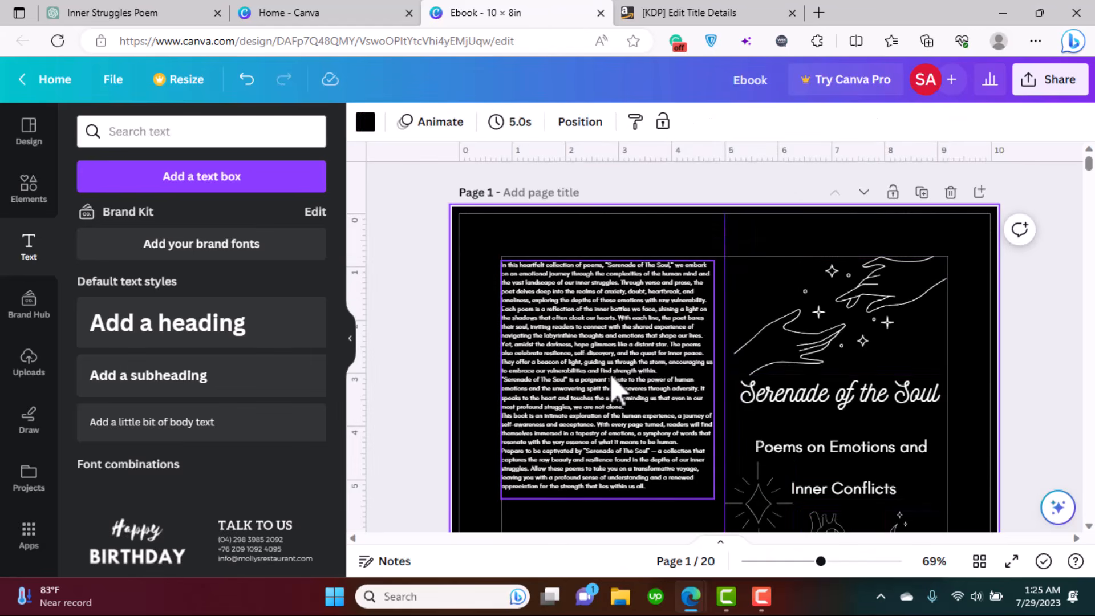
triple_click(612, 371)
key(ctrl+a)
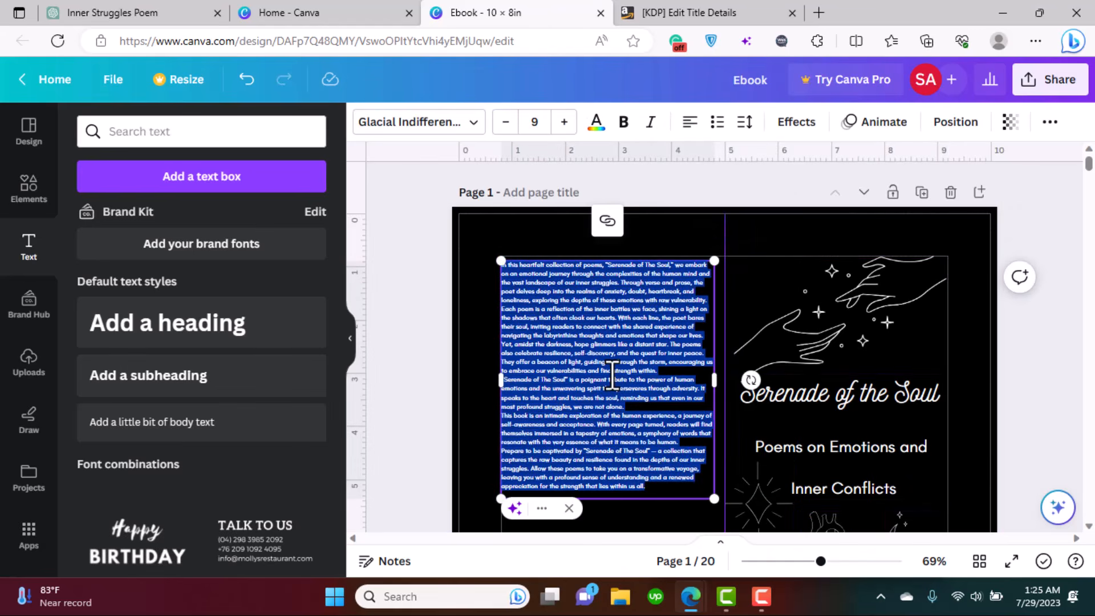
click(757, 13)
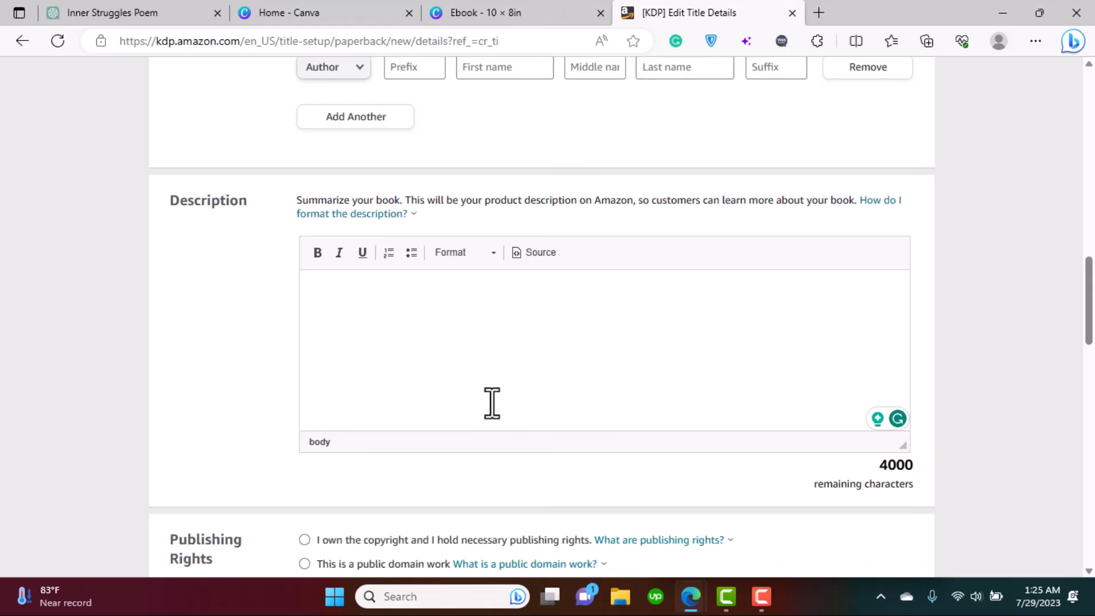
- Paste the blurb into the Description and accept Grammarly's 'and encouraging' correction
key(ctrl+v)
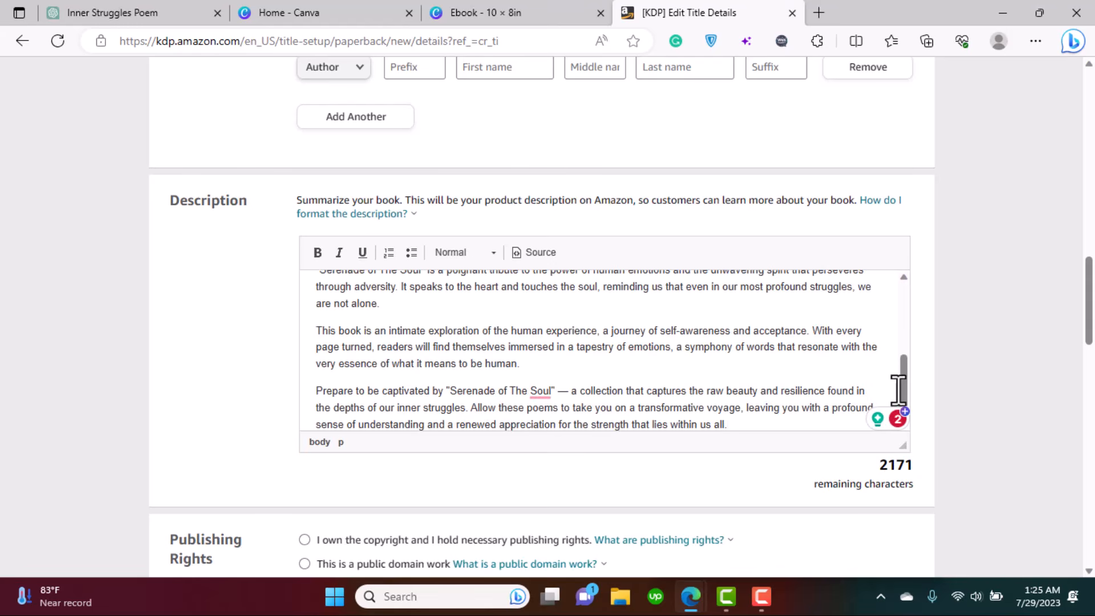
drag(904, 383, 892, 258)
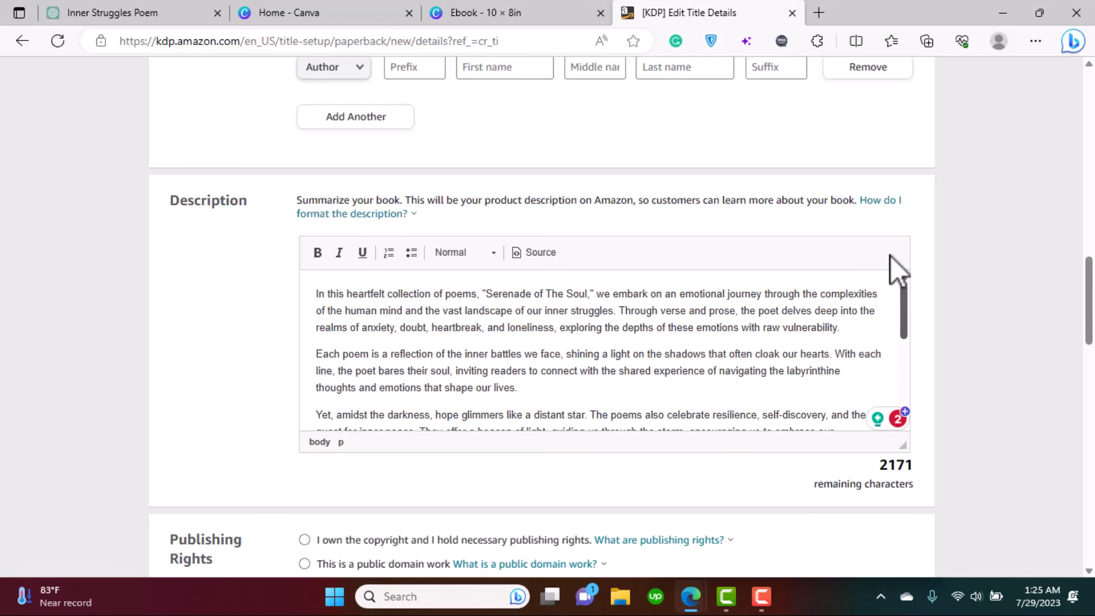
scroll(880, 337, down, 1)
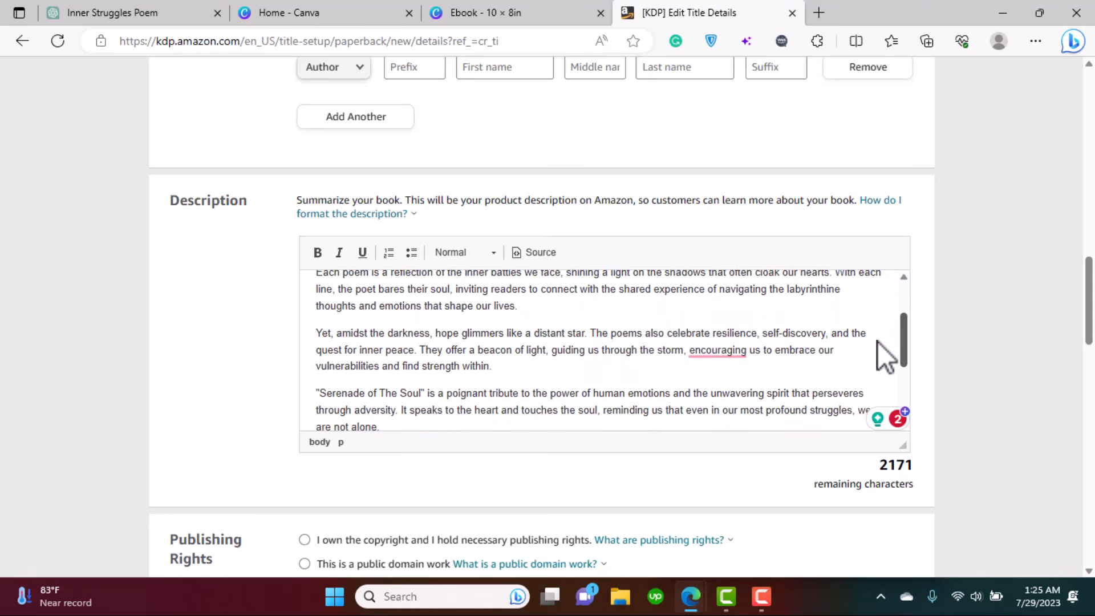
mouse_move(722, 350)
click(729, 388)
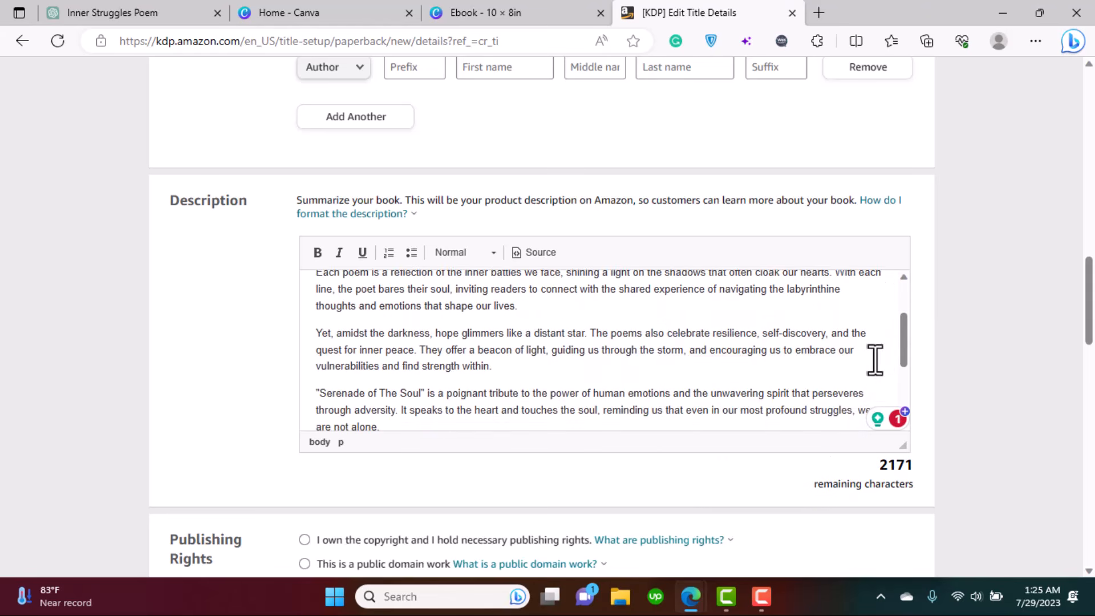
drag(905, 332, 904, 368)
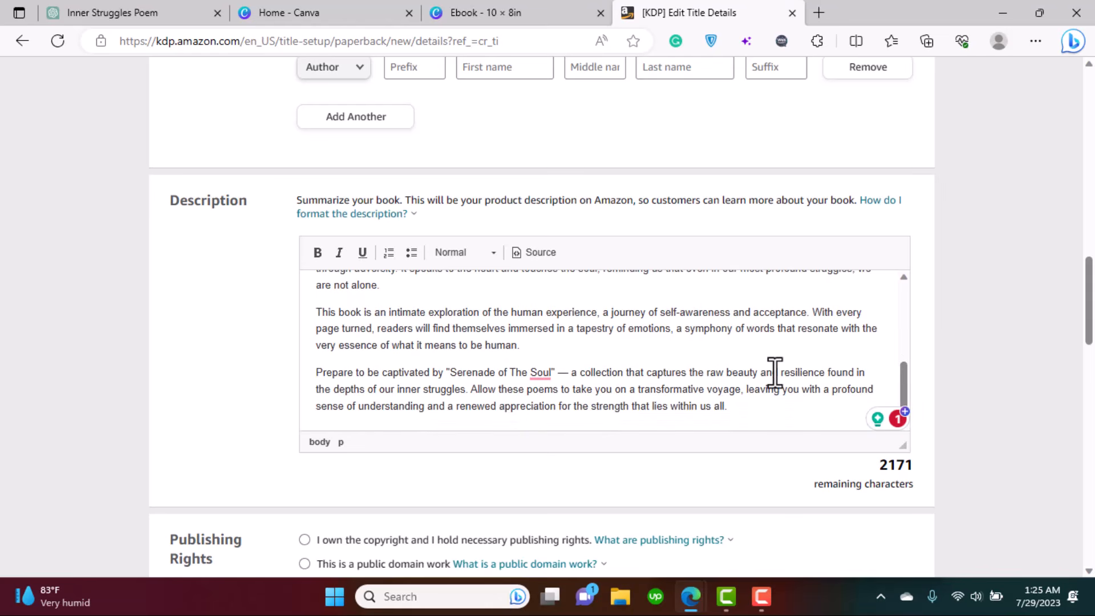
mouse_move(538, 376)
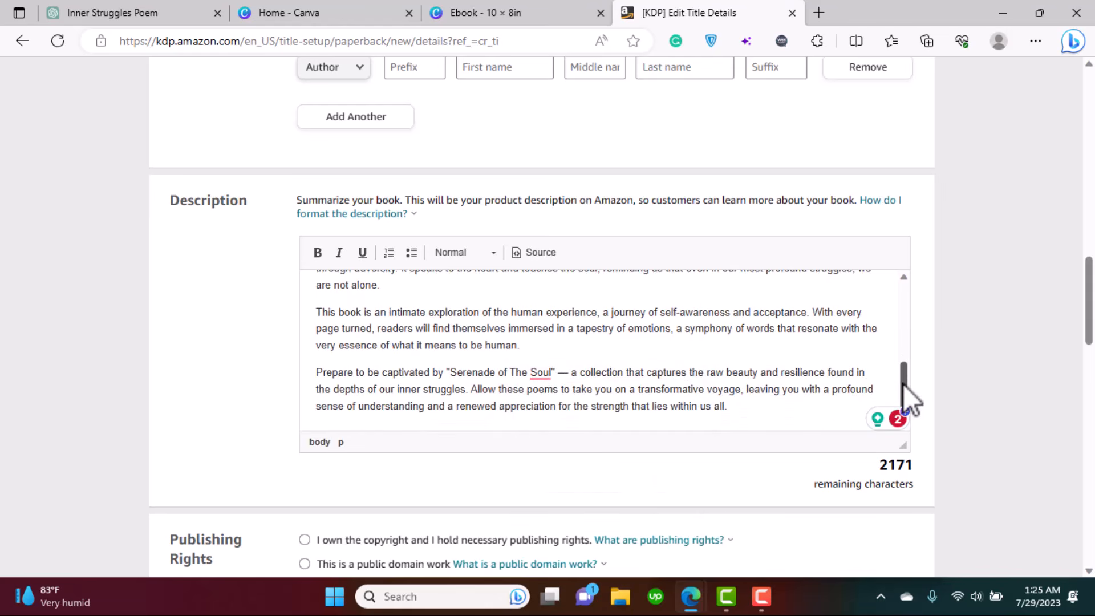
drag(906, 386, 921, 244)
scroll(556, 257, down, 5)
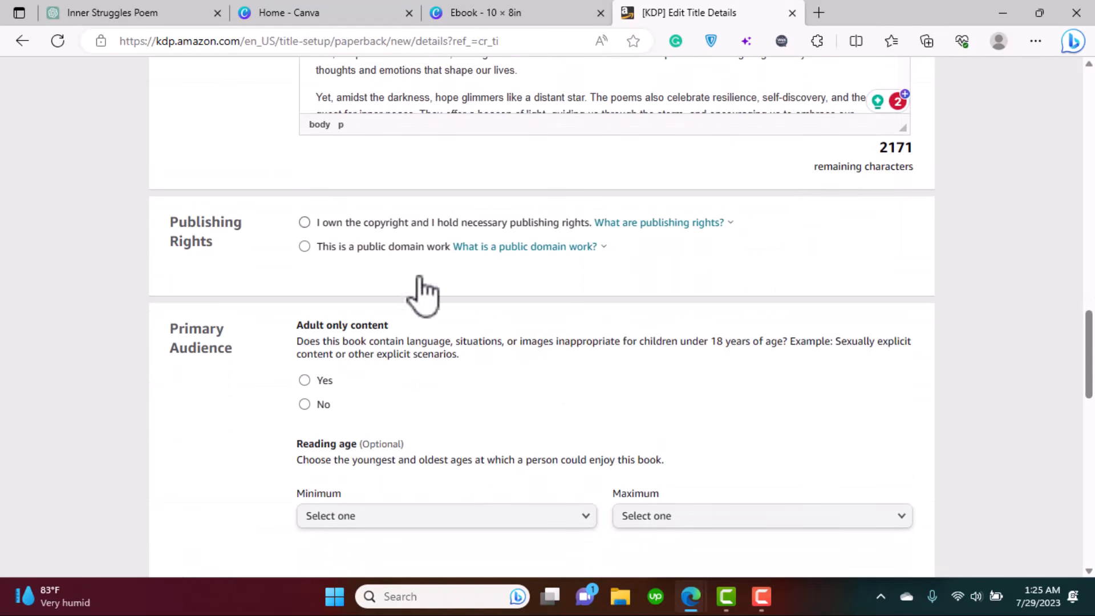
- Declare own copyright, no adult content, and a minimum reading age of 13
click(305, 222)
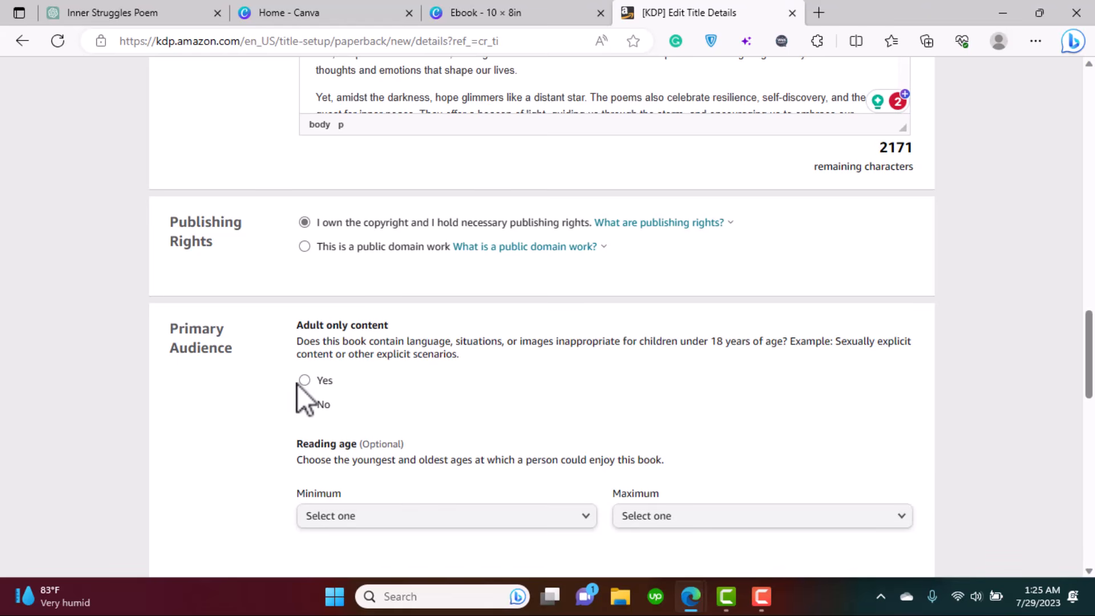
click(305, 405)
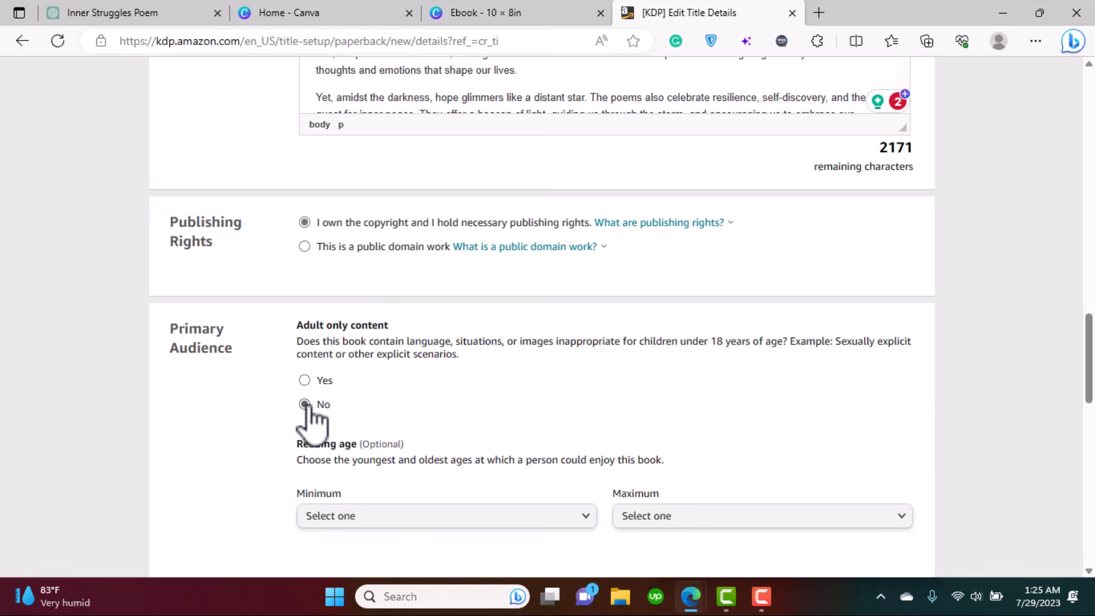
scroll(399, 323, down, 3)
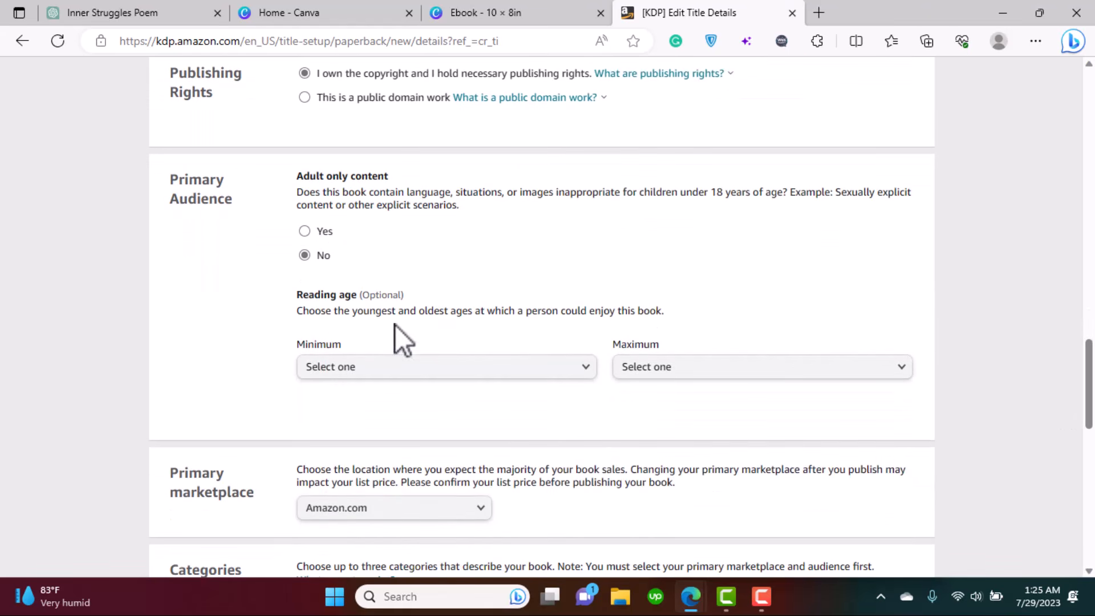
click(409, 370)
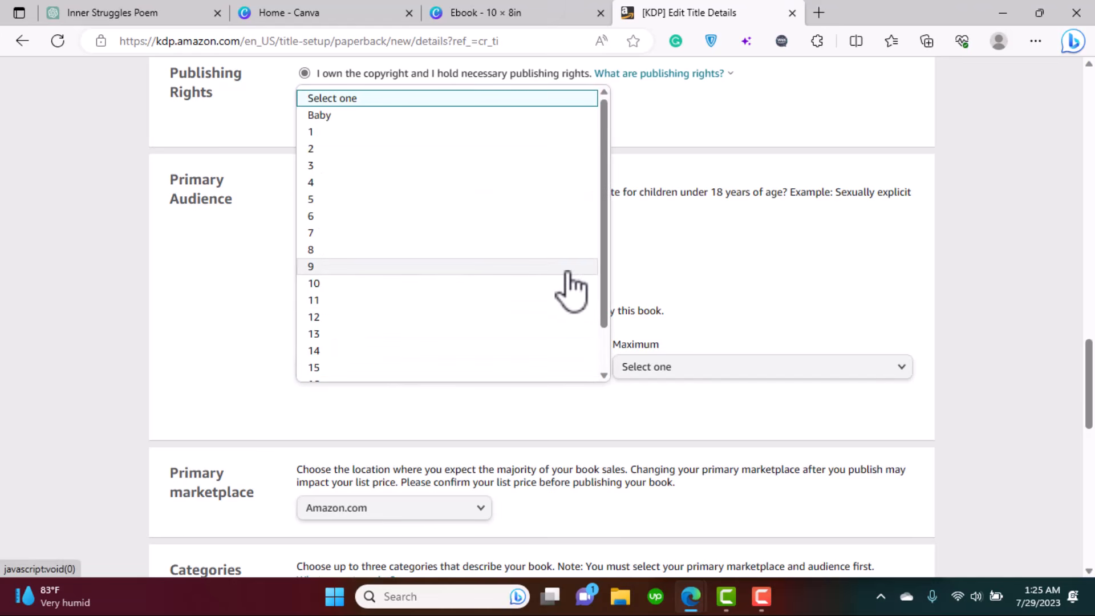
click(444, 336)
- Keep Amazon.com as the primary marketplace
drag(1093, 373, 1094, 417)
click(392, 254)
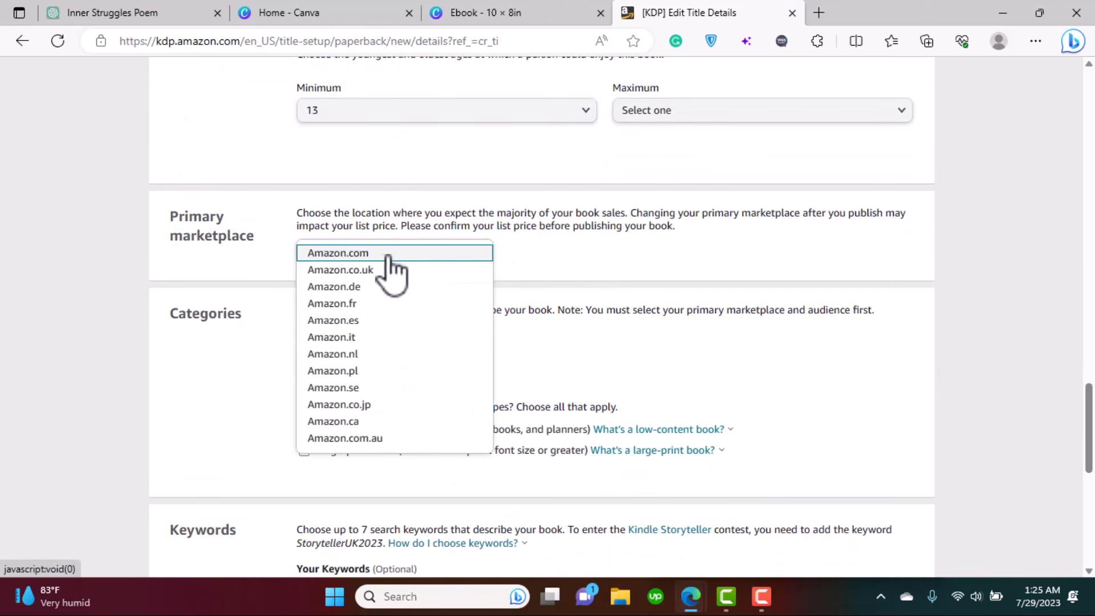
click(383, 255)
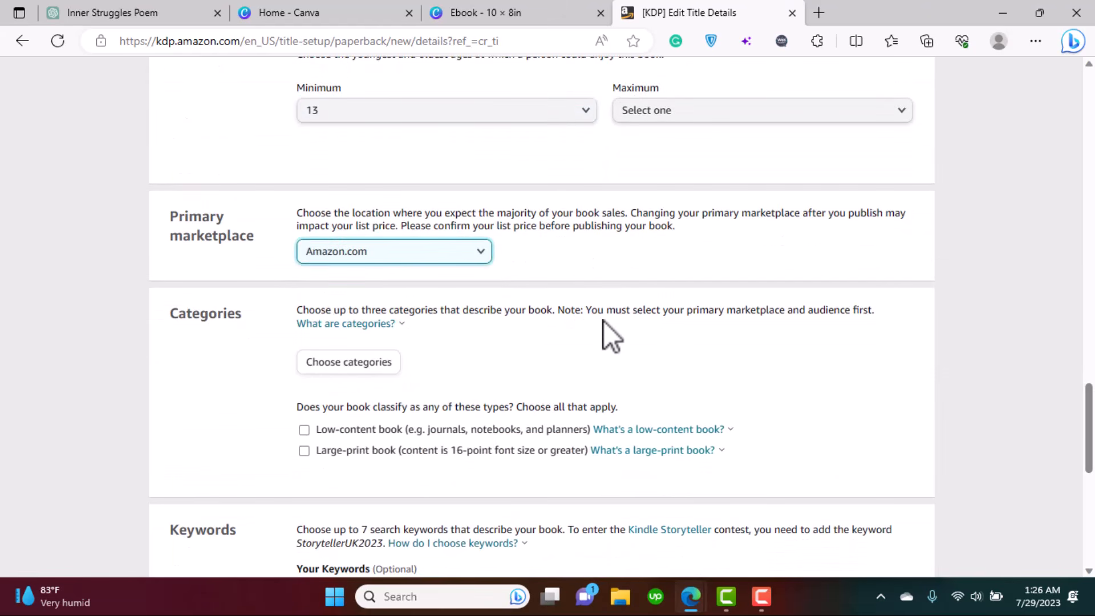
click(472, 260)
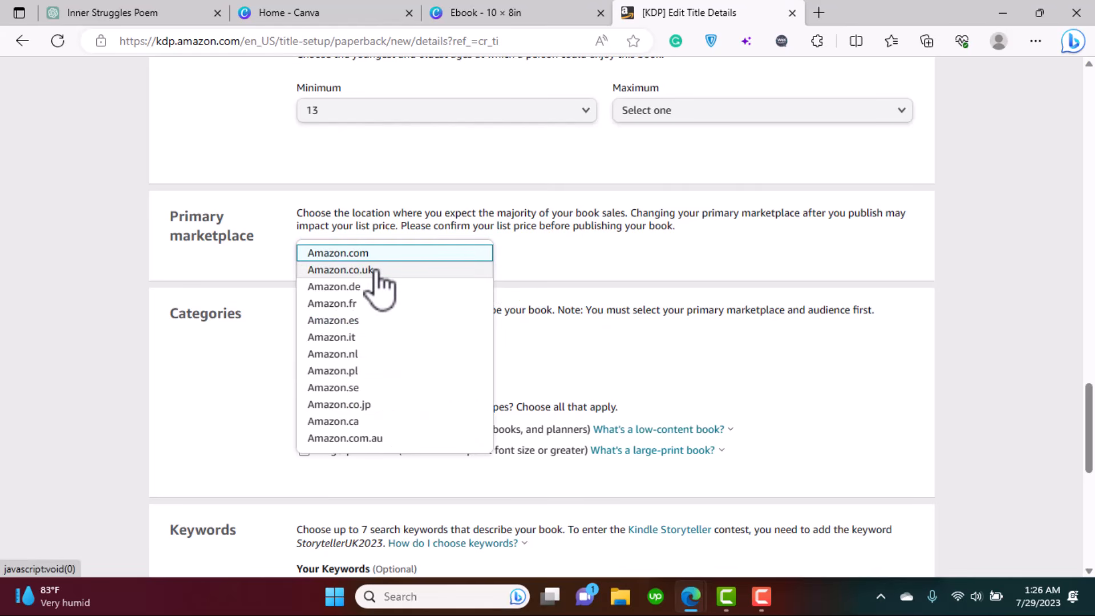
click(542, 254)
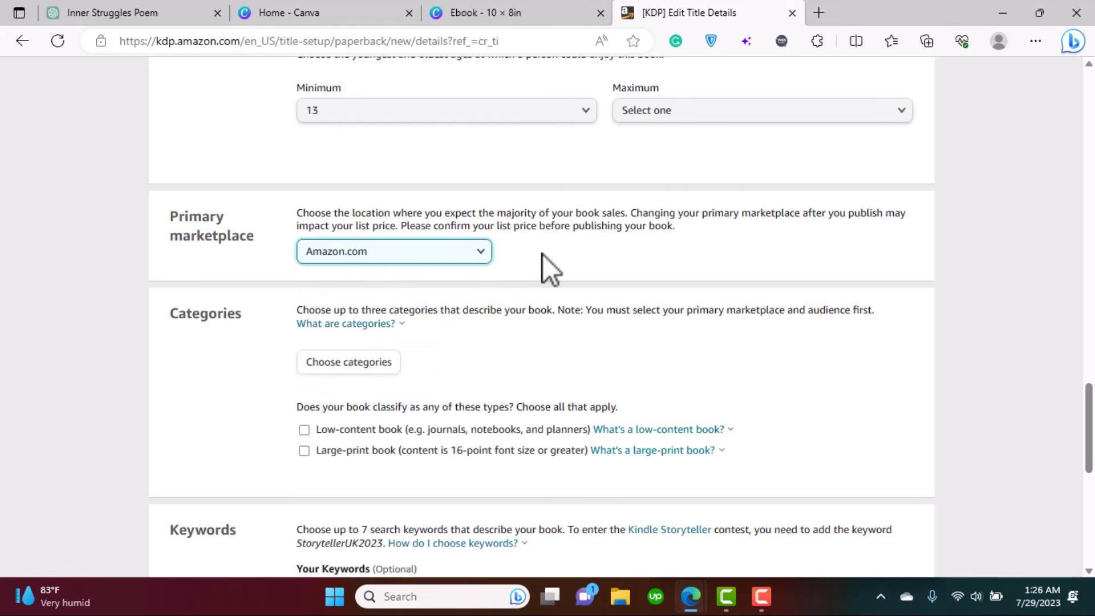
- Choose Literature & Fiction > Poetry in the category selector
click(334, 364)
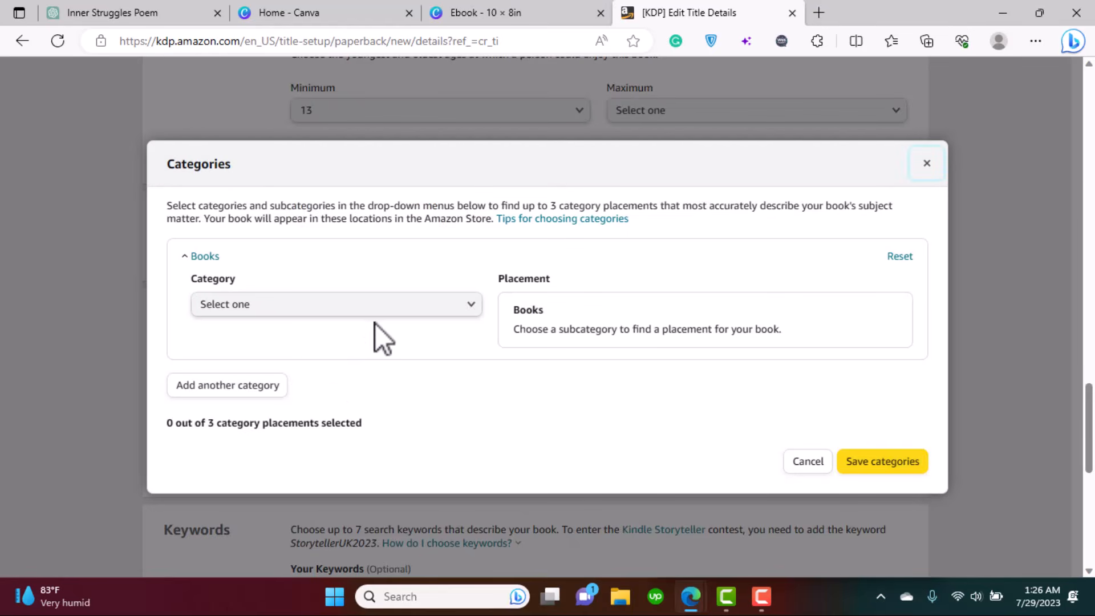
click(340, 305)
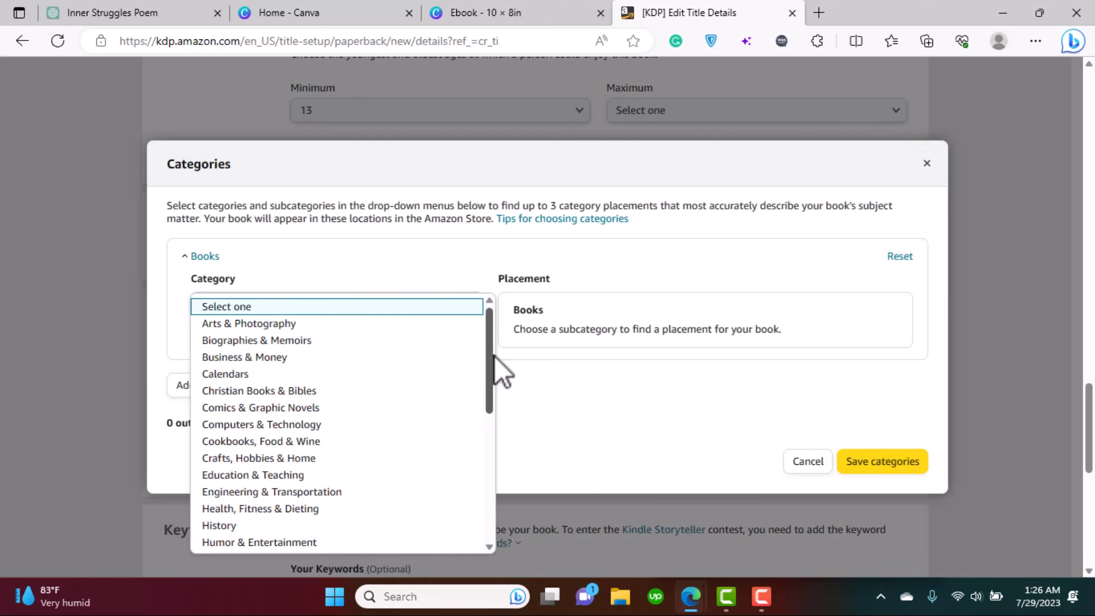
drag(492, 344, 484, 385)
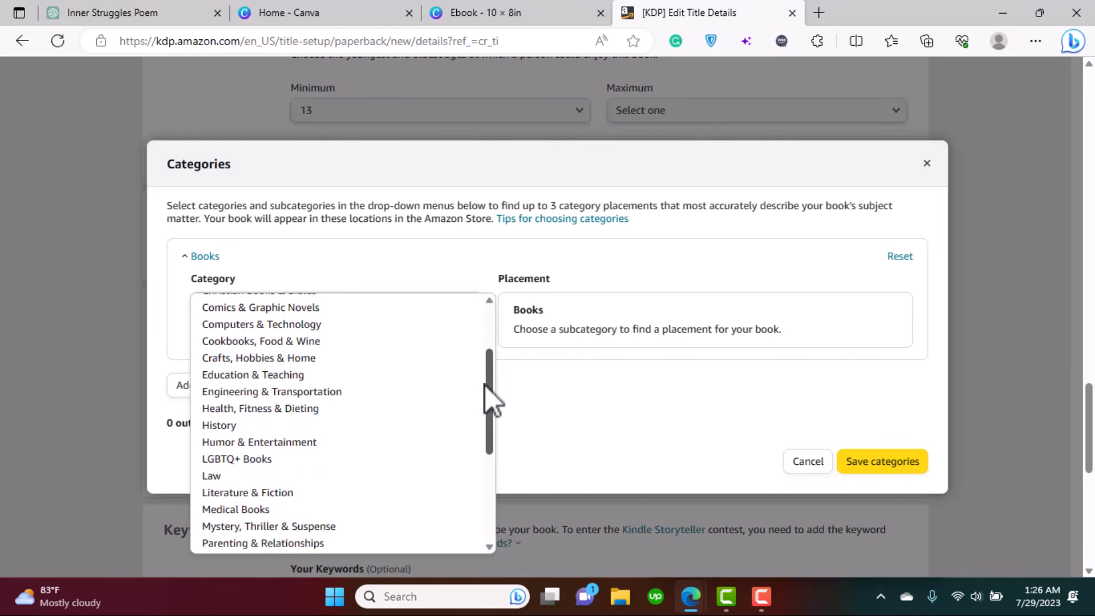
click(274, 493)
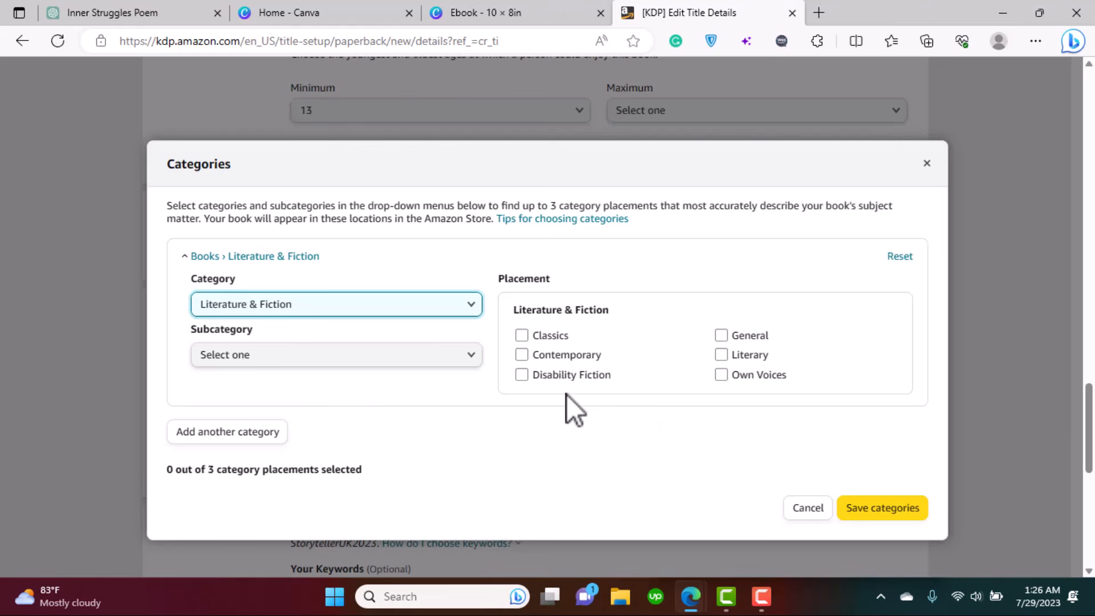
click(399, 358)
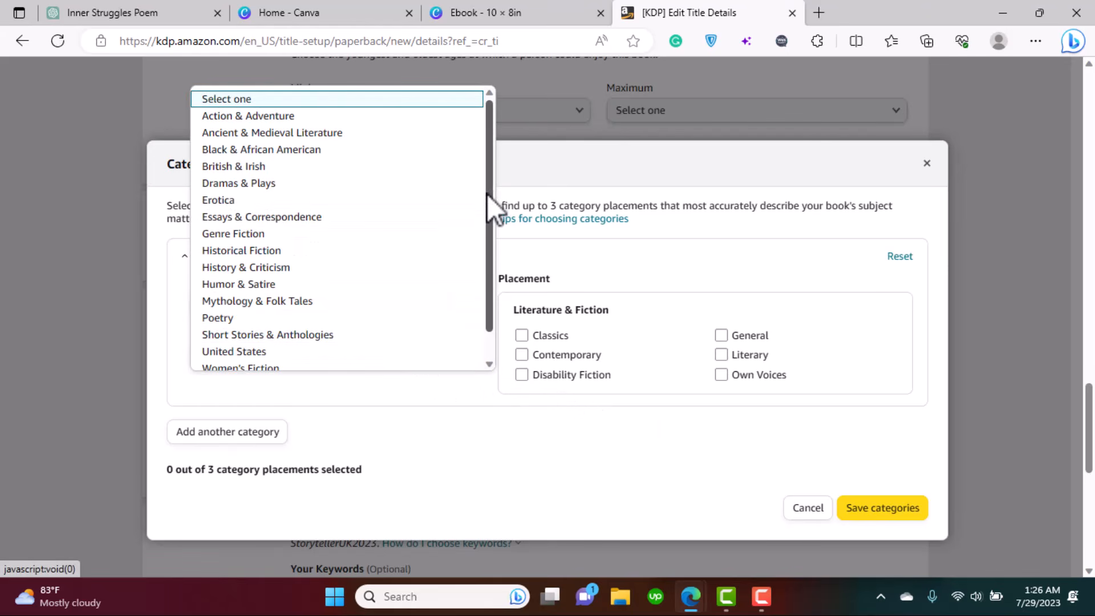
mouse_move(491, 137)
mouse_down()
mouse_move(492, 184)
mouse_move(481, 126)
mouse_up()
click(252, 314)
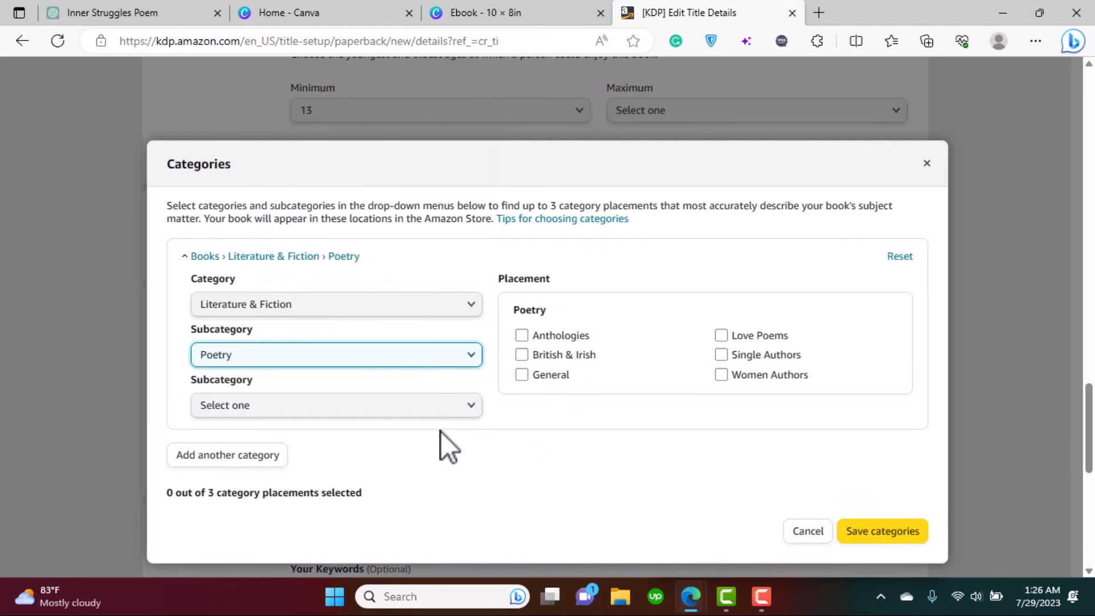
click(404, 414)
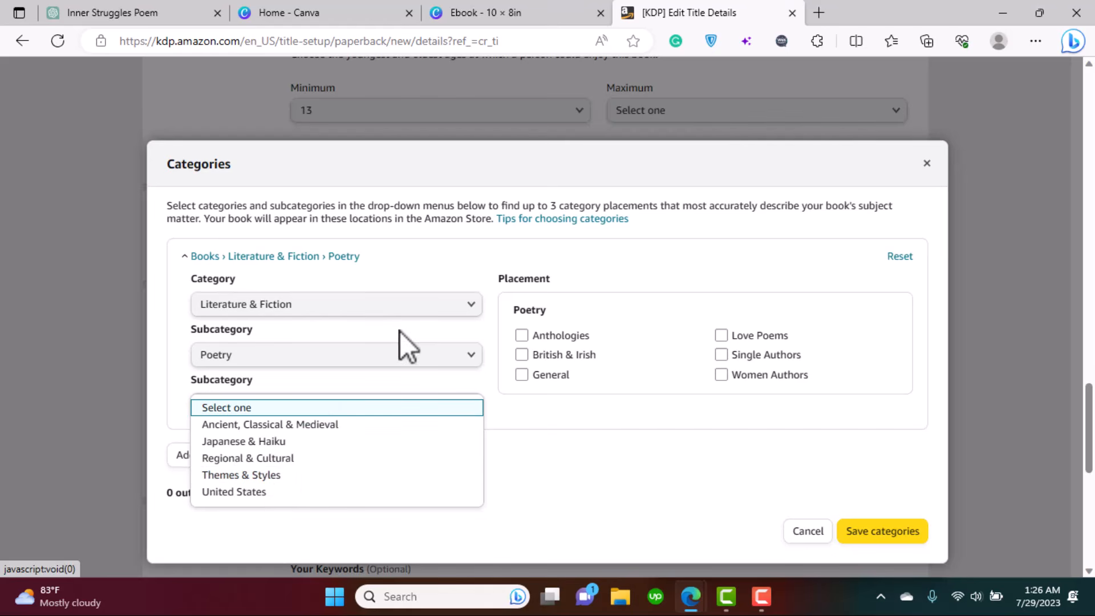
click(454, 388)
- Tick Love Poems, Women Authors and General as placements and save the categories
click(664, 471)
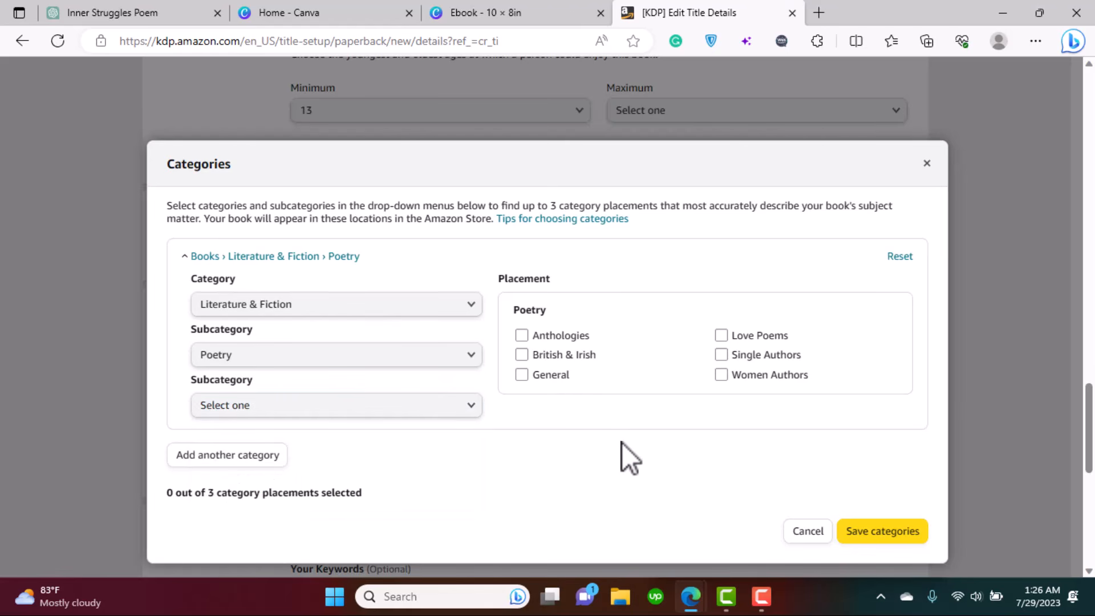
click(721, 335)
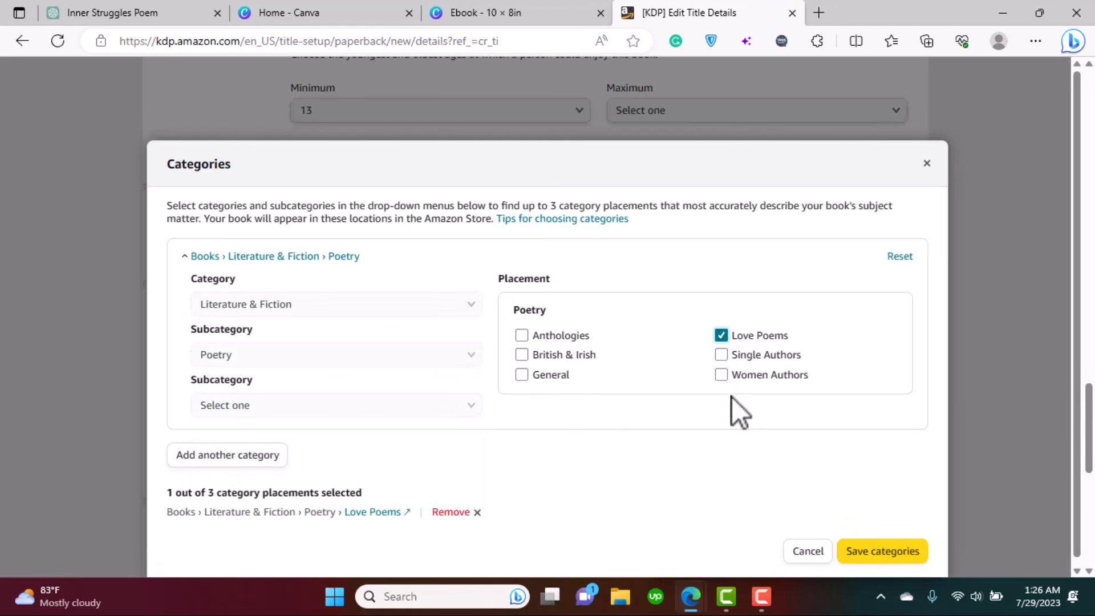
click(721, 375)
click(521, 375)
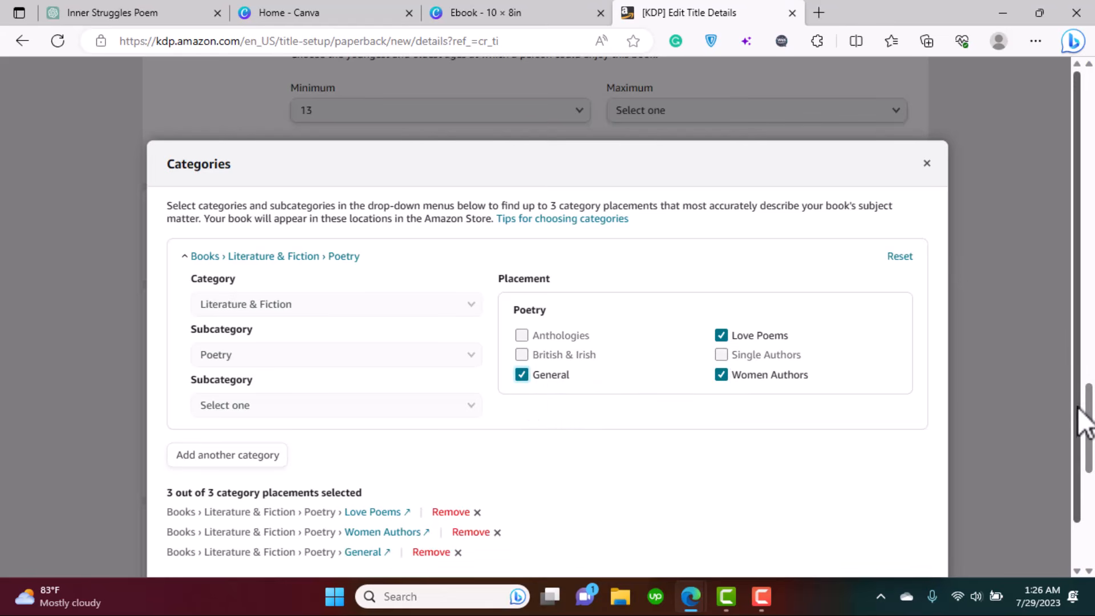
scroll(1085, 415, down, 1)
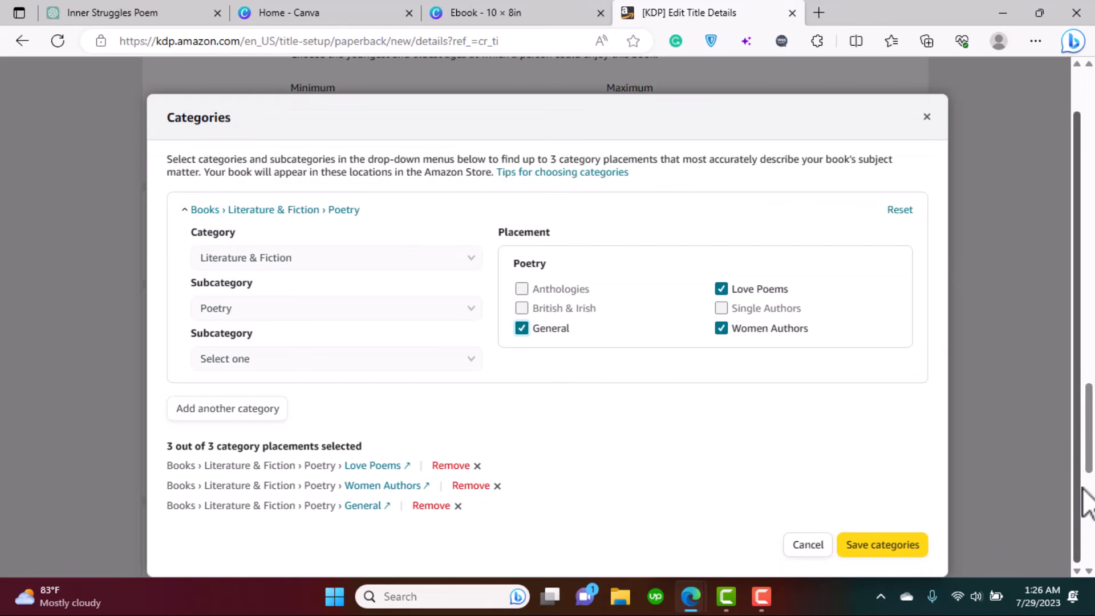
click(866, 548)
- Fill the first keyword boxes with entries starting 'Hea', 'Love Poems' and 'Co'
scroll(1083, 440, down, 5)
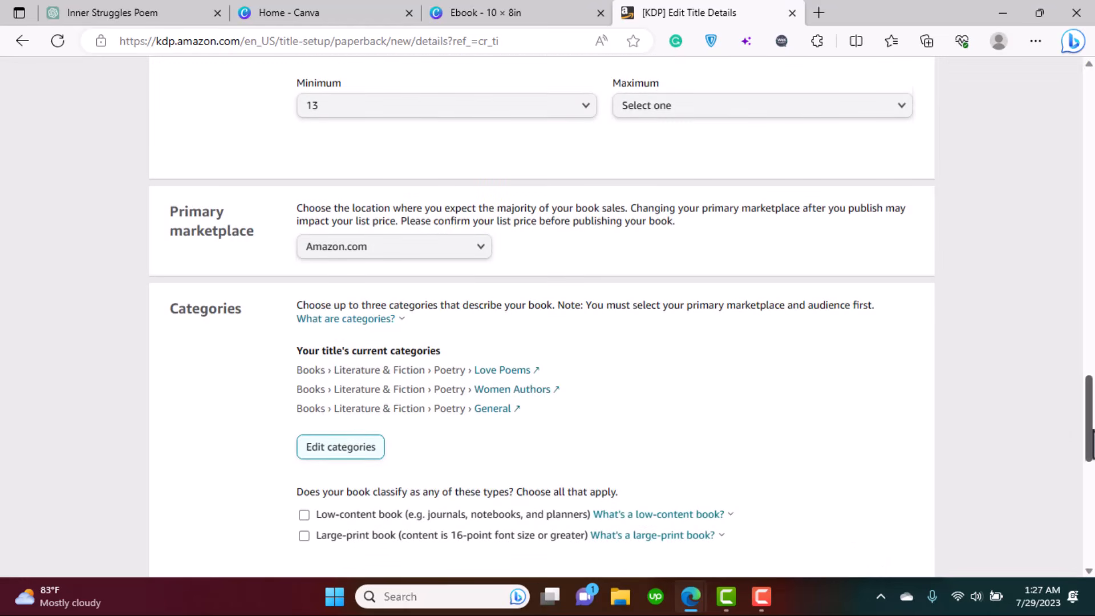
scroll(1092, 490, down, 1)
click(500, 302)
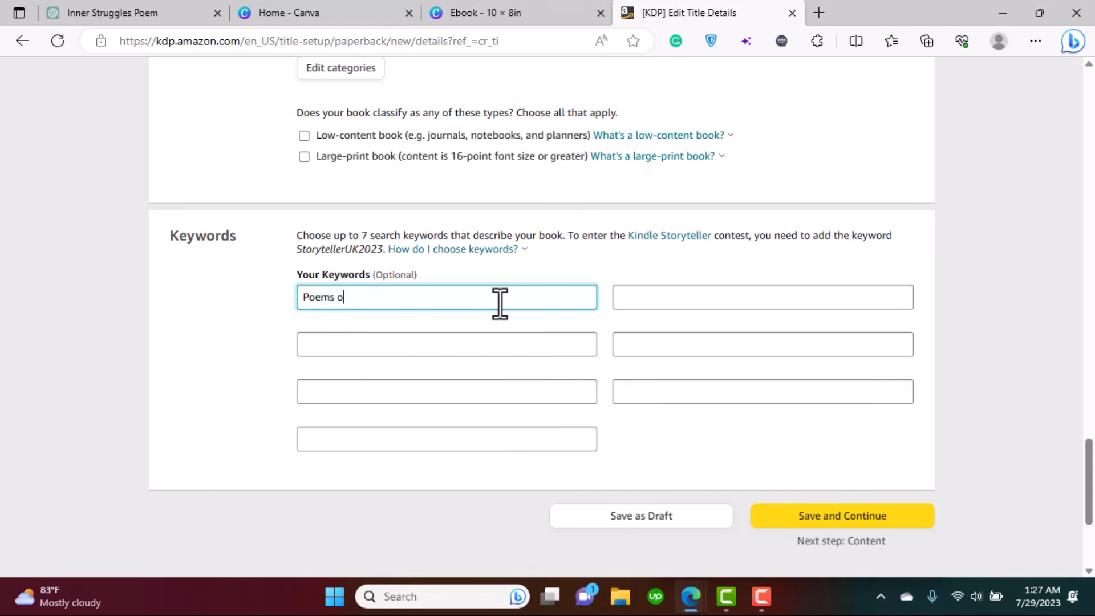
click(477, 342)
text(Heartbreak poems)
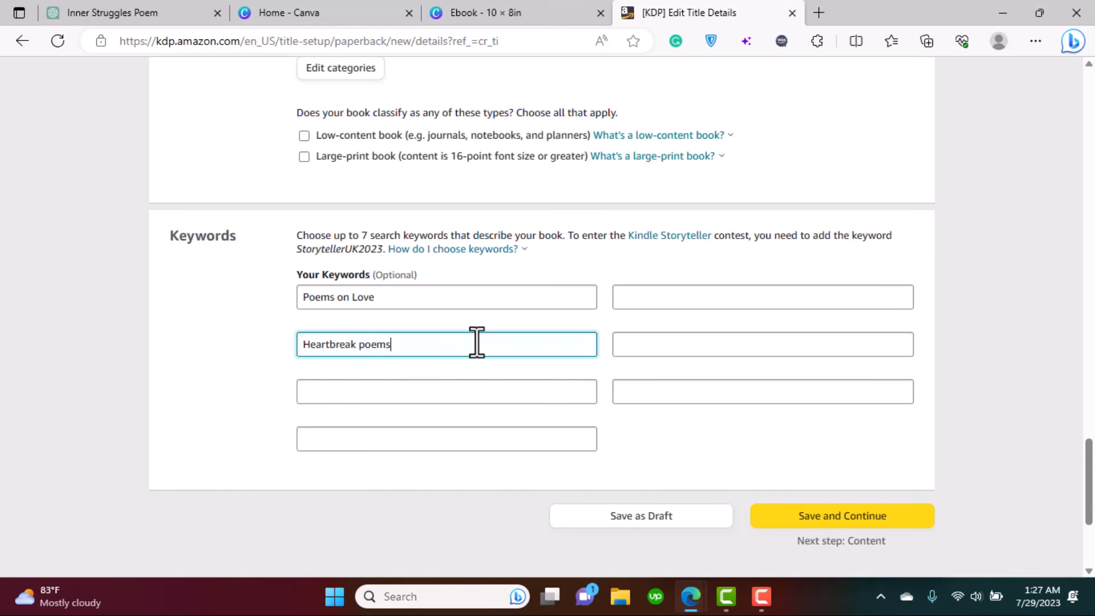
click(461, 390)
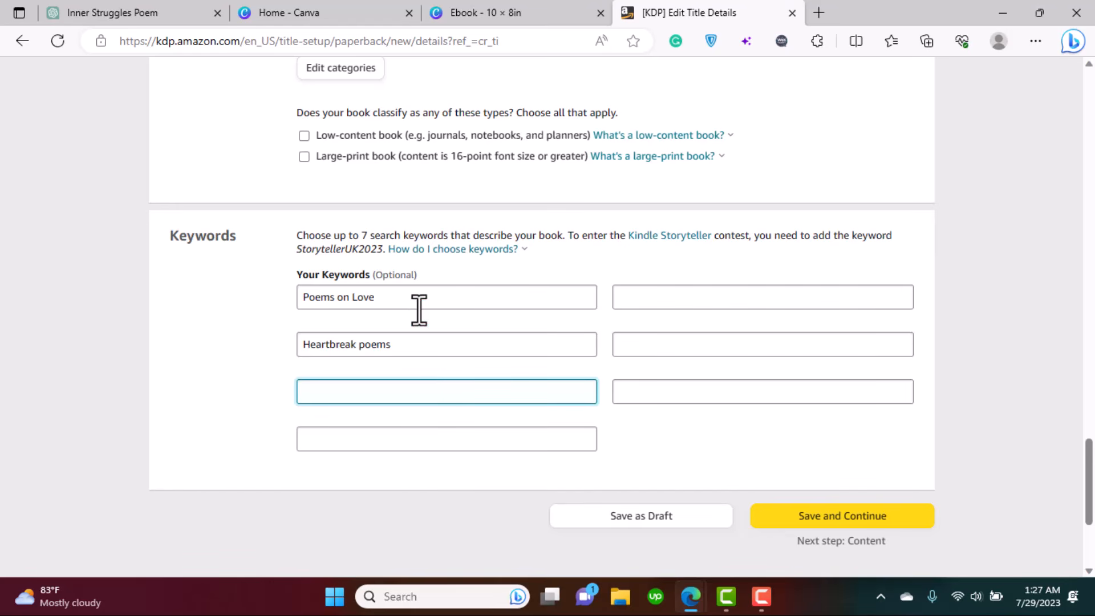
text(Love Poems)
click(514, 439)
text(Collection of Poems)
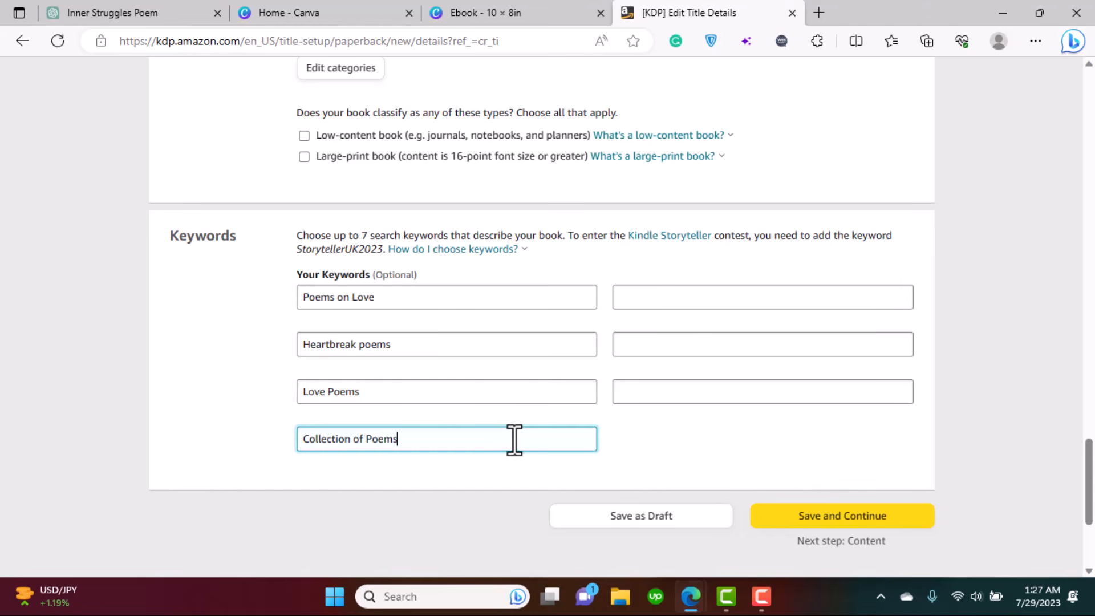
- Add keywords 'Poems about inner struggles', 'Poems on Anxiety' and 'Poems on romance'
click(649, 305)
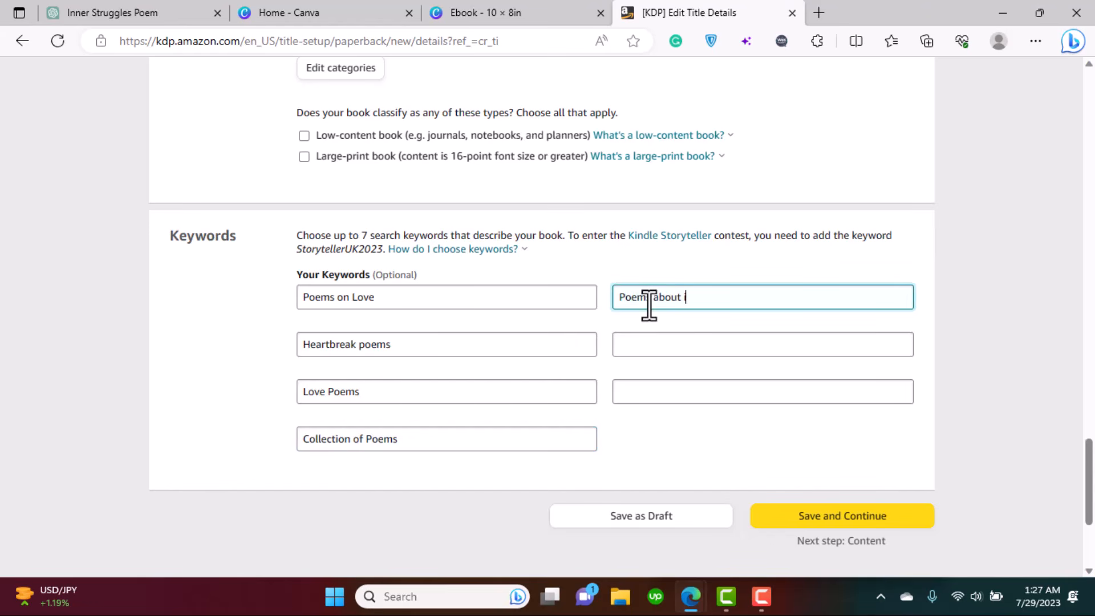
text(Poems about inner struggles)
click(649, 347)
text(Poems on Anxiety)
click(677, 403)
text(Poems on romance)
- Set the maximum reading age to 18+ and save the paperback details
click(801, 513)
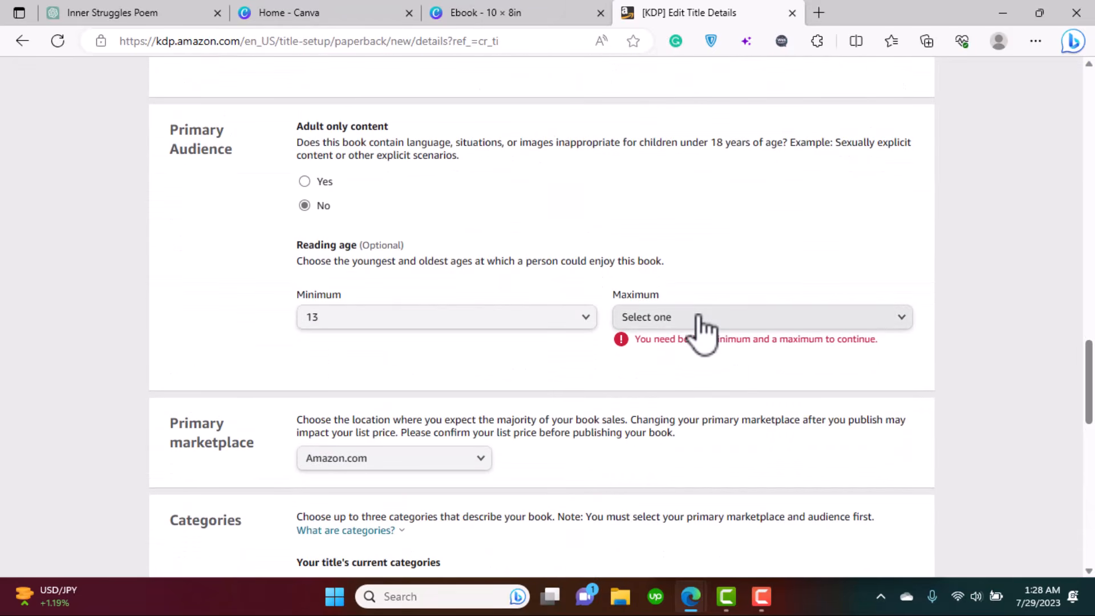
click(697, 318)
click(679, 420)
drag(1088, 399, 1092, 516)
click(879, 282)
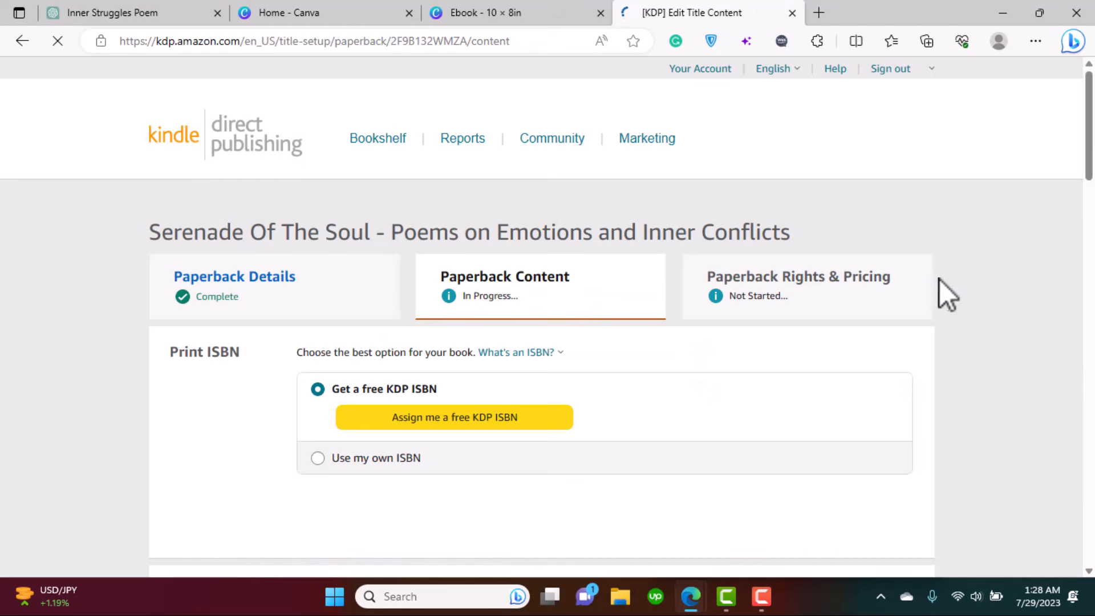
- Set the paperback publication date to July 28, 2023 using the calendar
scroll(279, 221, down, 2)
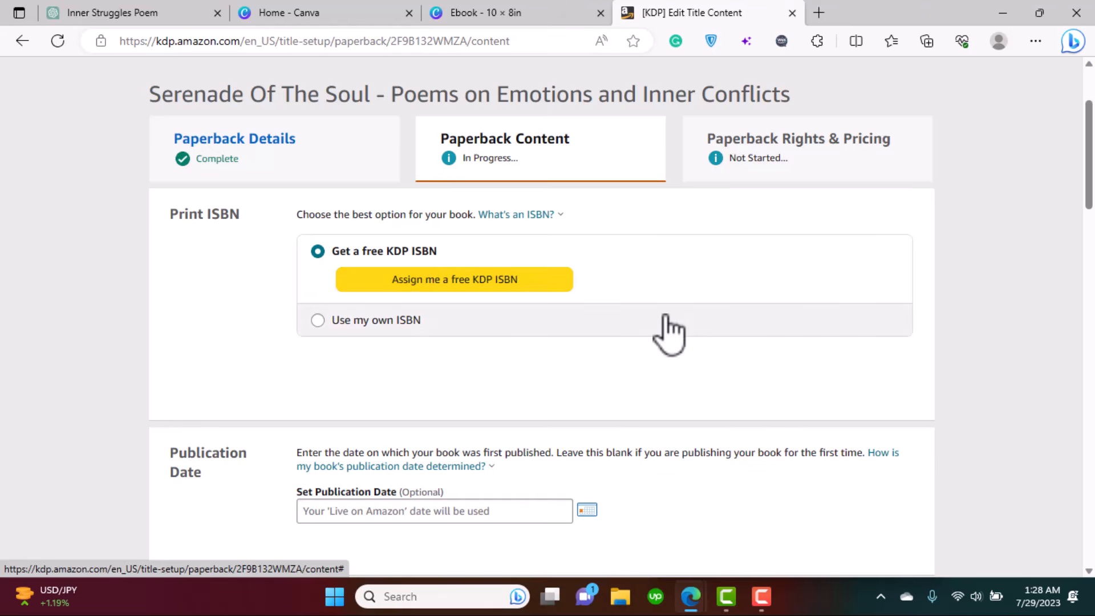
scroll(665, 333, down, 1)
scroll(622, 317, down, 1)
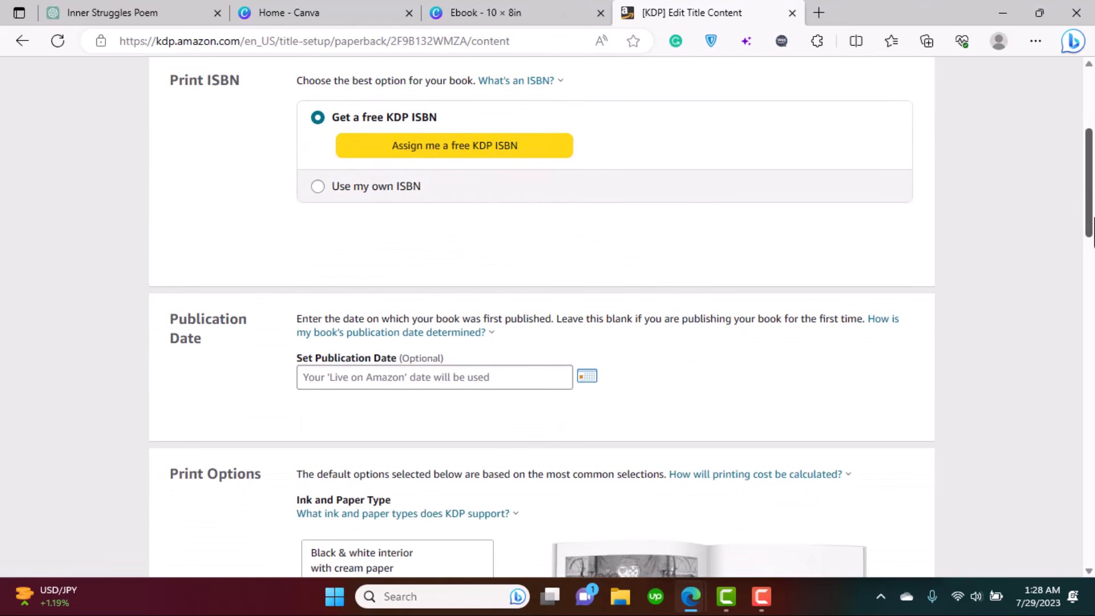
scroll(702, 300, down, 2)
click(578, 279)
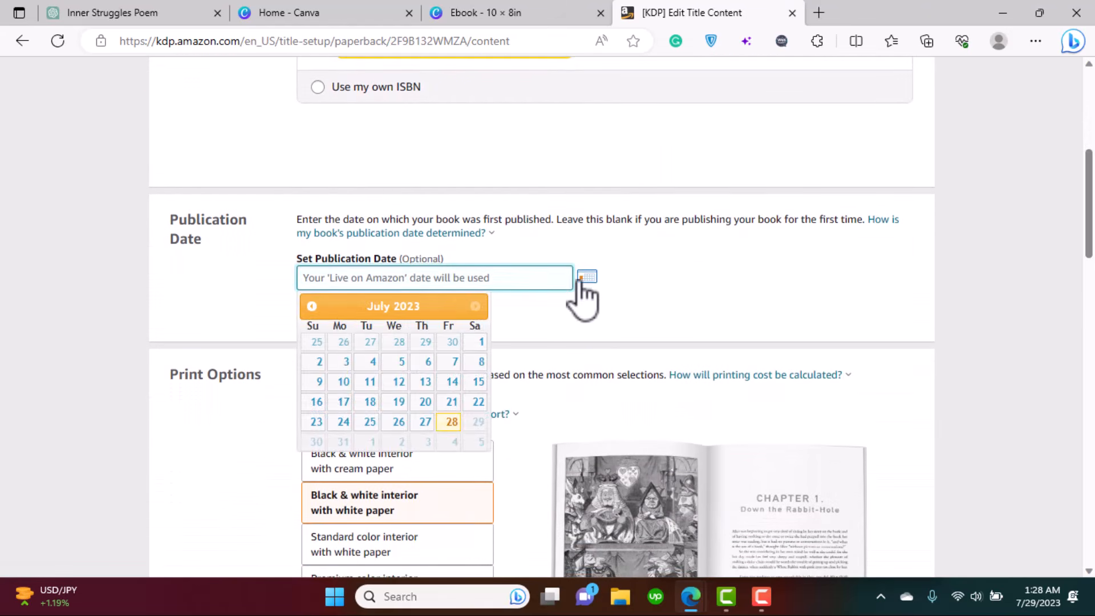
click(450, 422)
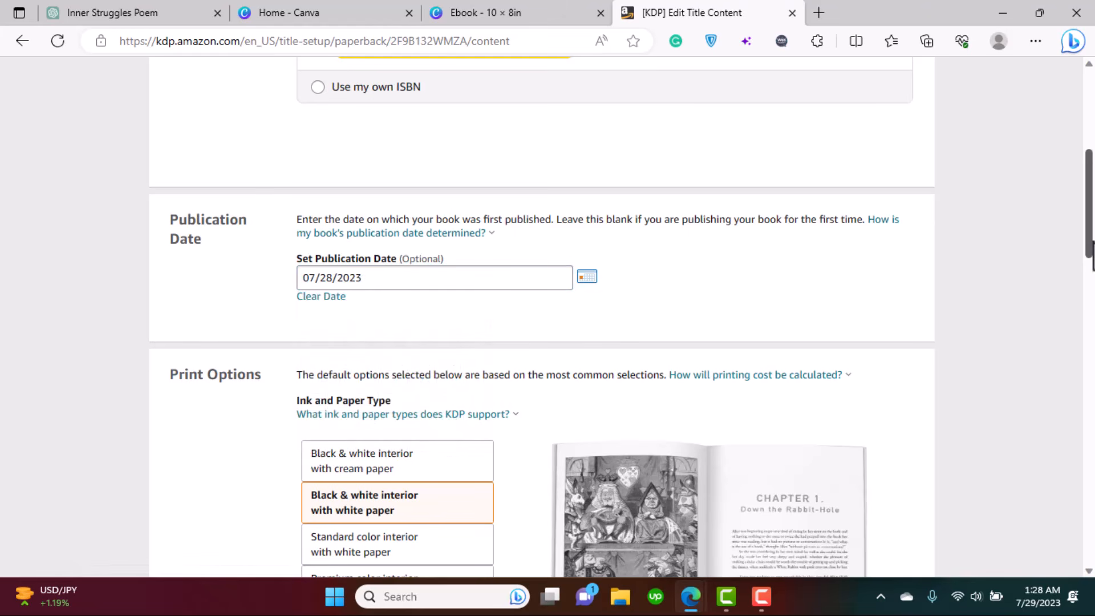
- Change the trim size to 5 x 8 in and select Bleed (PDF only)
scroll(425, 274, down, 4)
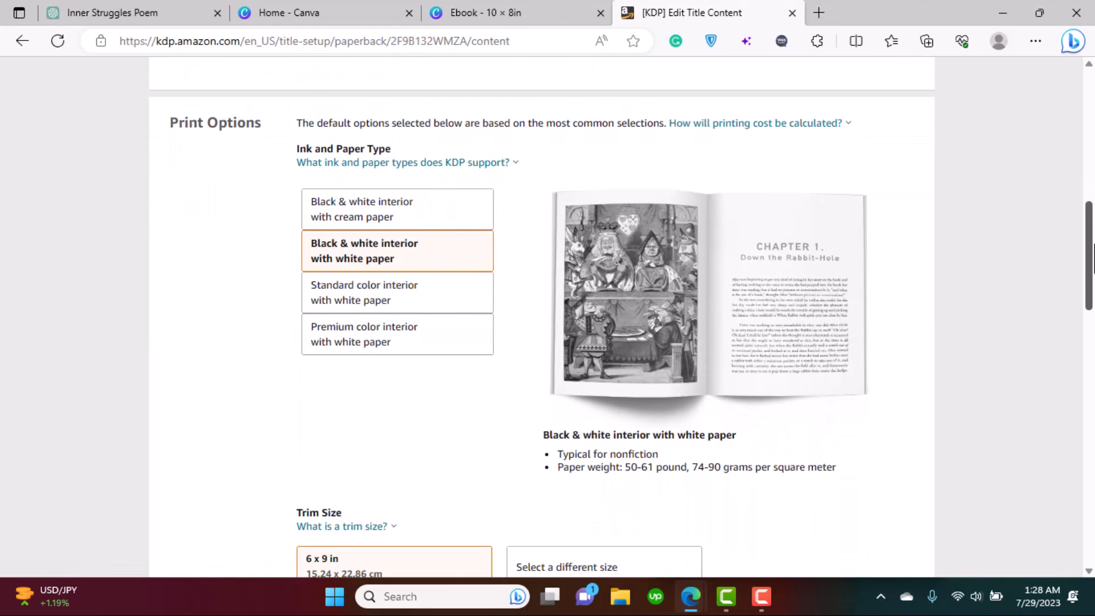
drag(1094, 262, 1094, 243)
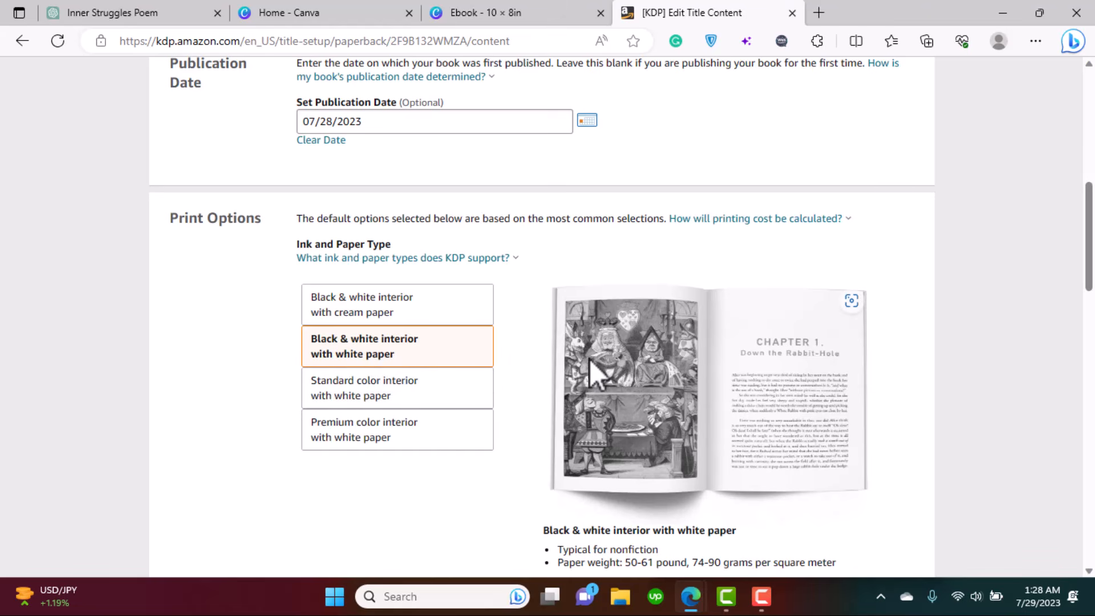
click(1093, 339)
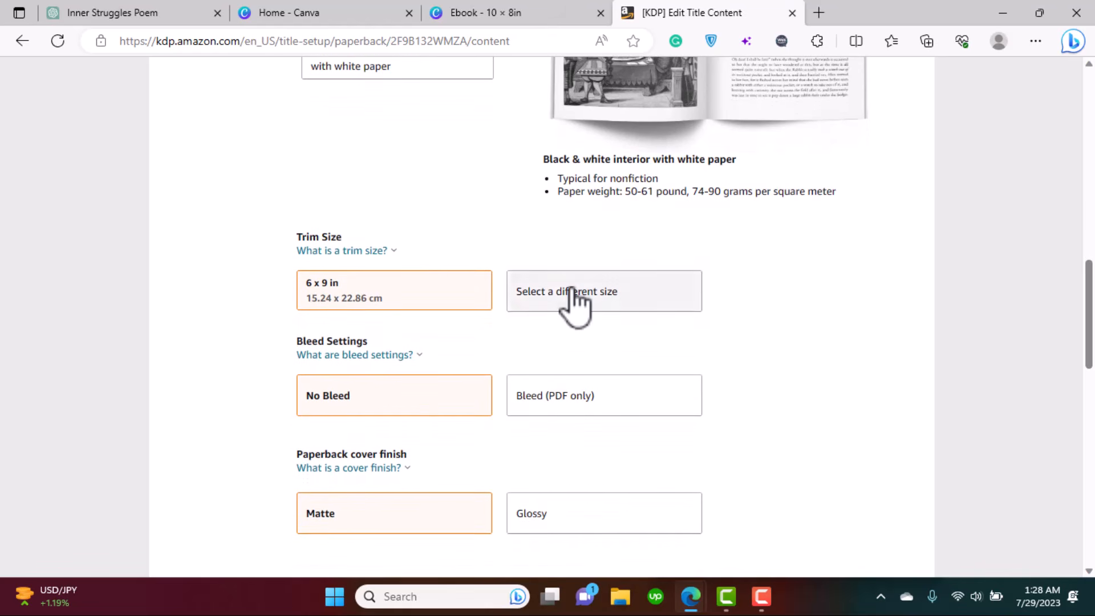
click(605, 298)
click(358, 208)
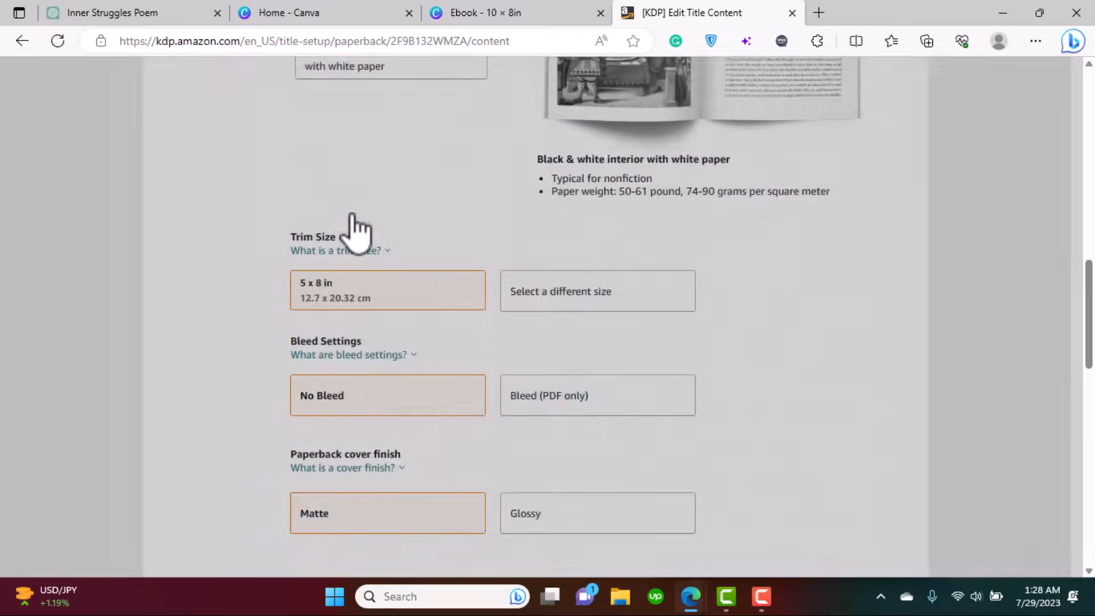
click(551, 402)
- Read the cover finish explanation, keeping the Matte cover finish
scroll(665, 338, down, 2)
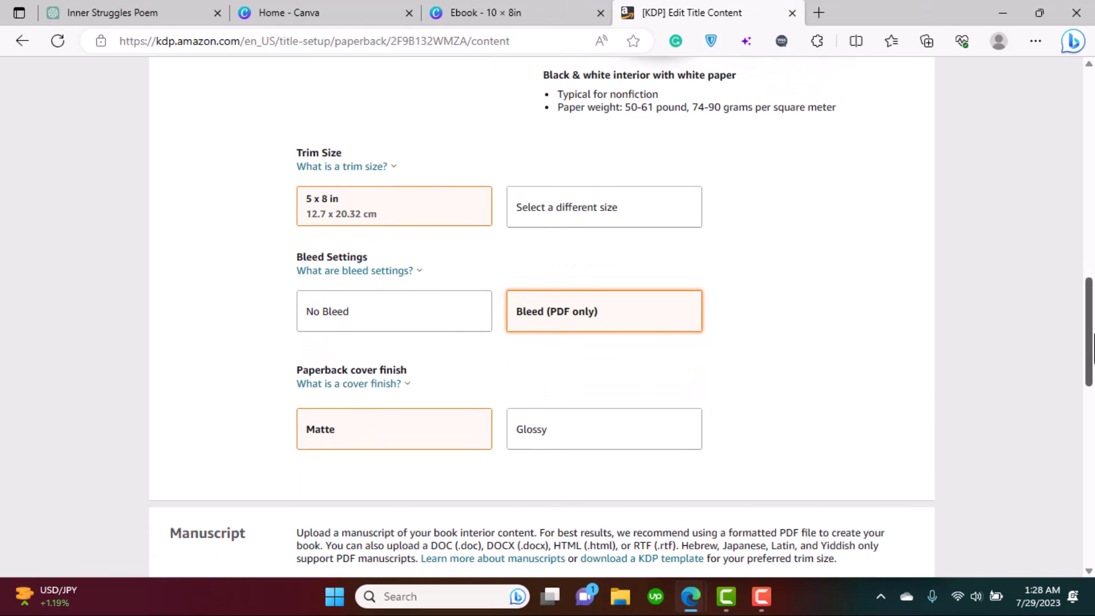
scroll(1089, 348, down, 1)
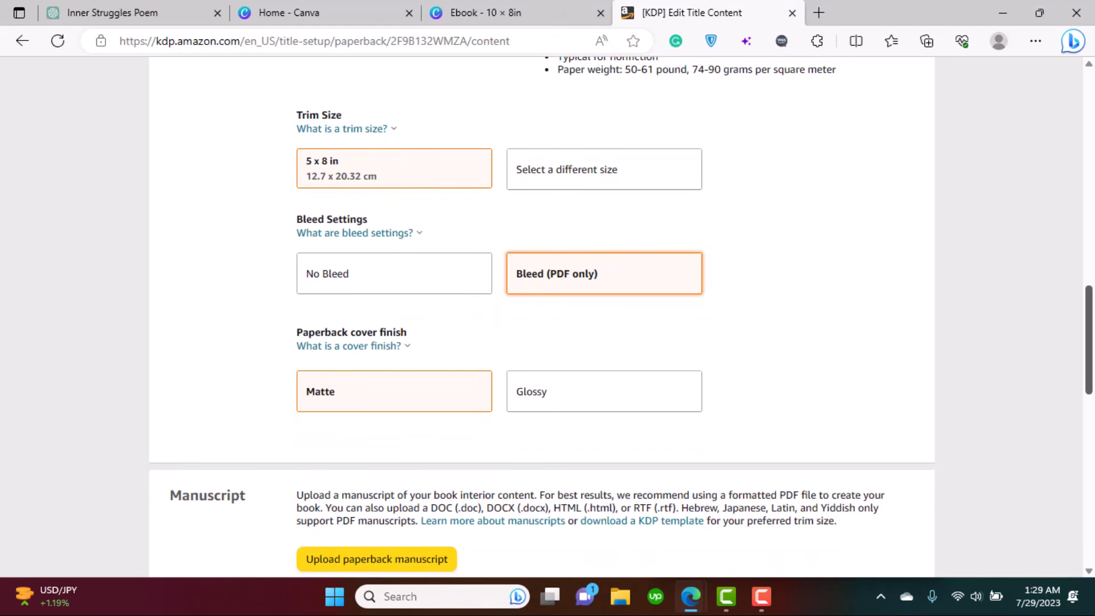
scroll(621, 315, down, 2)
scroll(622, 315, up, 1)
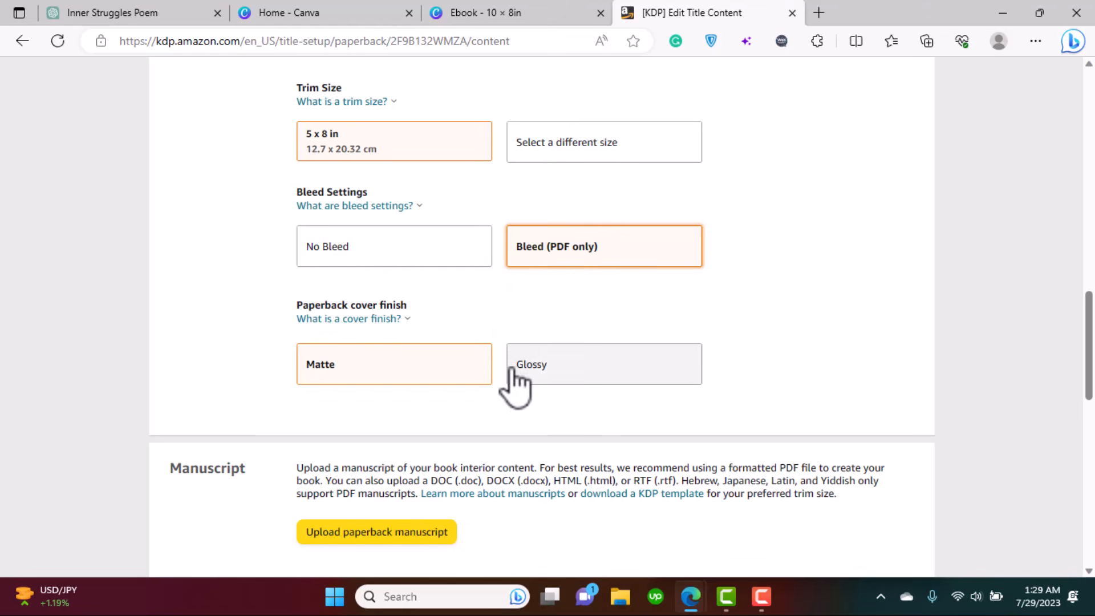
click(312, 321)
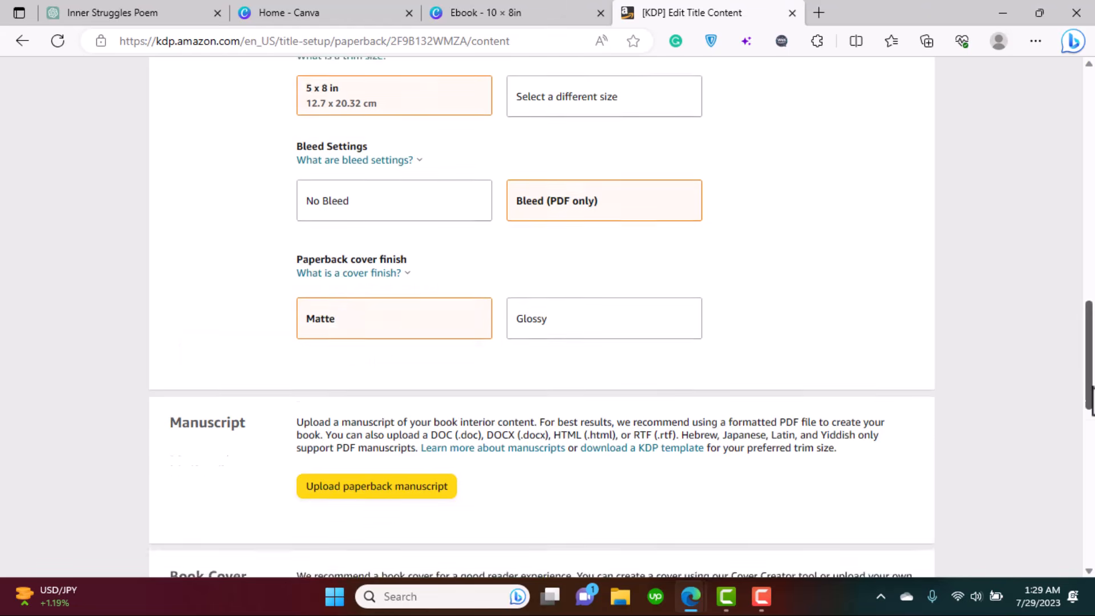
scroll(397, 274, down, 5)
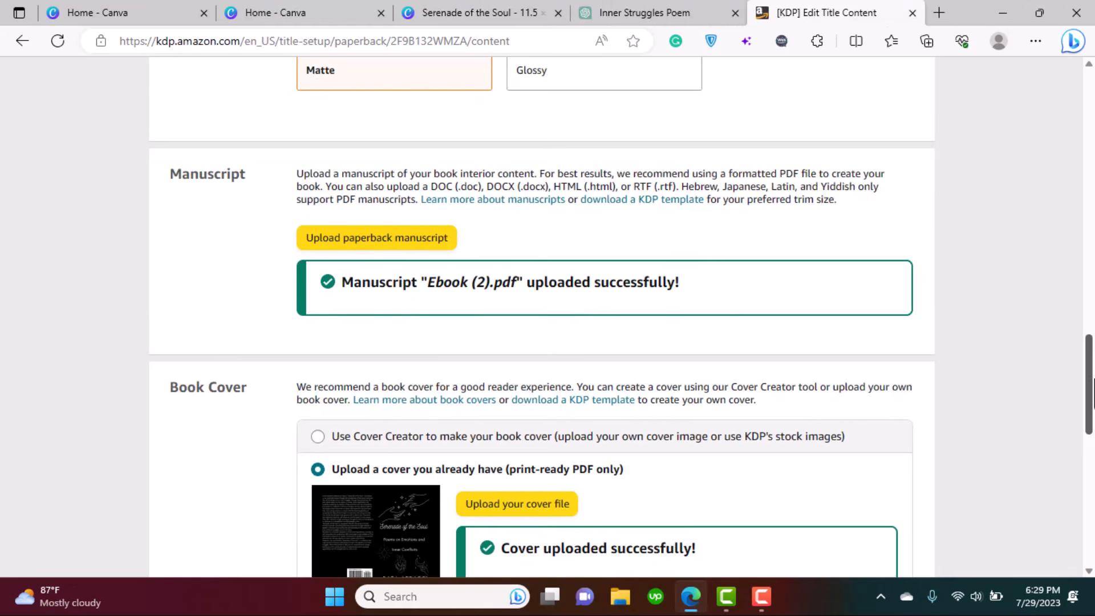
- Upload the Serenade of the Soul PDF as the paperback manuscript
scroll(399, 256, down, 2)
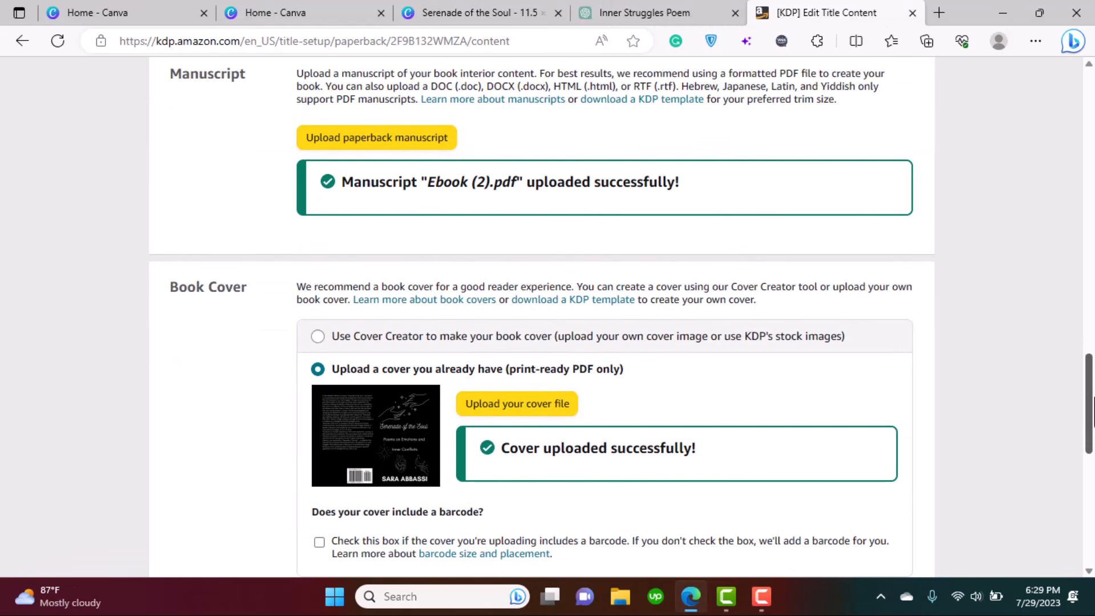
click(399, 140)
click(259, 129)
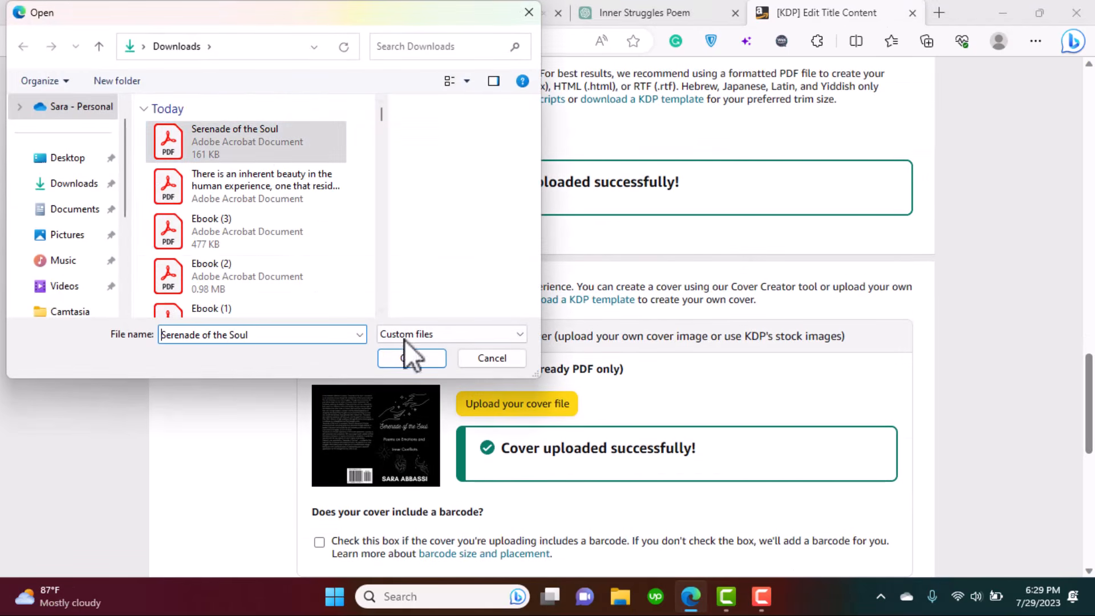
click(411, 359)
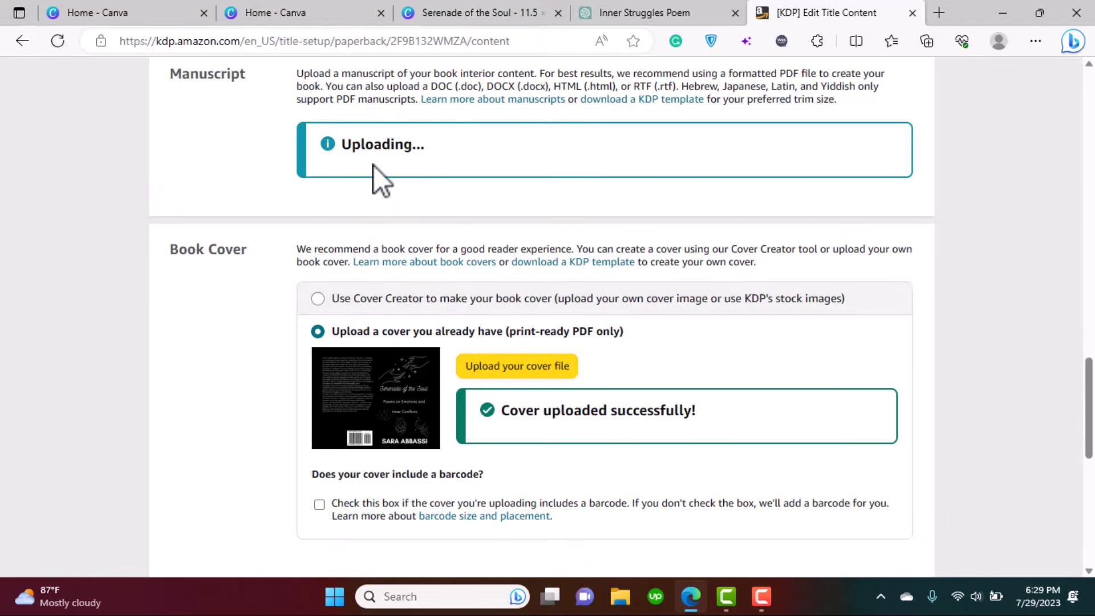
- Upload the Serenade of the Soul PDF as the cover file
click(524, 368)
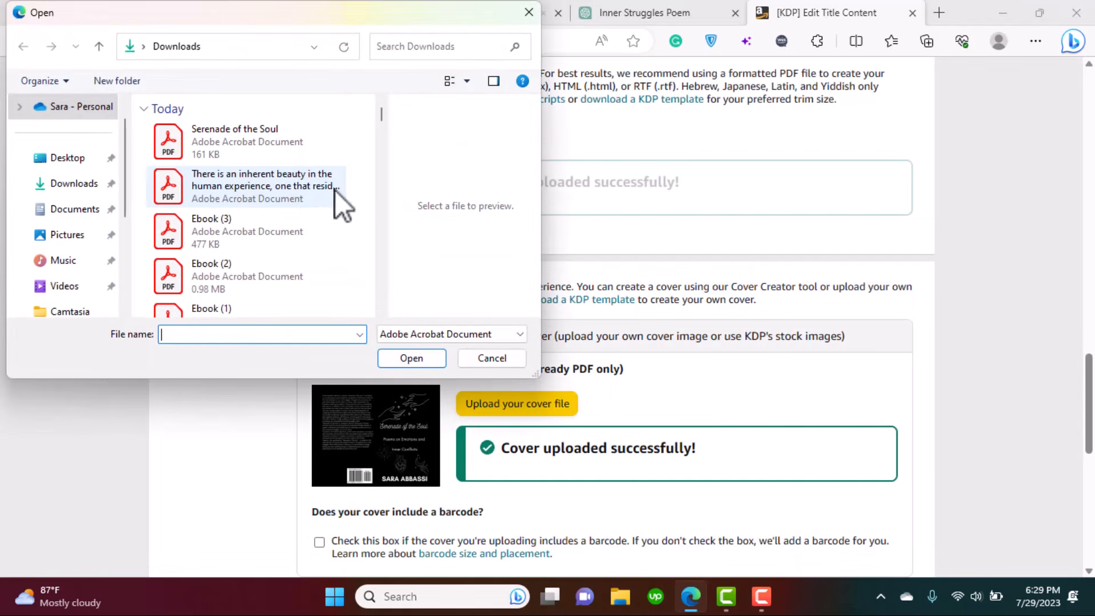
click(254, 144)
click(414, 363)
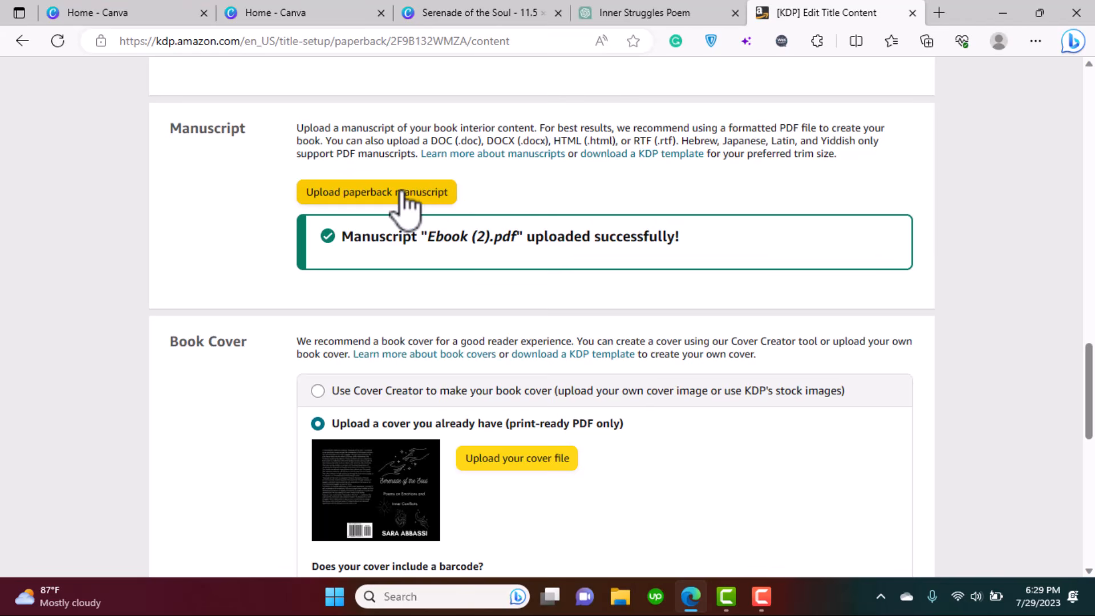
- Replace the manuscript with the long-titled poem collection PDF
click(401, 193)
click(259, 185)
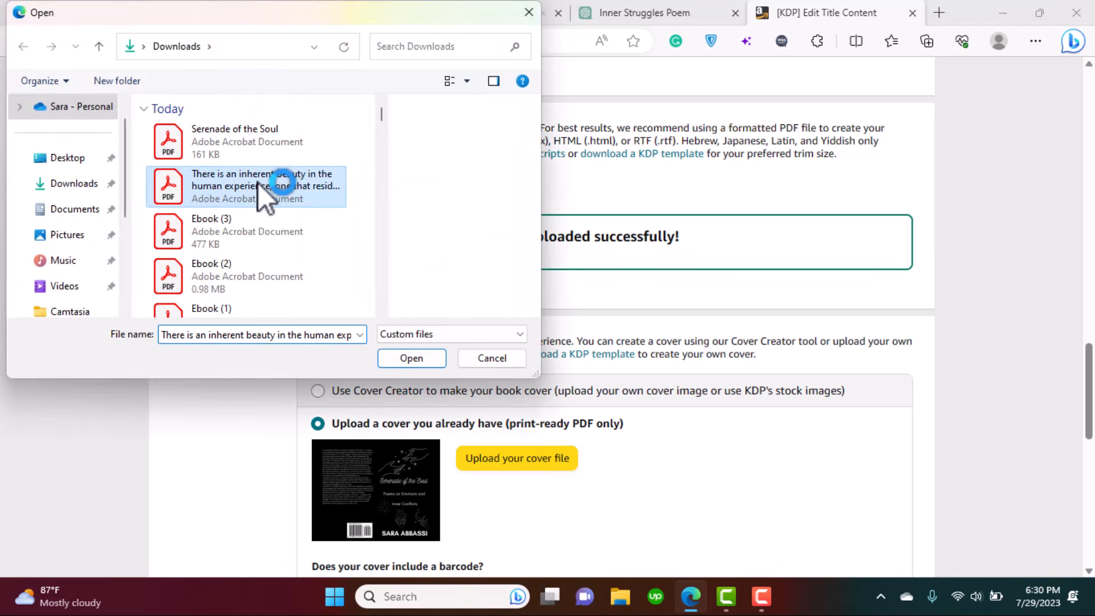
click(401, 352)
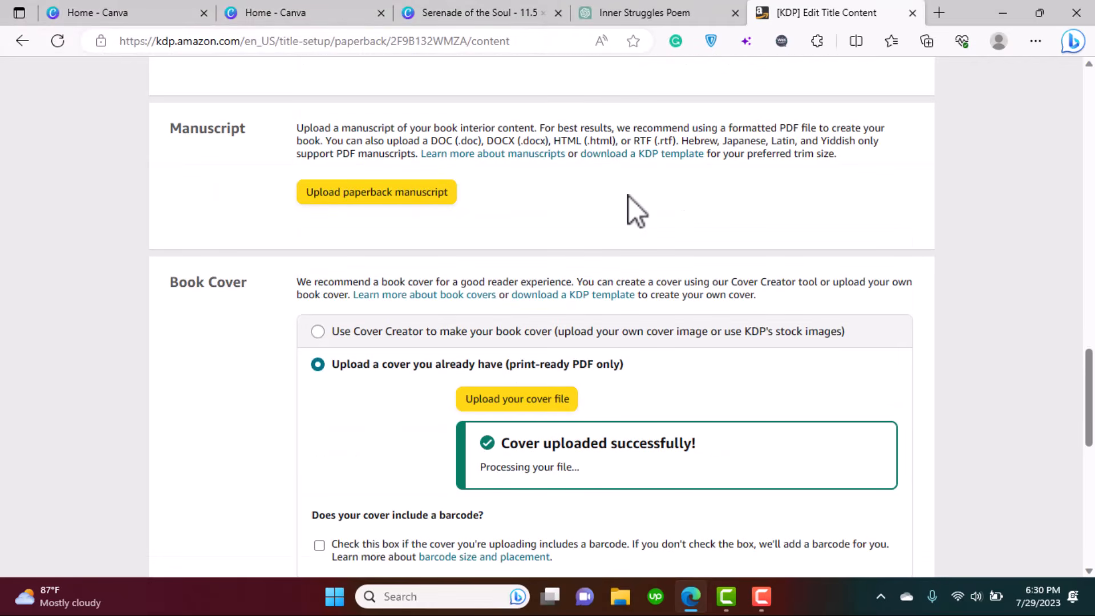
click(383, 197)
click(204, 178)
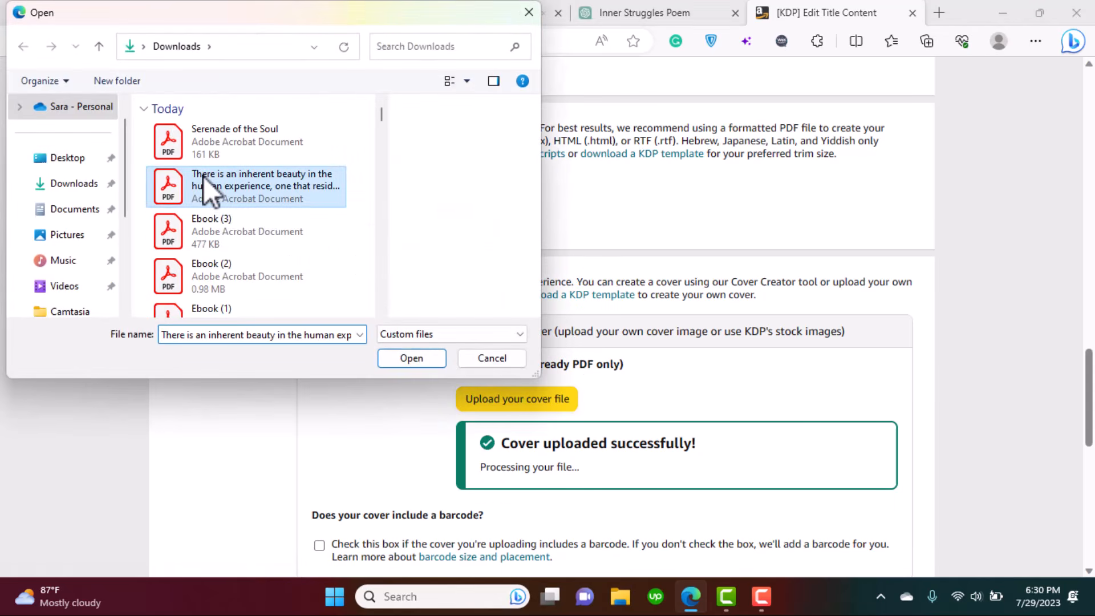
click(412, 357)
click(412, 358)
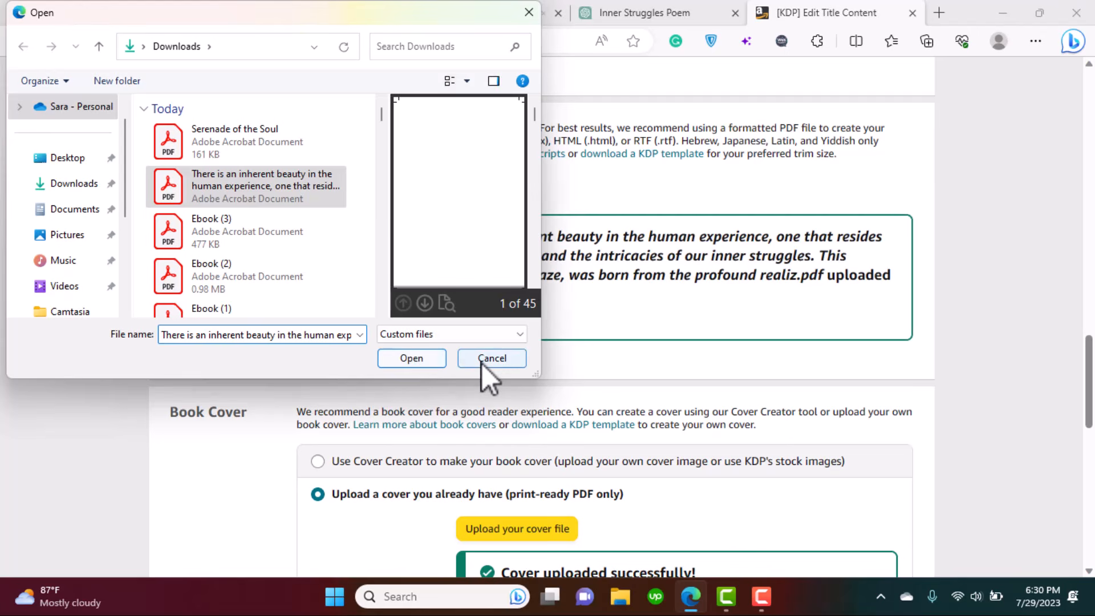
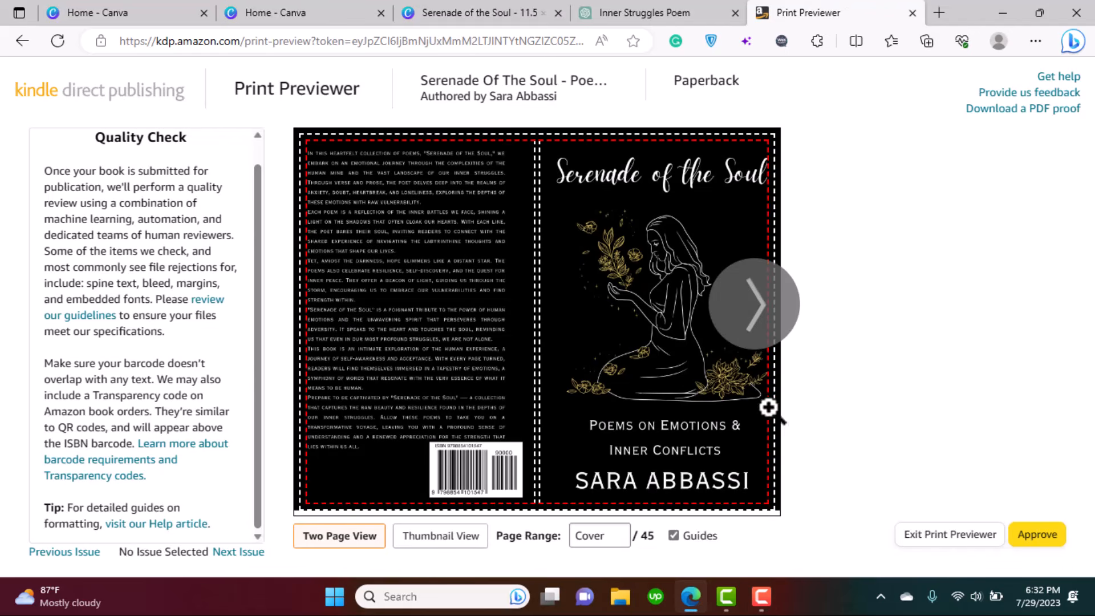
- Page the print preview from the cover through pages 18-19, past the Preface and Contents
click(762, 310)
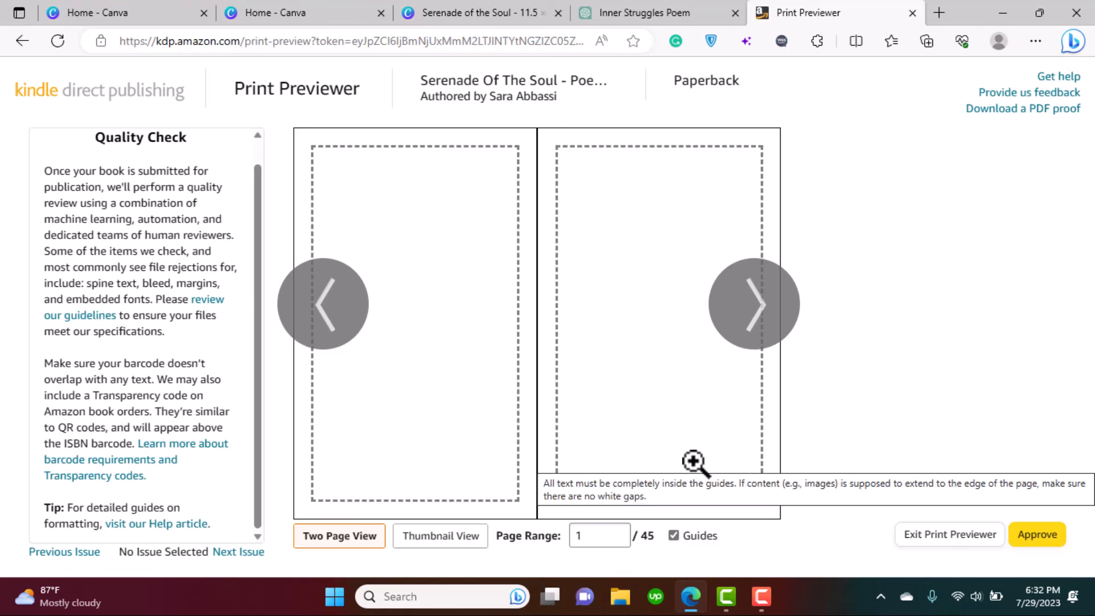
click(763, 303)
click(763, 303)
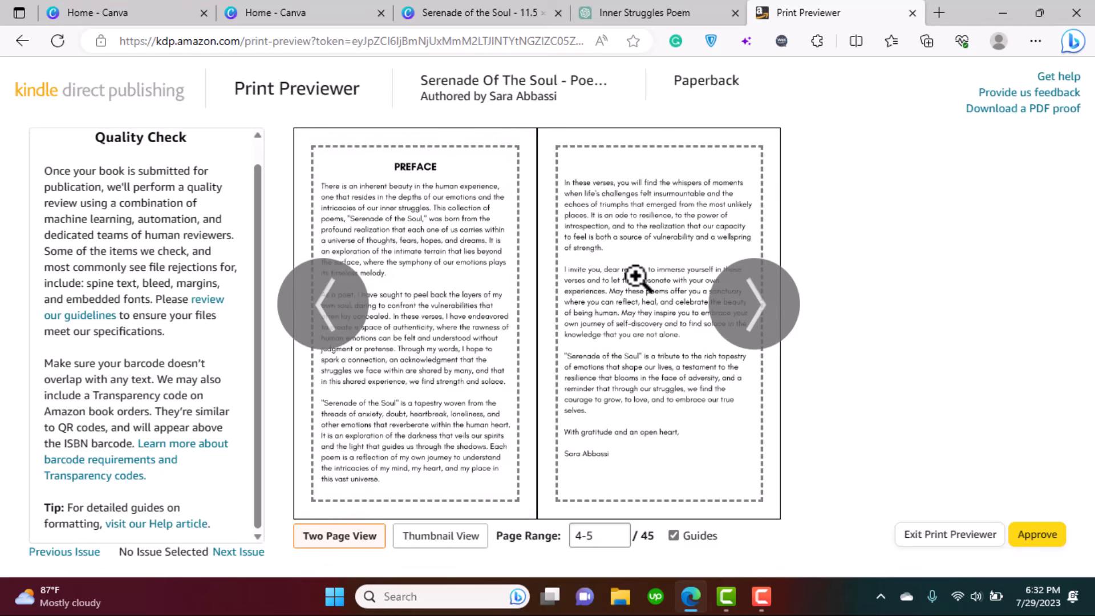
click(749, 316)
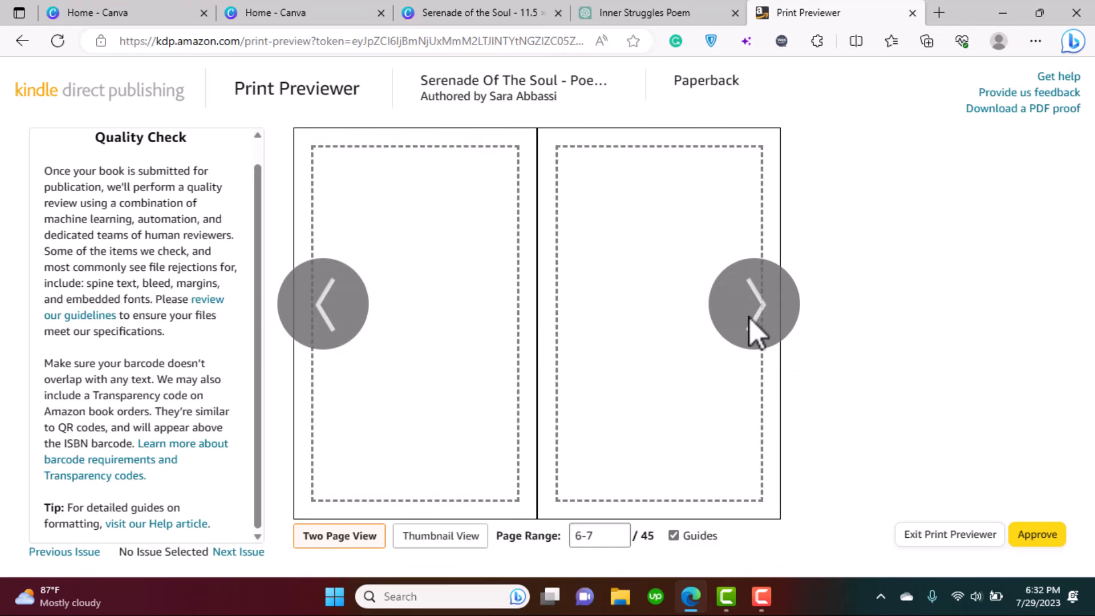
click(751, 315)
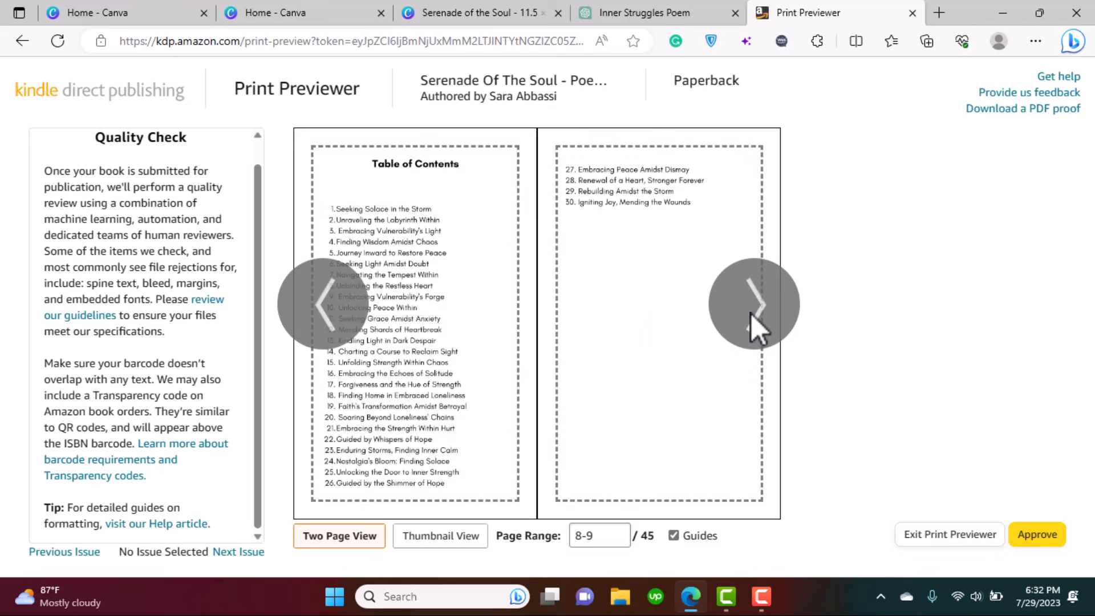
click(765, 332)
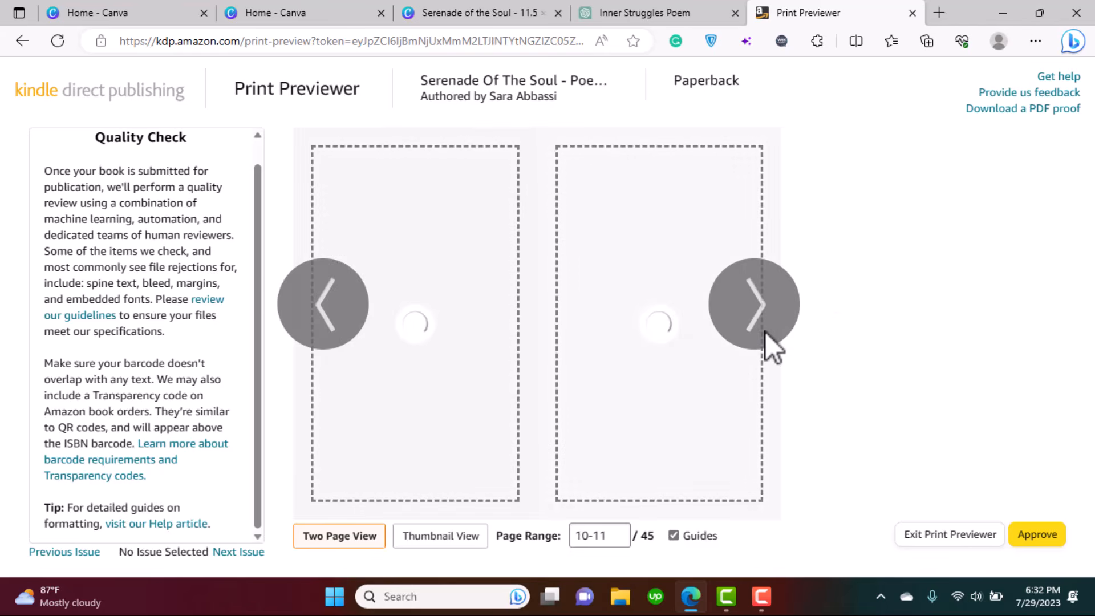
click(766, 332)
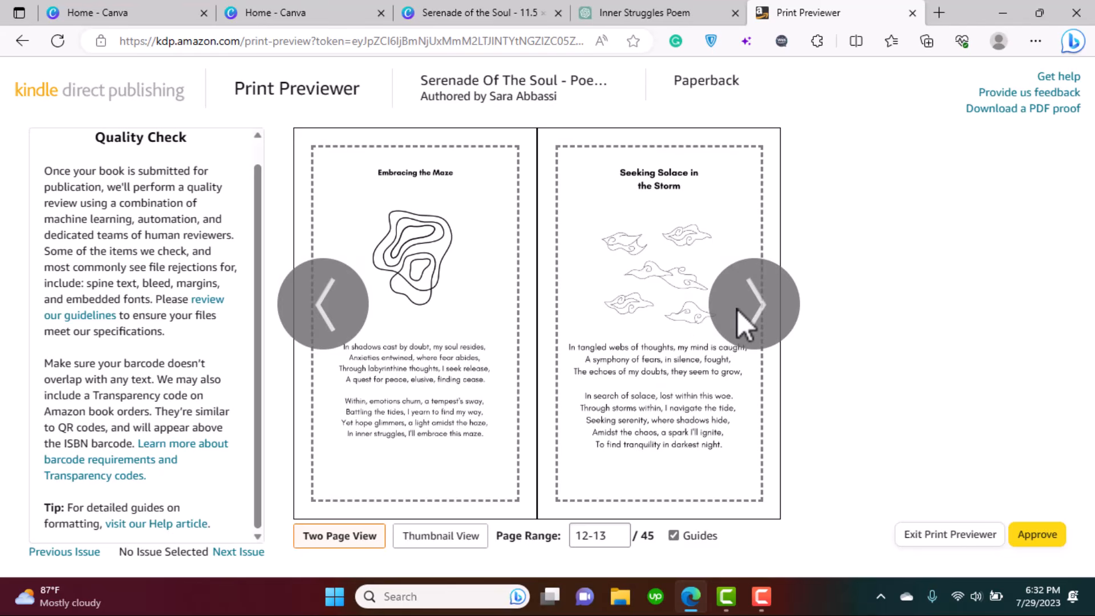
click(741, 324)
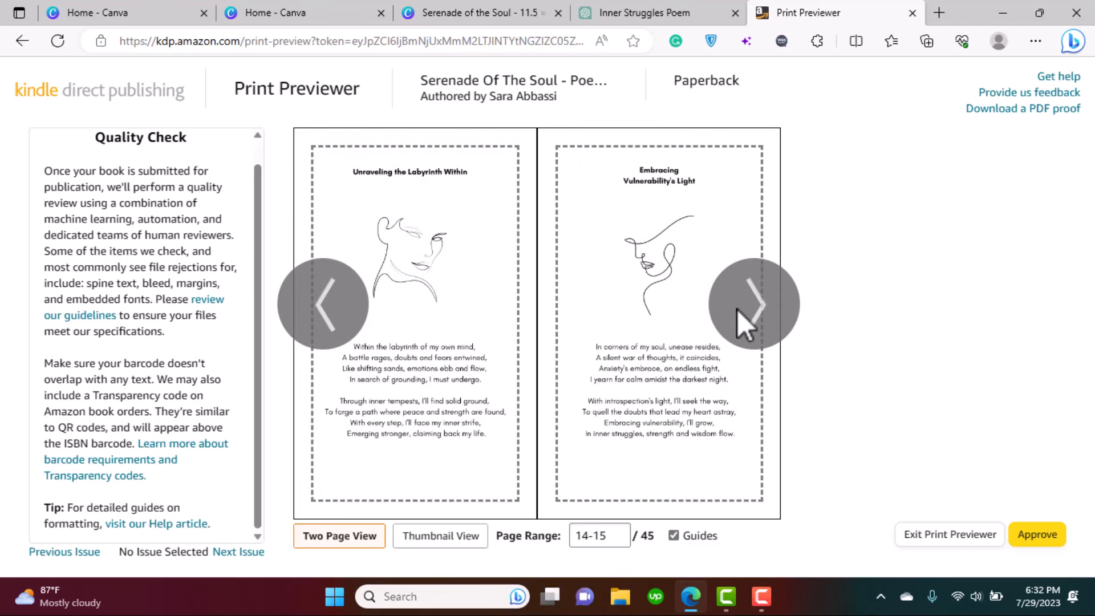
click(738, 309)
click(737, 309)
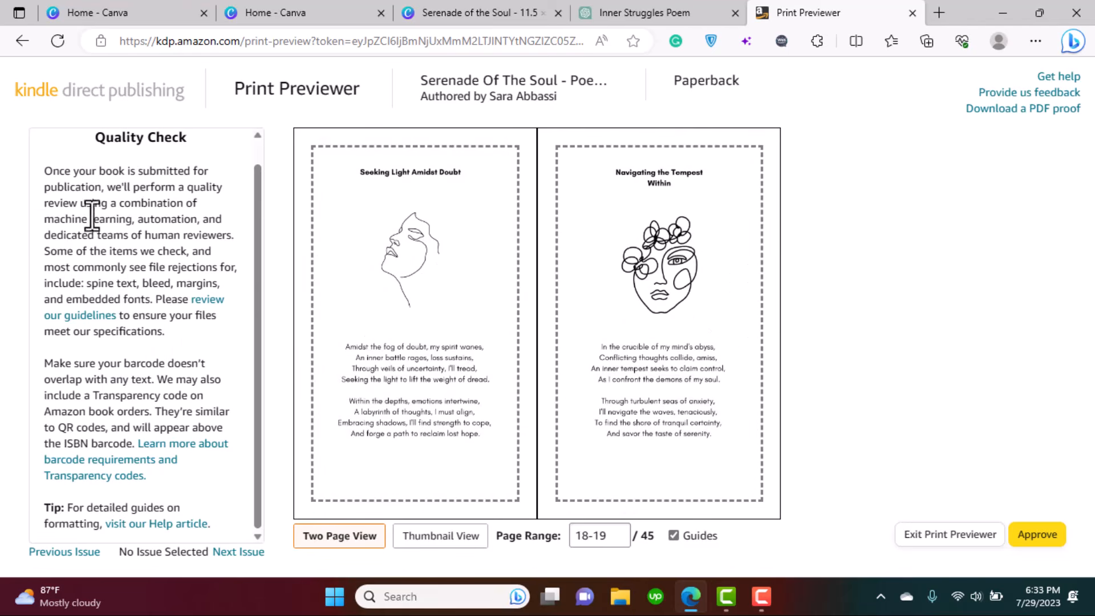
- Page through pages 20-21 to the final spread 44-45 and approve the preview
drag(256, 218, 252, 151)
mouse_move(418, 266)
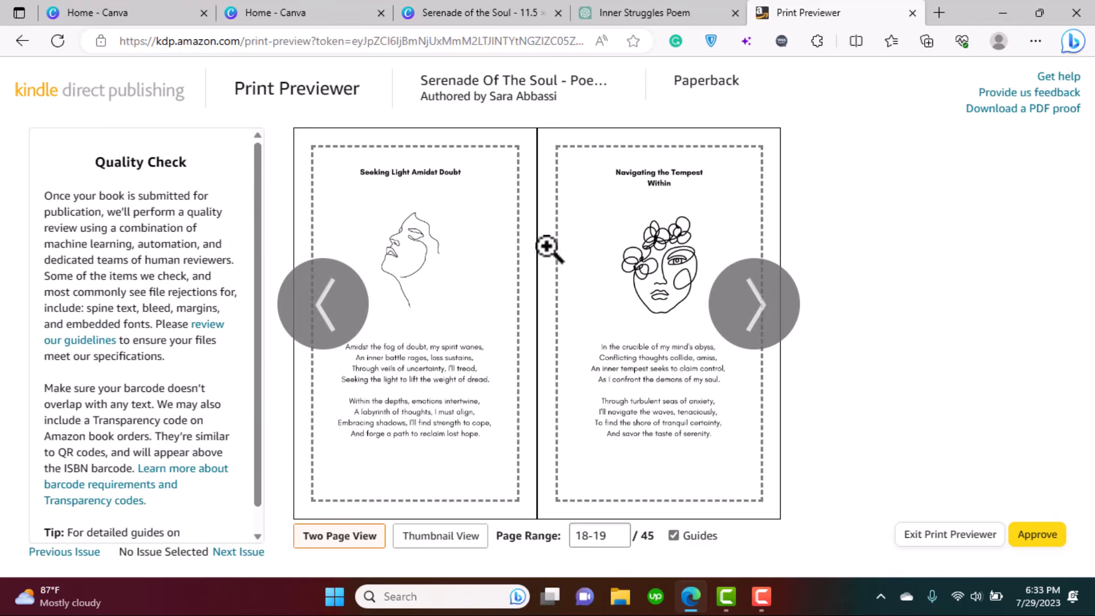
click(769, 331)
click(759, 309)
click(758, 310)
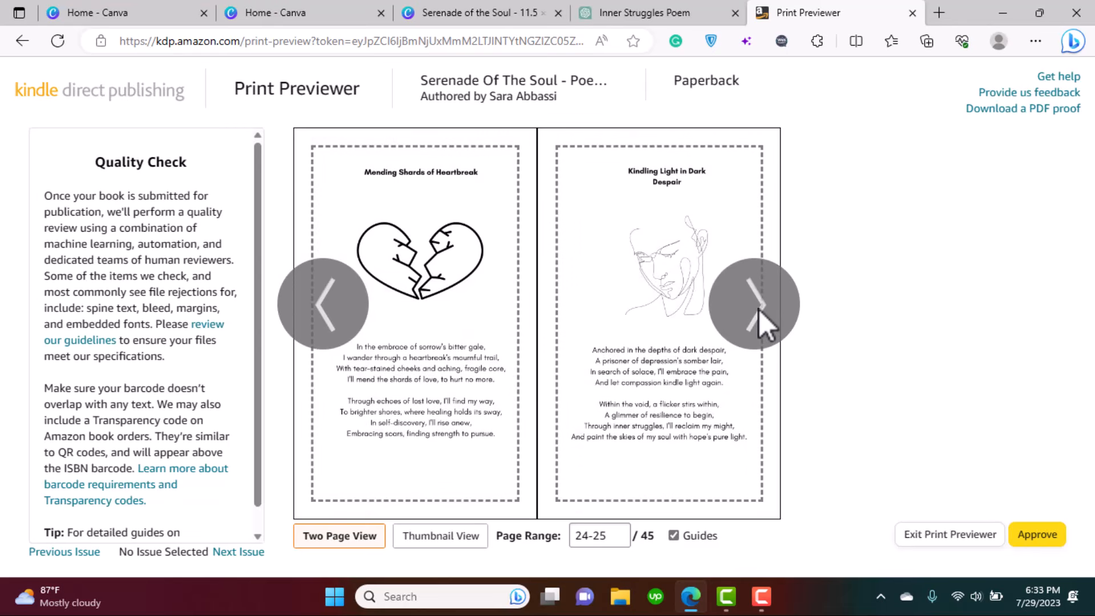
click(759, 310)
click(759, 310)
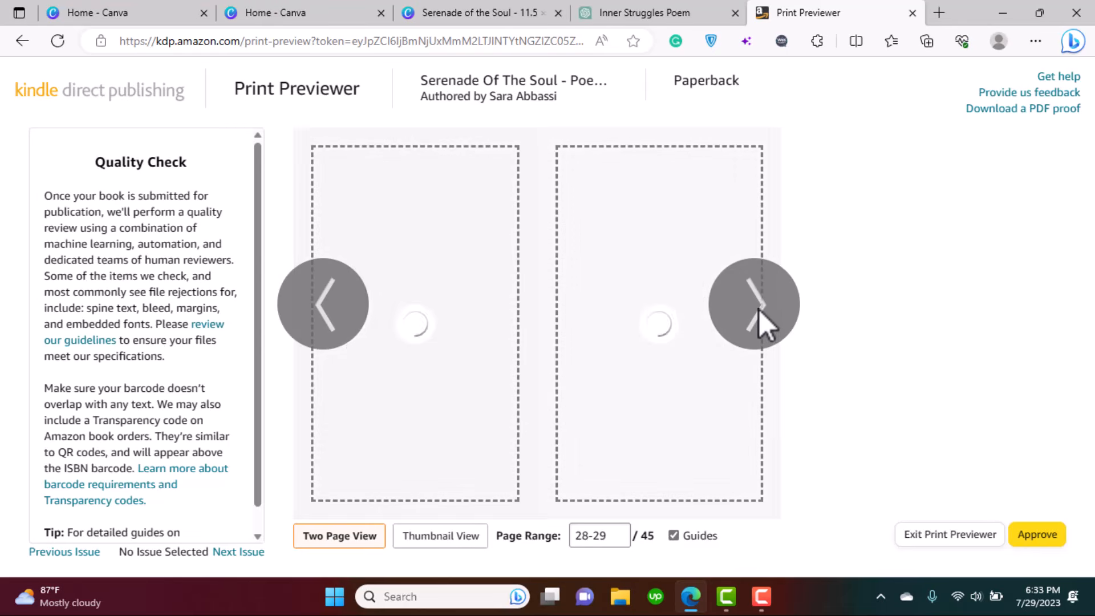
click(759, 310)
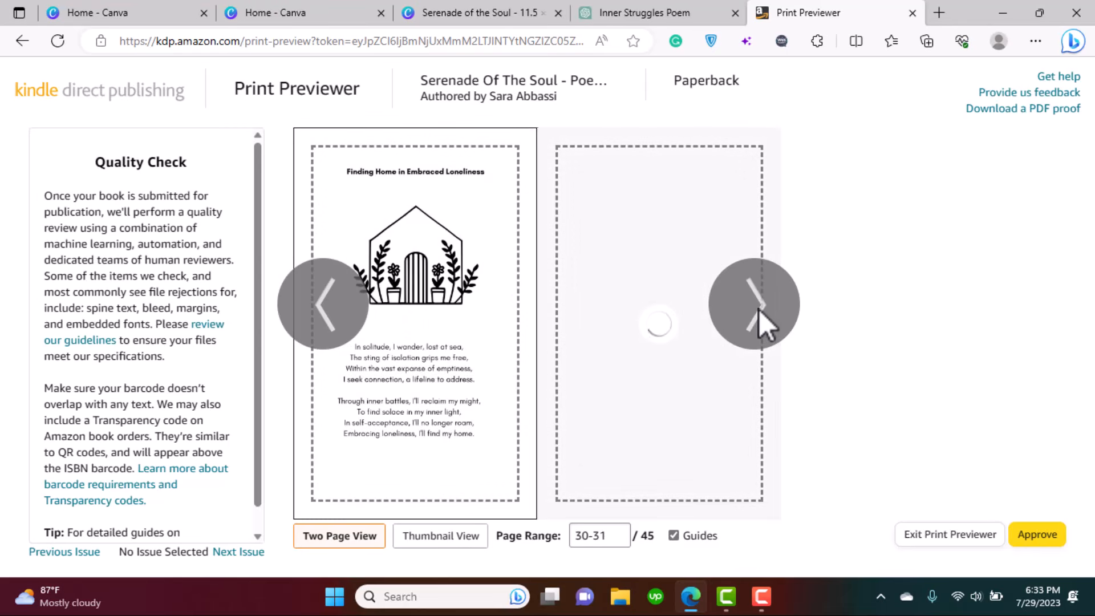
click(759, 310)
click(759, 310)
click(759, 310)
click(758, 310)
click(759, 310)
click(758, 309)
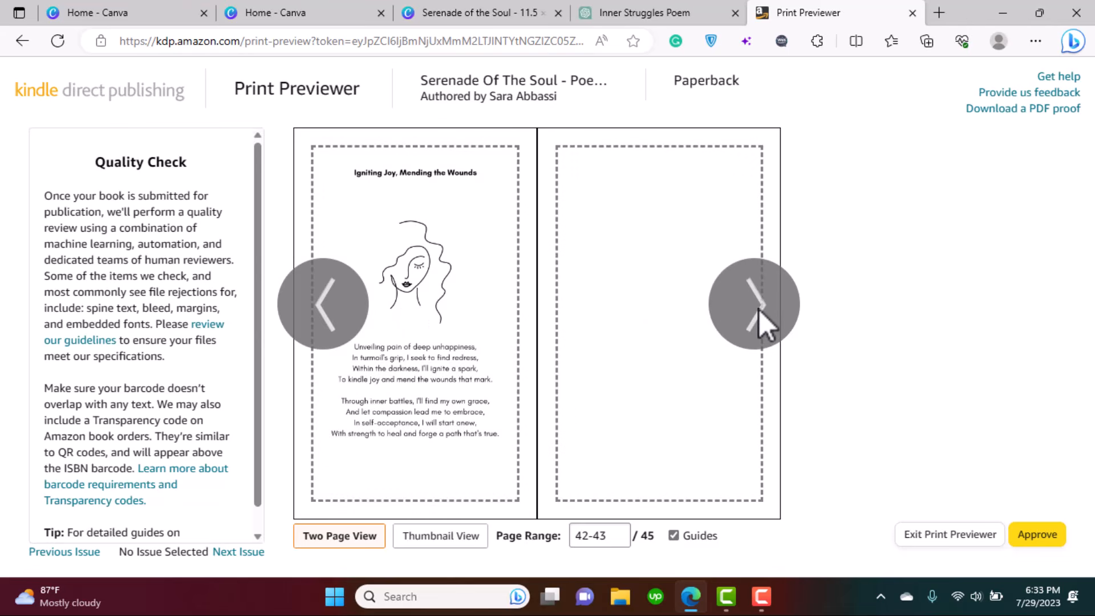
click(759, 310)
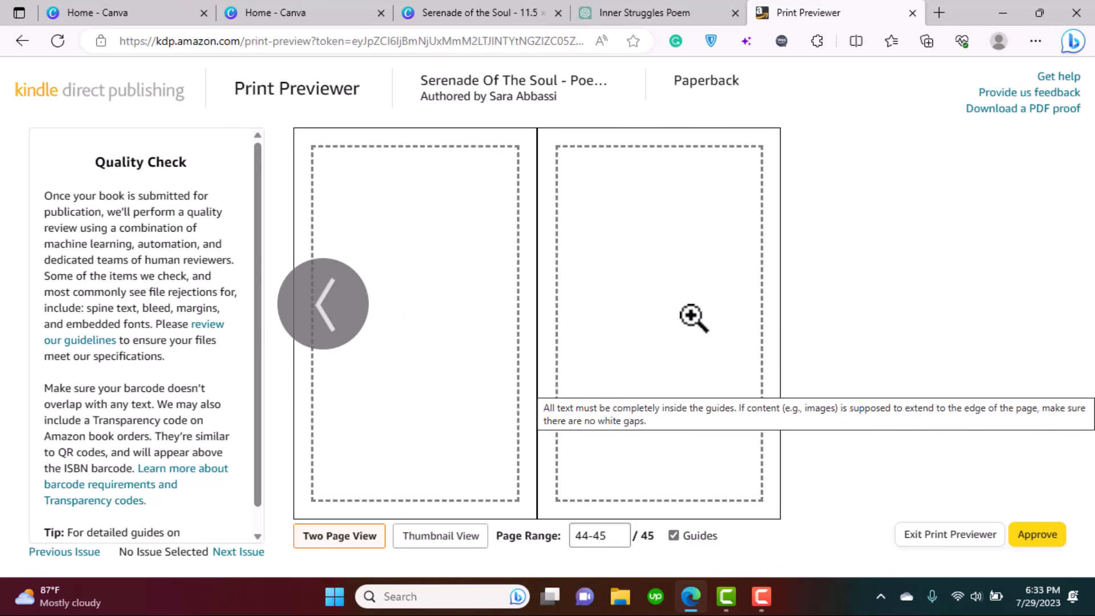
click(1034, 539)
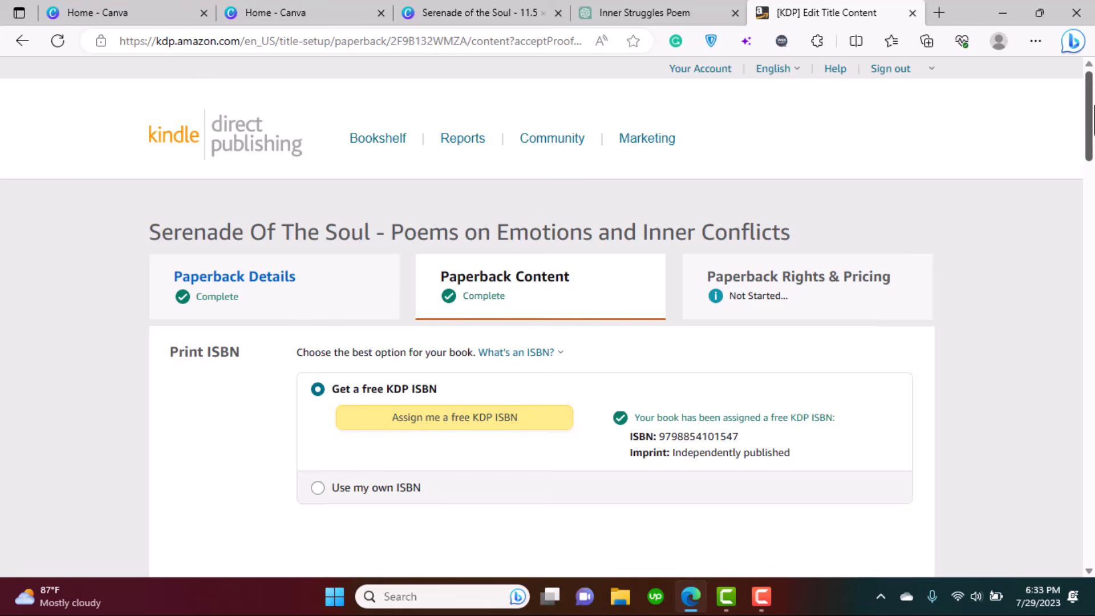
- Confirm the $2.30 printing cost in the Summary and save the paperback content
drag(1092, 119, 1093, 484)
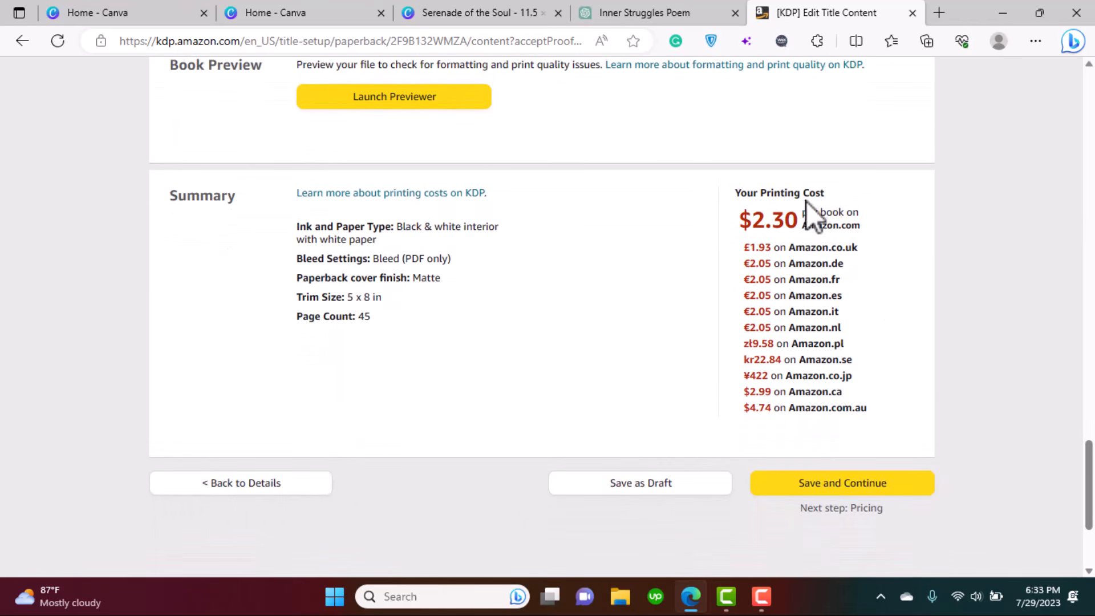
drag(751, 220, 800, 222)
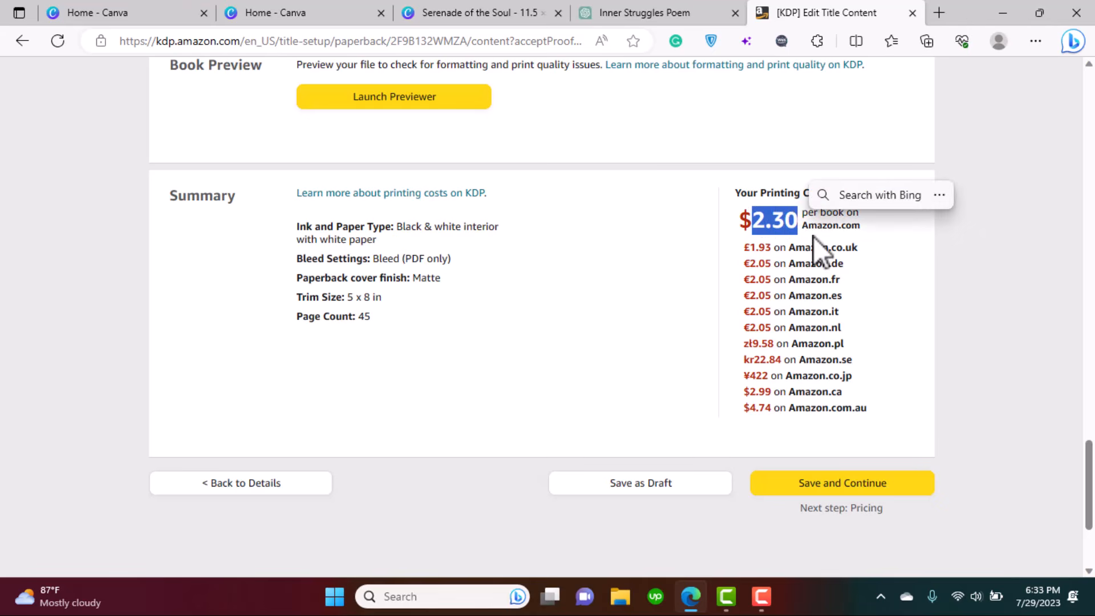
click(809, 235)
click(867, 491)
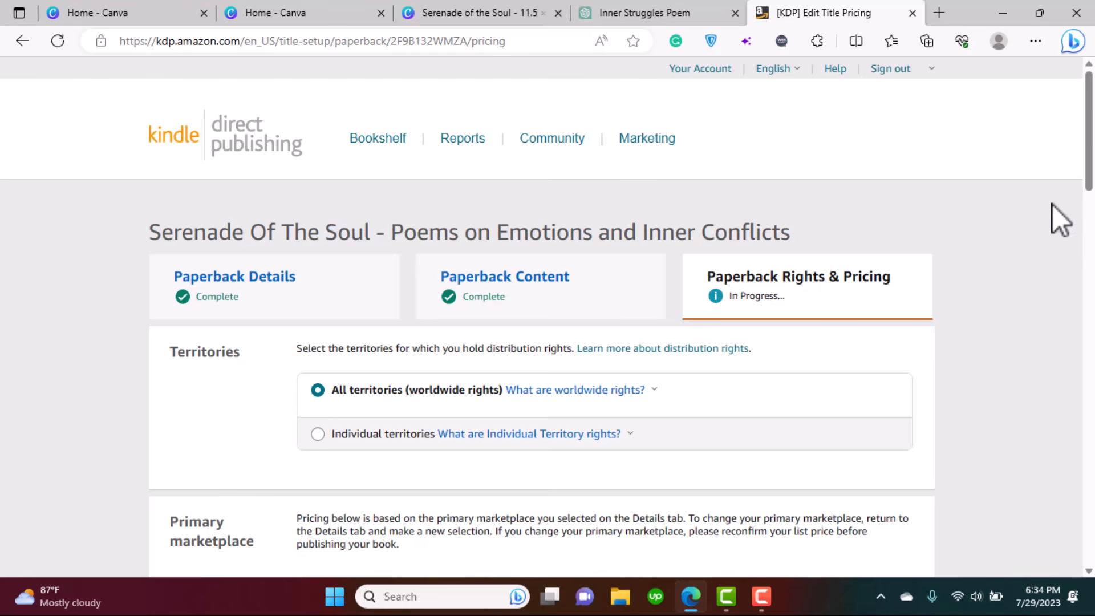
- Check the 60% royalty rate details and place the cursor in the Amazon.com USD list price field
scroll(1053, 207, down, 3)
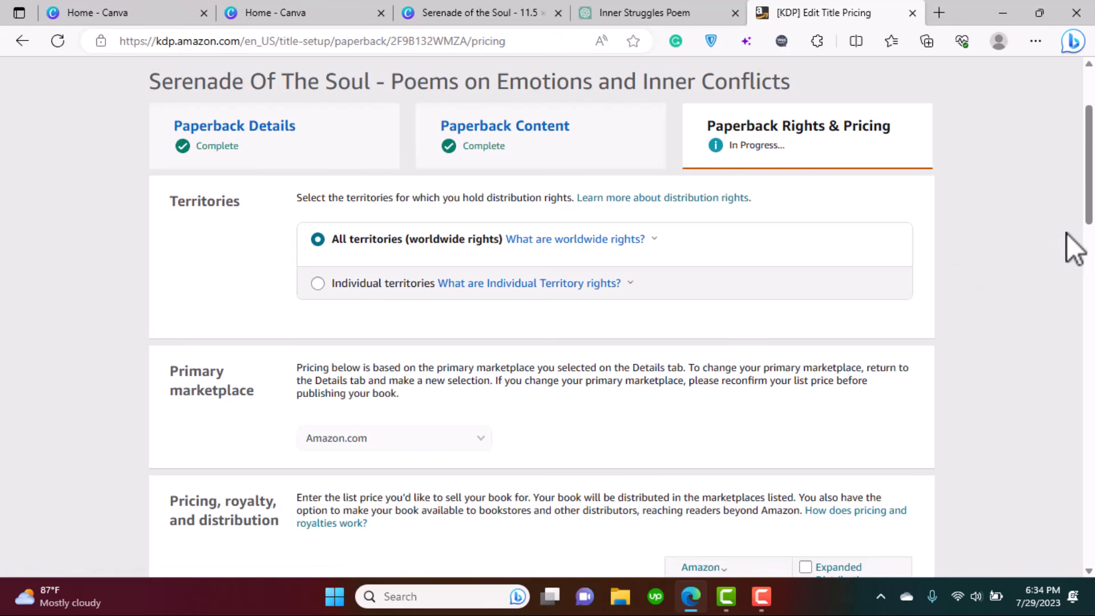
scroll(1070, 240, down, 3)
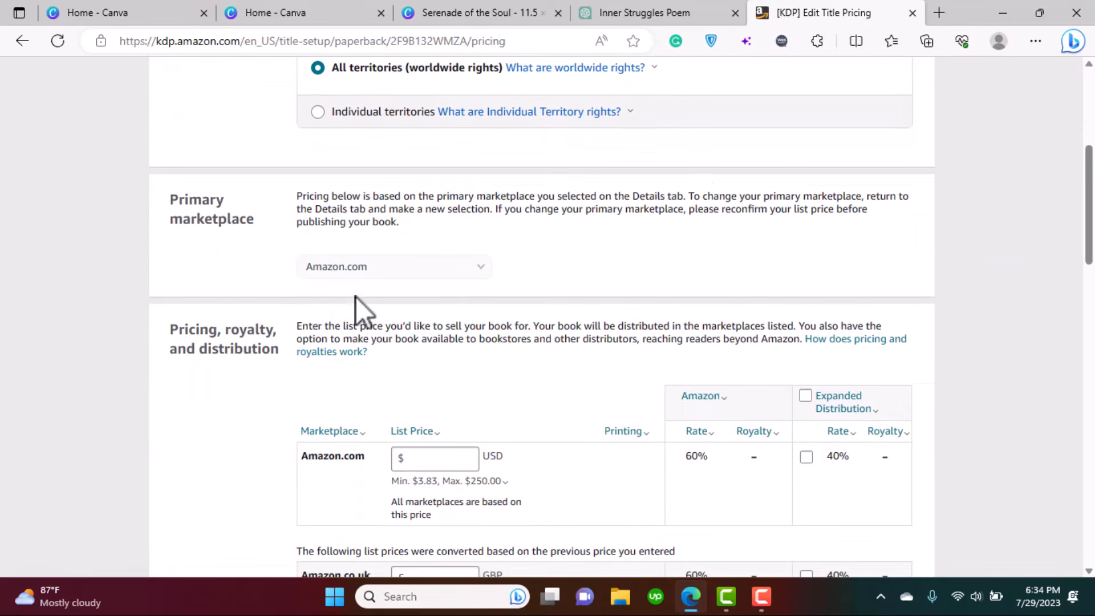
scroll(419, 295, down, 3)
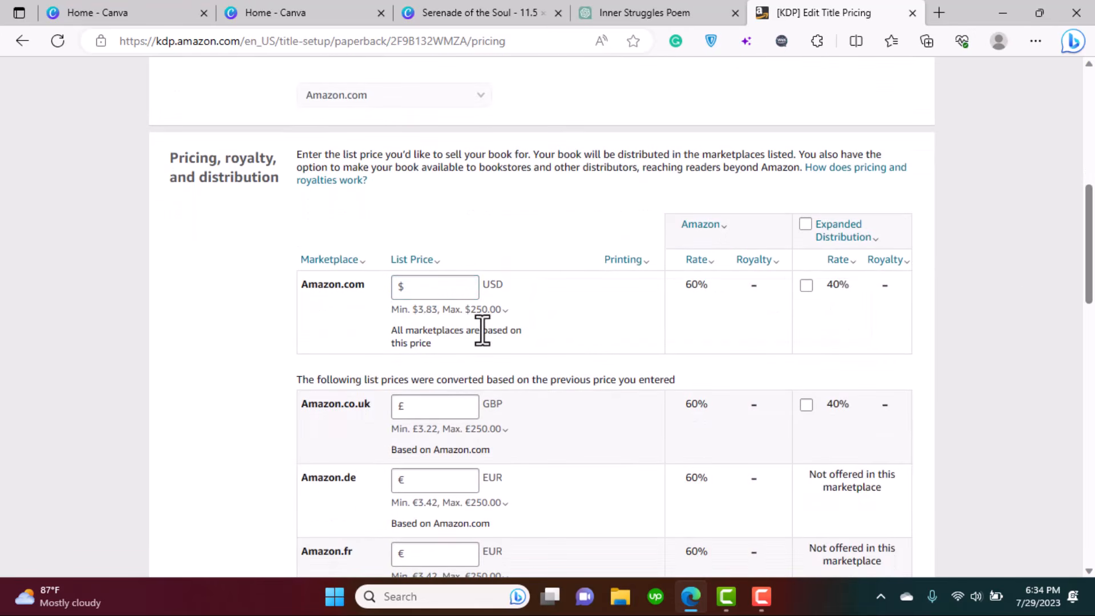
click(438, 289)
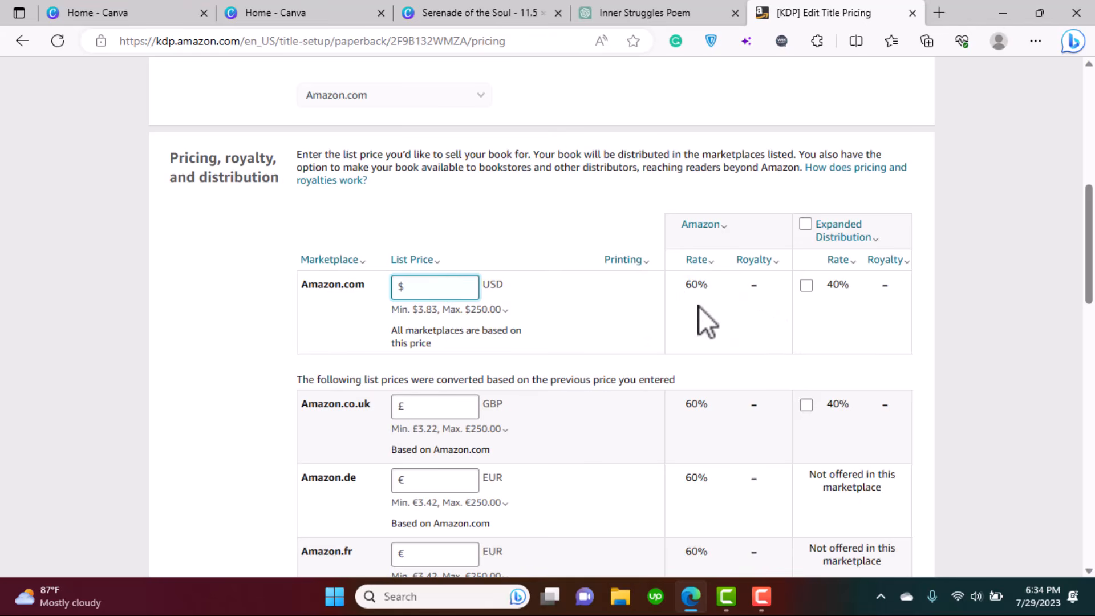
click(697, 259)
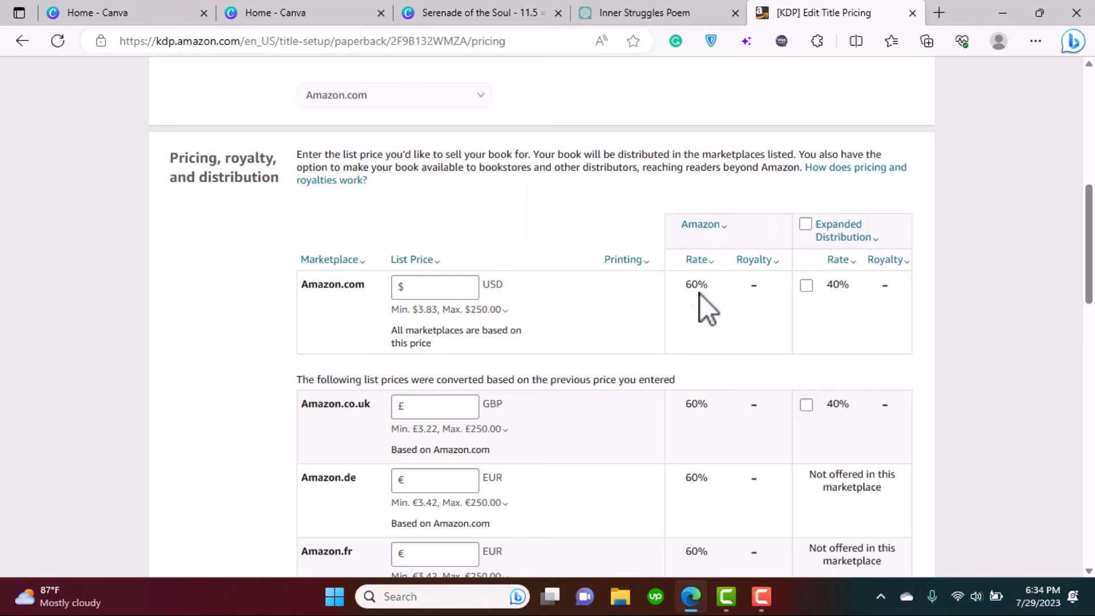
click(431, 288)
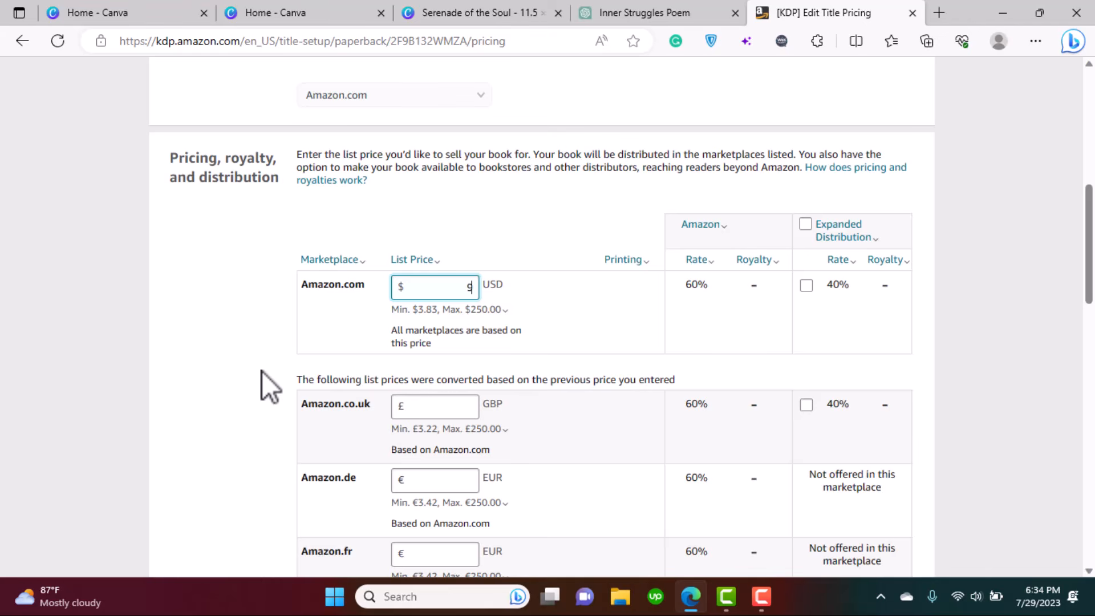
- Enter 9.00 as the Amazon.com list price, noting the $3.10 royalty and converted marketplace prices
text(0)
key(BackSpace)
text(.00)
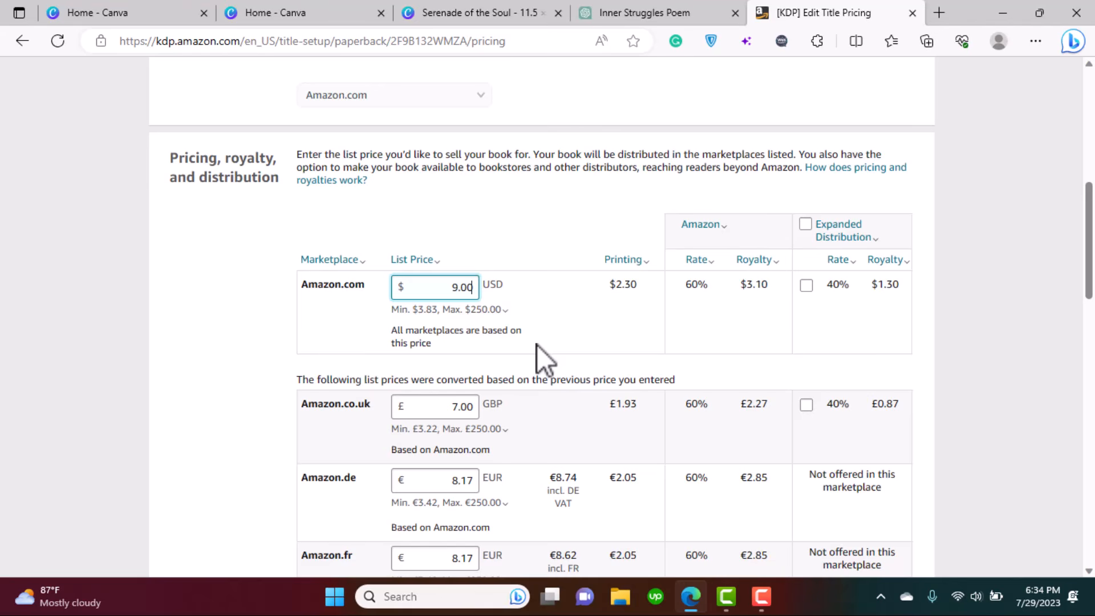
double_click(767, 288)
click(750, 319)
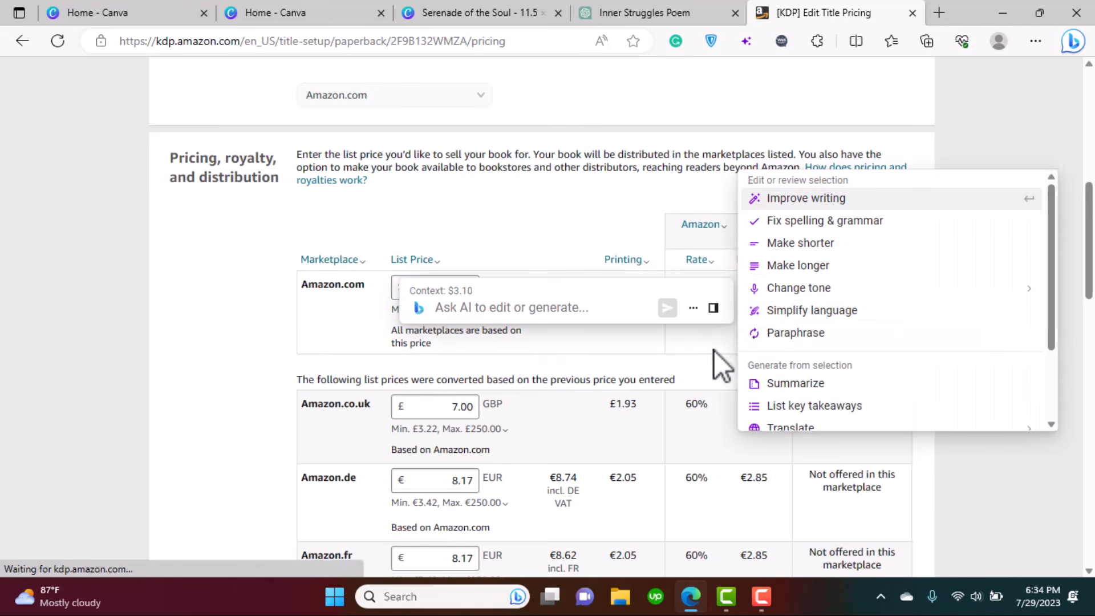
click(713, 344)
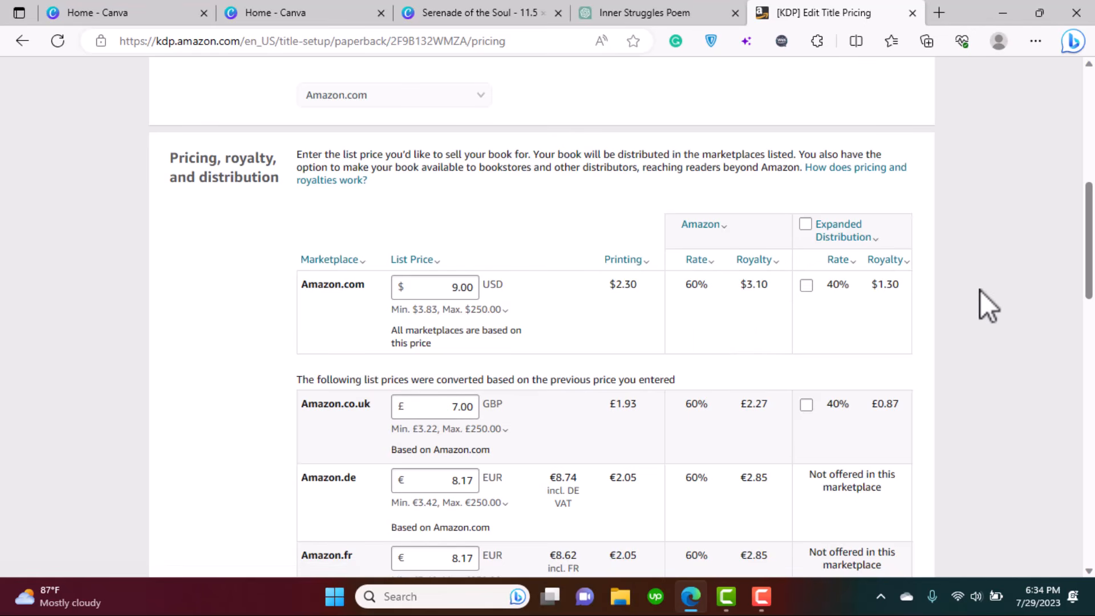
scroll(980, 290, down, 4)
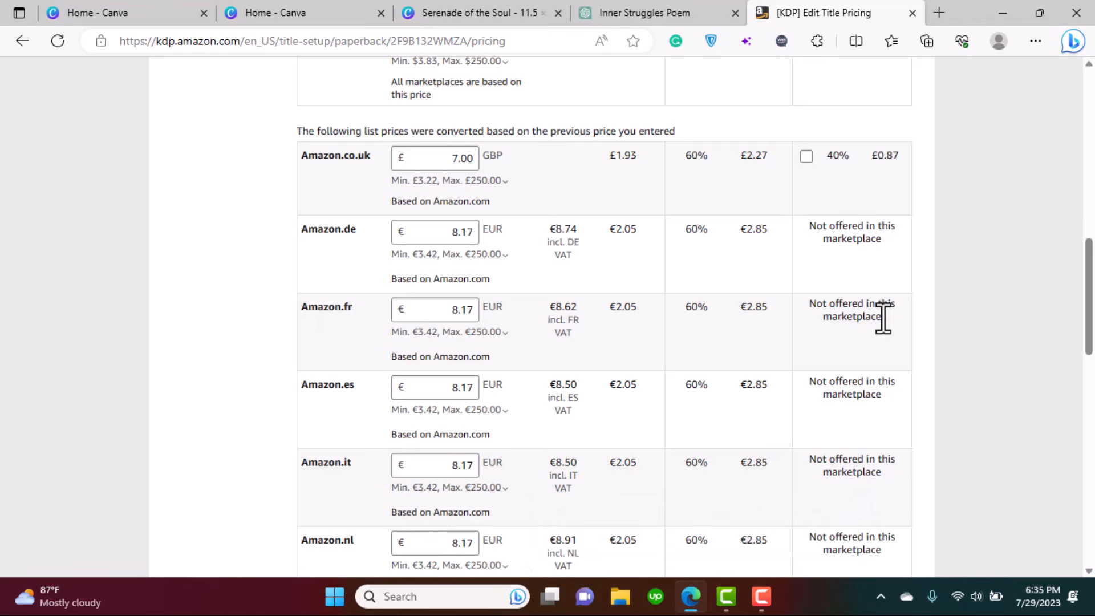
drag(1092, 313, 1093, 480)
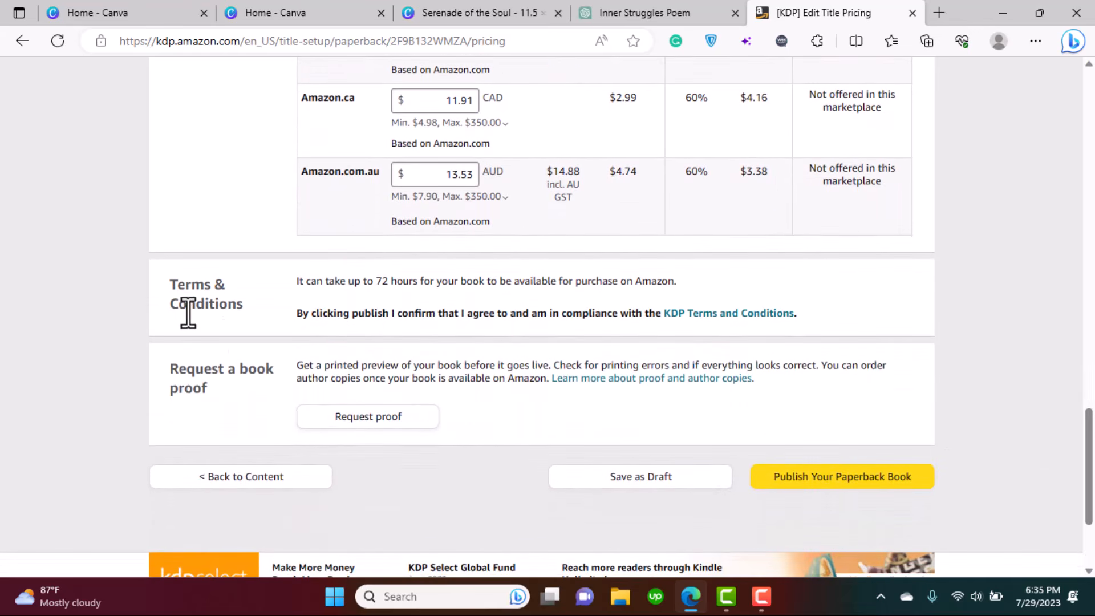
- Publish the paperback and read the confirmation showing Serenade Of The Soul at $9.00 USD
click(828, 477)
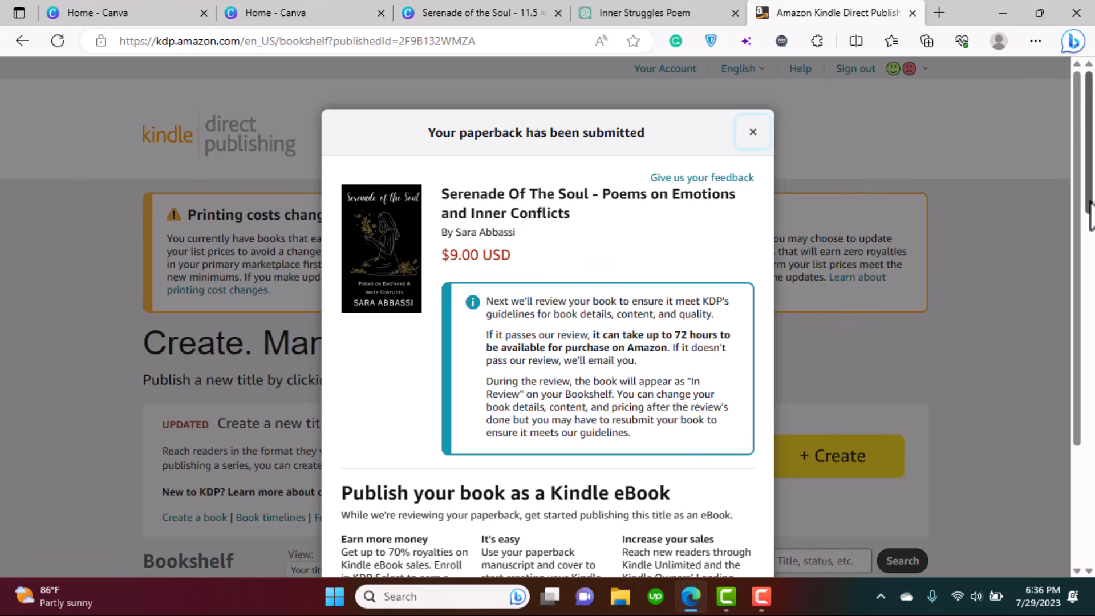
scroll(1083, 172, down, 3)
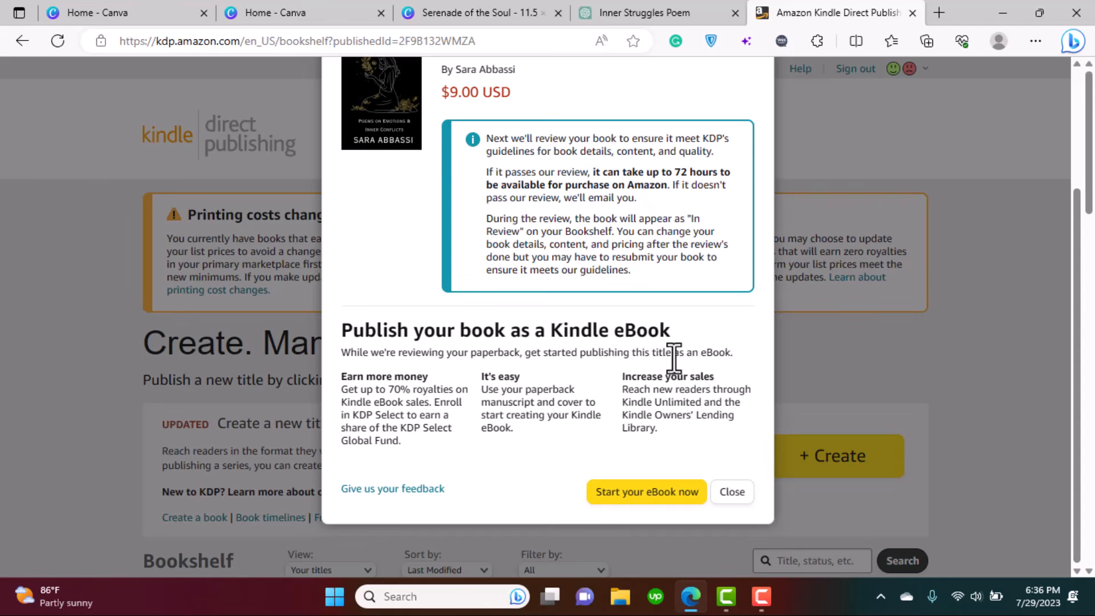